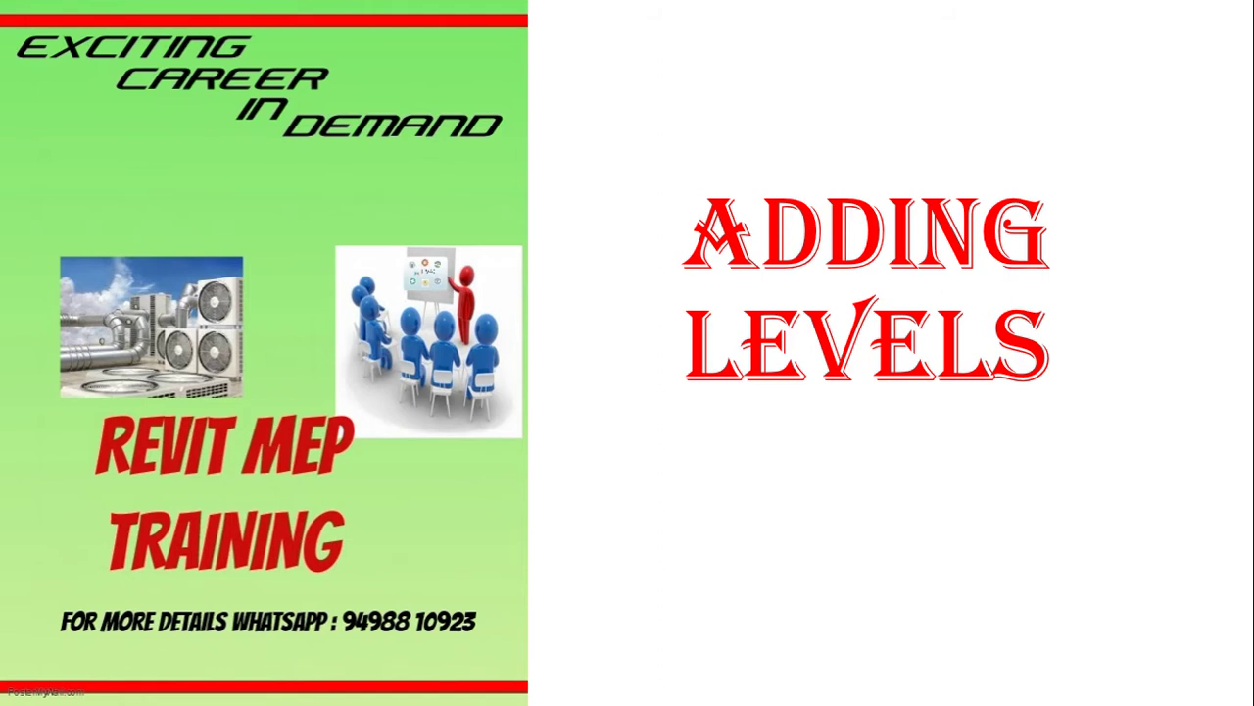
Switch from the title slide to the Revit window showing the East - Mech elevation.
key(alt+Tab)
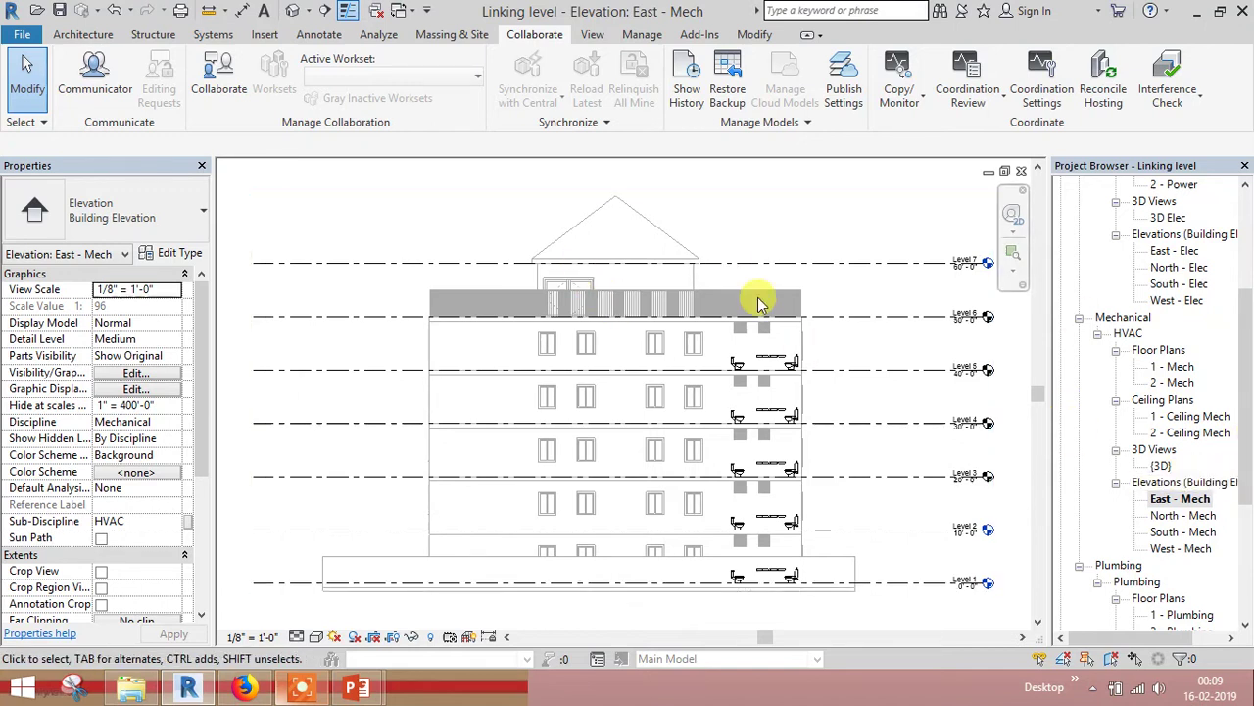
Create floor plans for Levels 3, 4, 5 and 6, skipping levels that already have plan views.
click(592, 35)
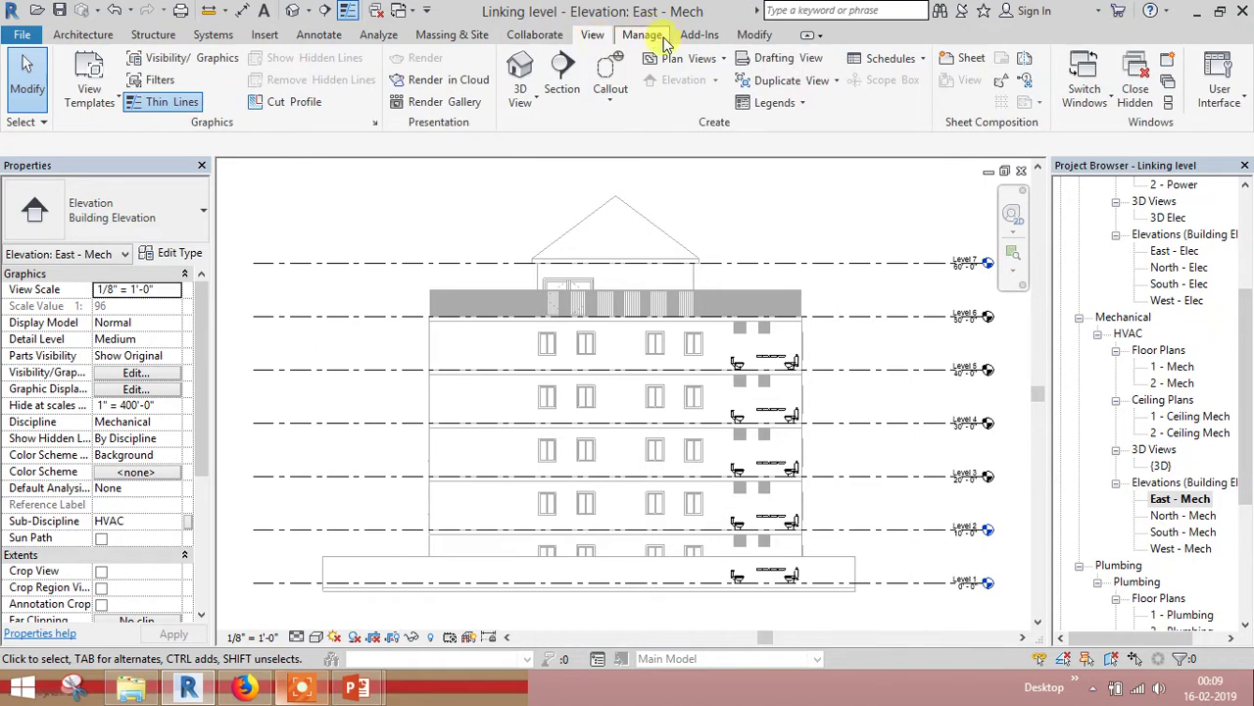
click(706, 62)
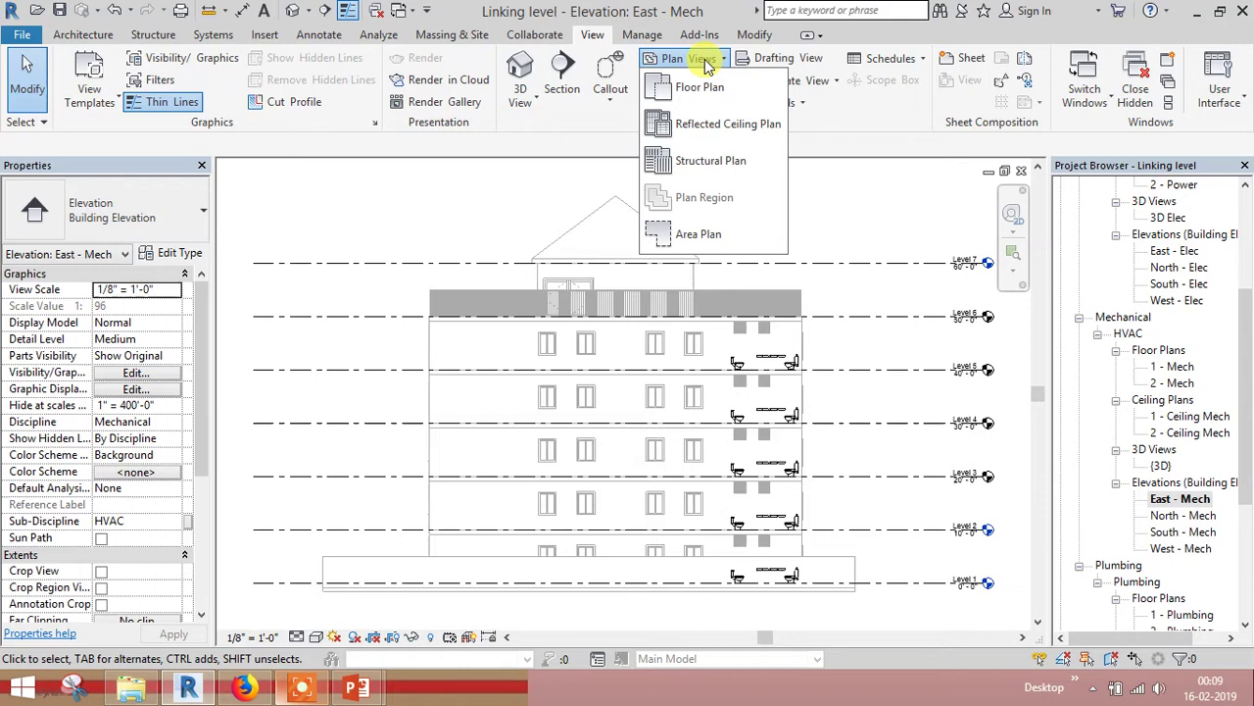
click(696, 88)
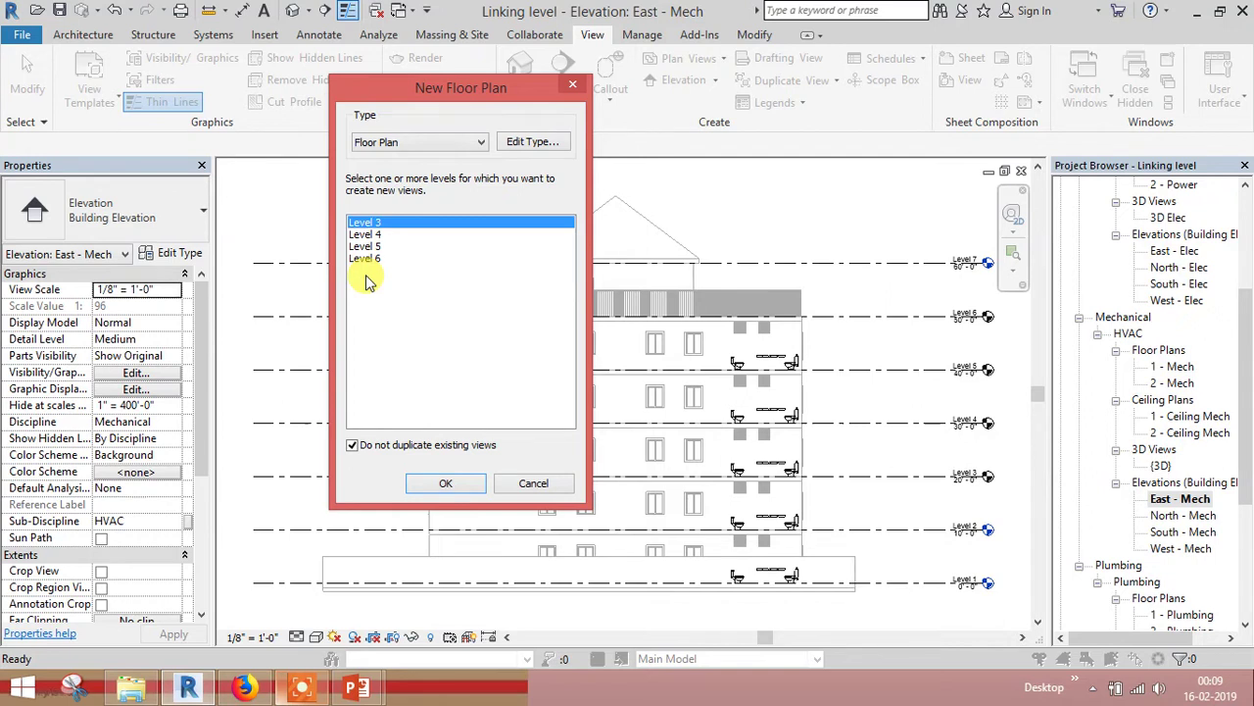
click(369, 451)
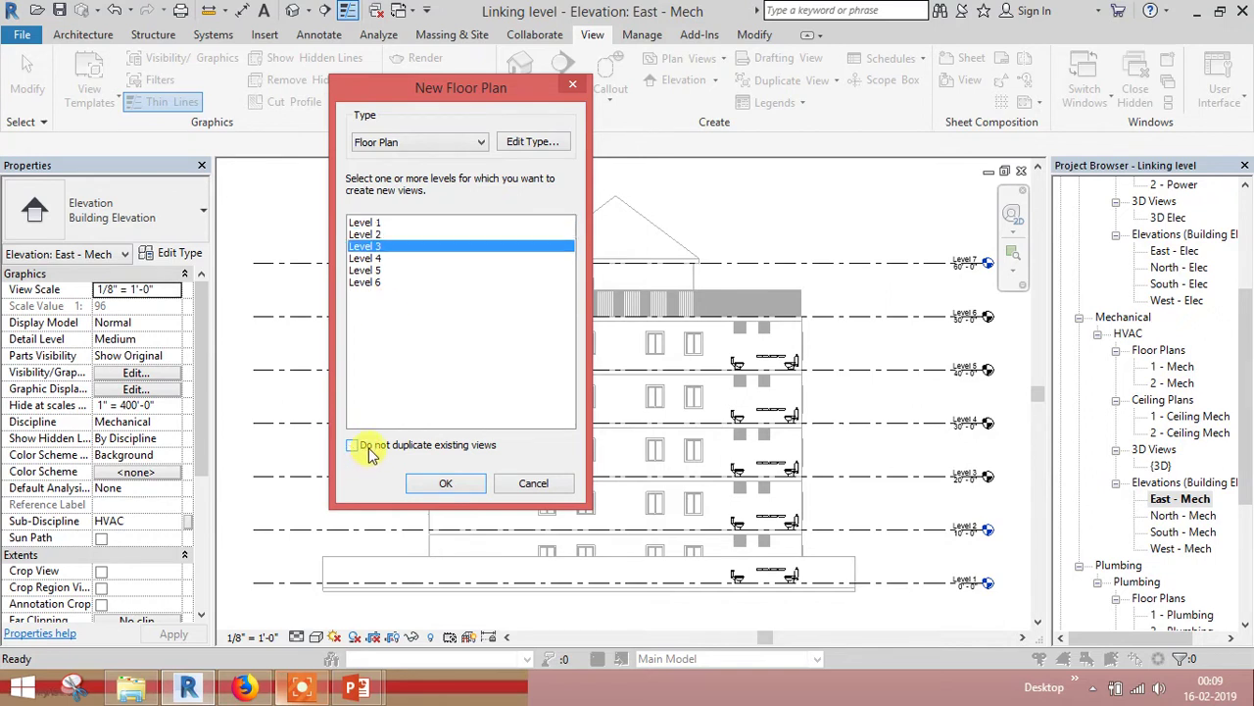
click(370, 451)
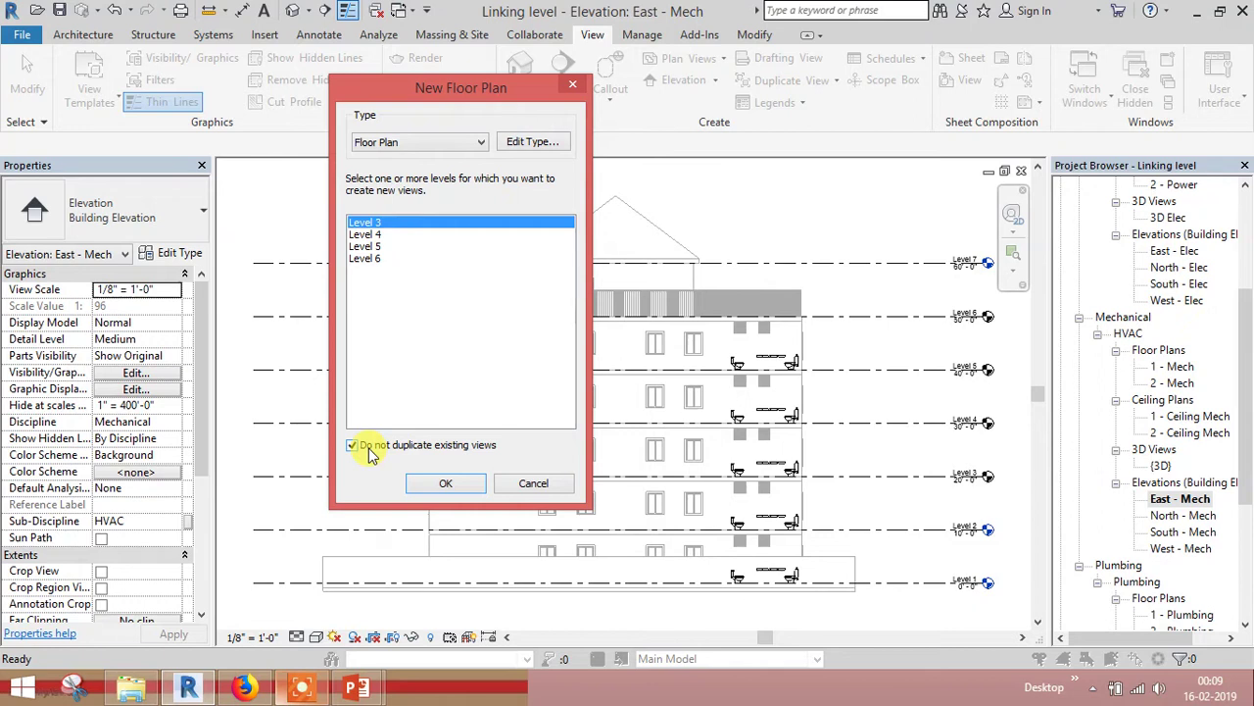
shift+click(370, 258)
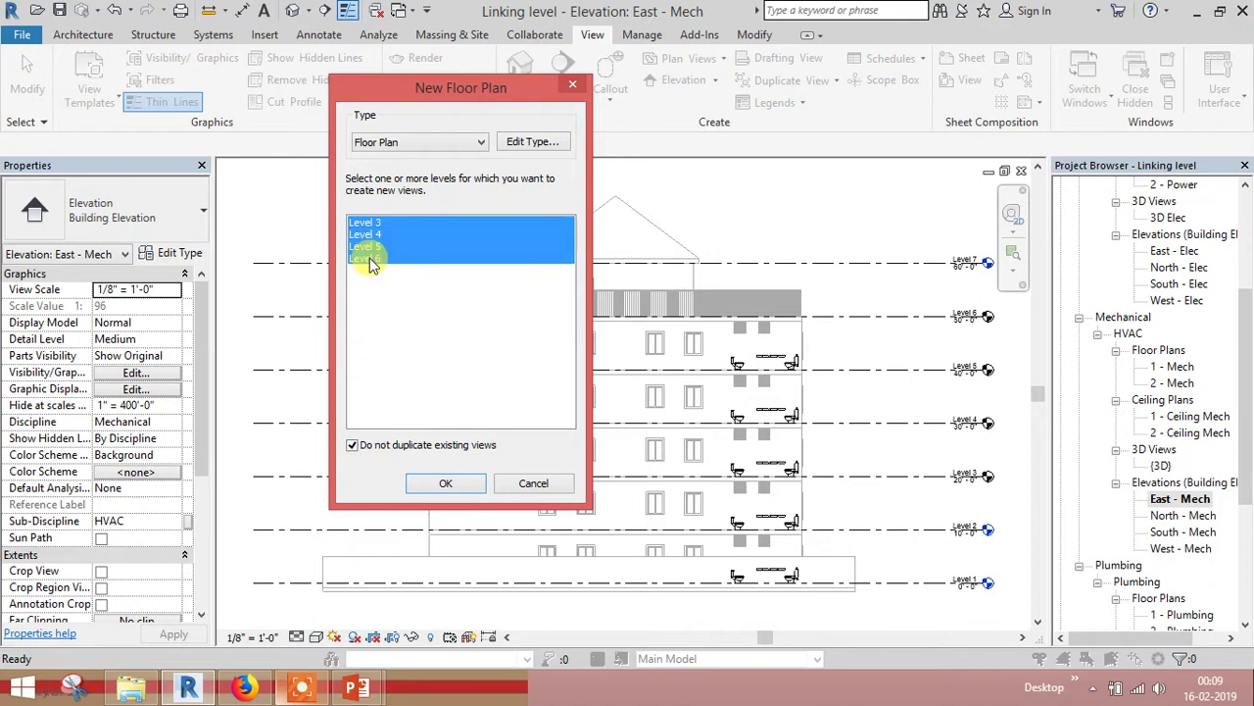
click(445, 483)
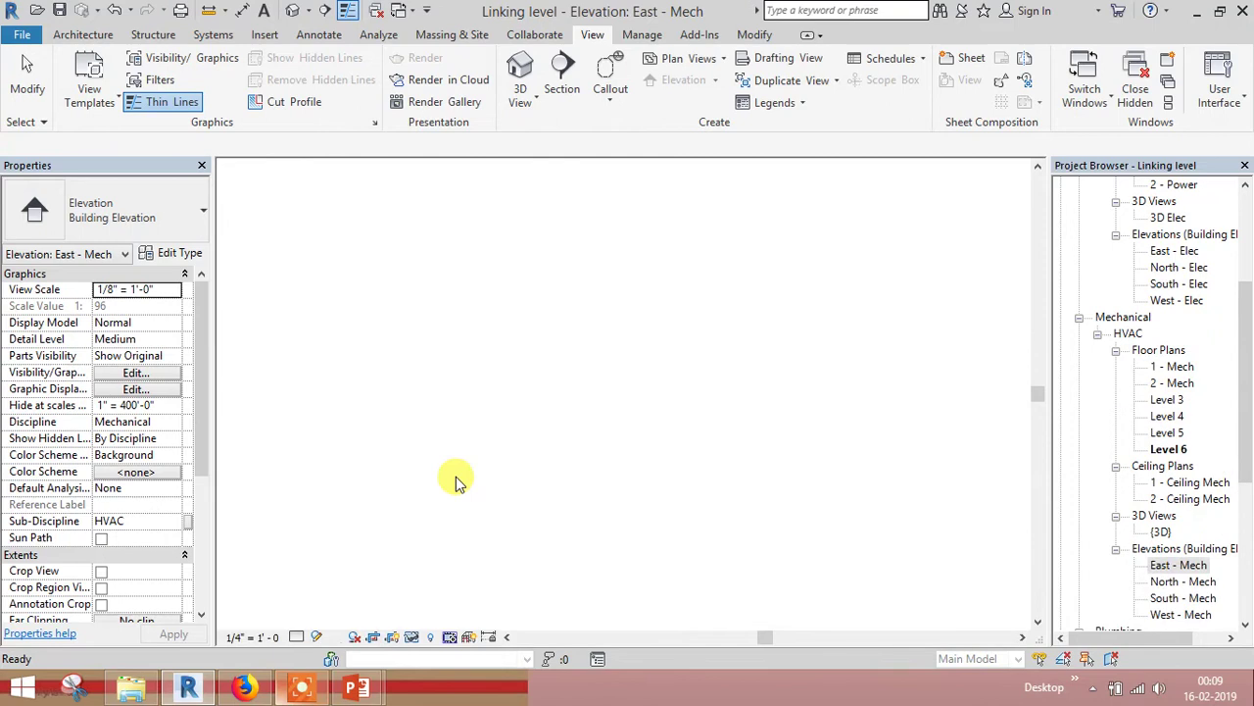
Rename the Level 3 floor plan to '3 - Mech' without renaming the Level 3 level.
click(1164, 400)
right_click(1164, 400)
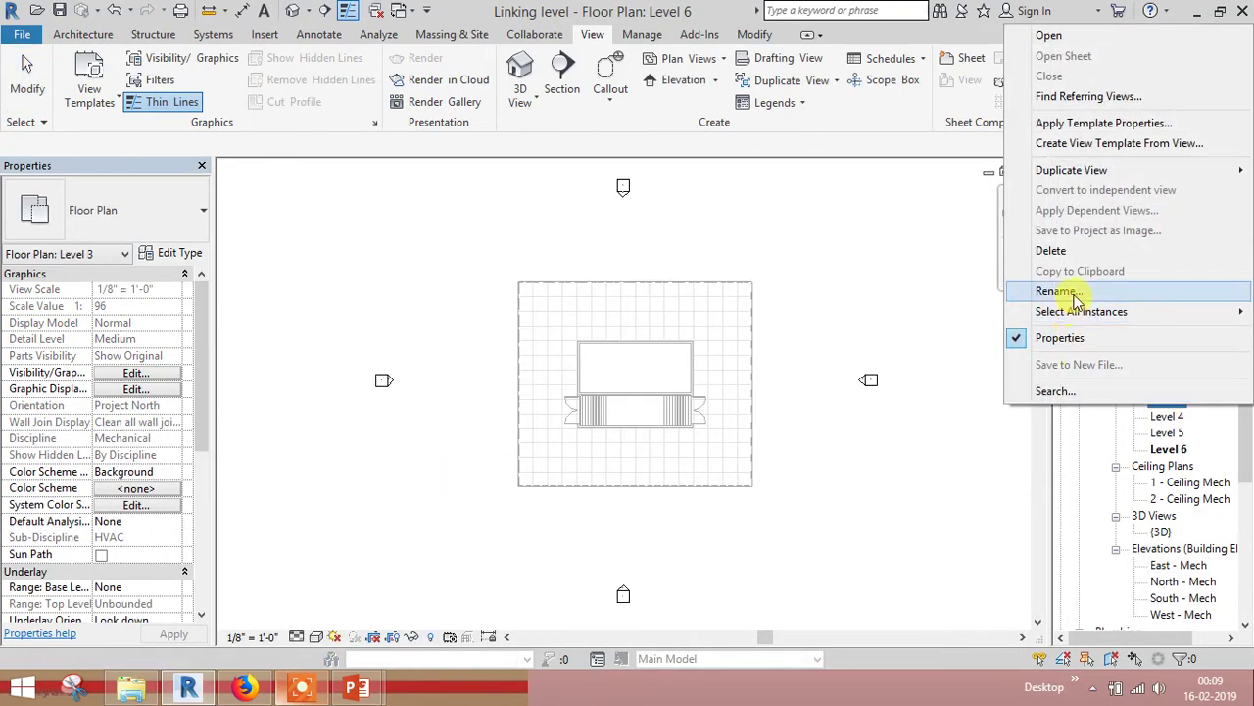
click(1056, 291)
text(3 - Mech)
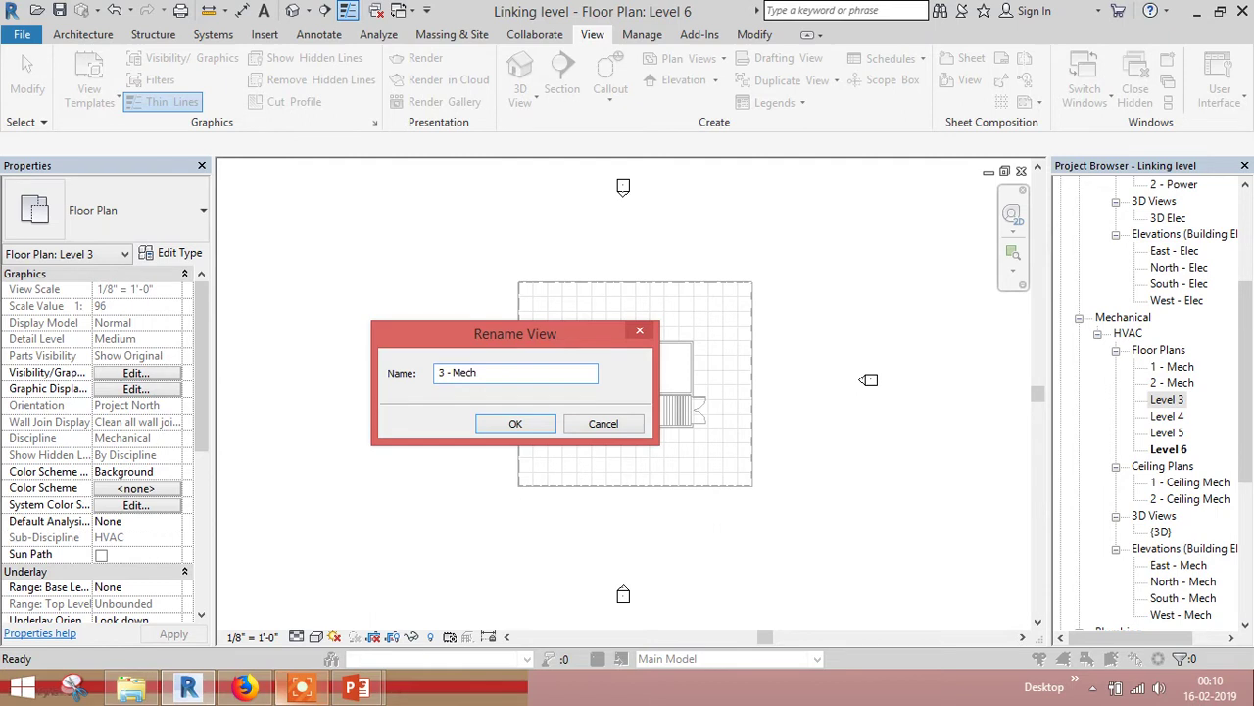
click(536, 429)
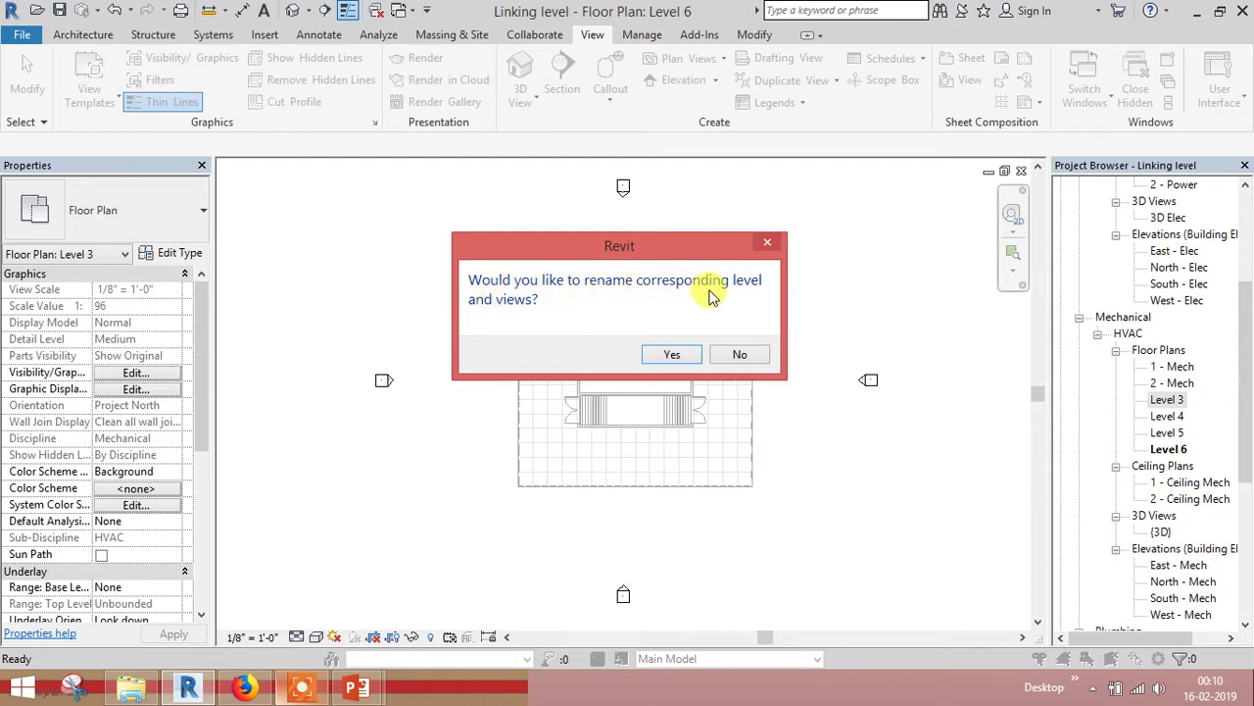
click(725, 355)
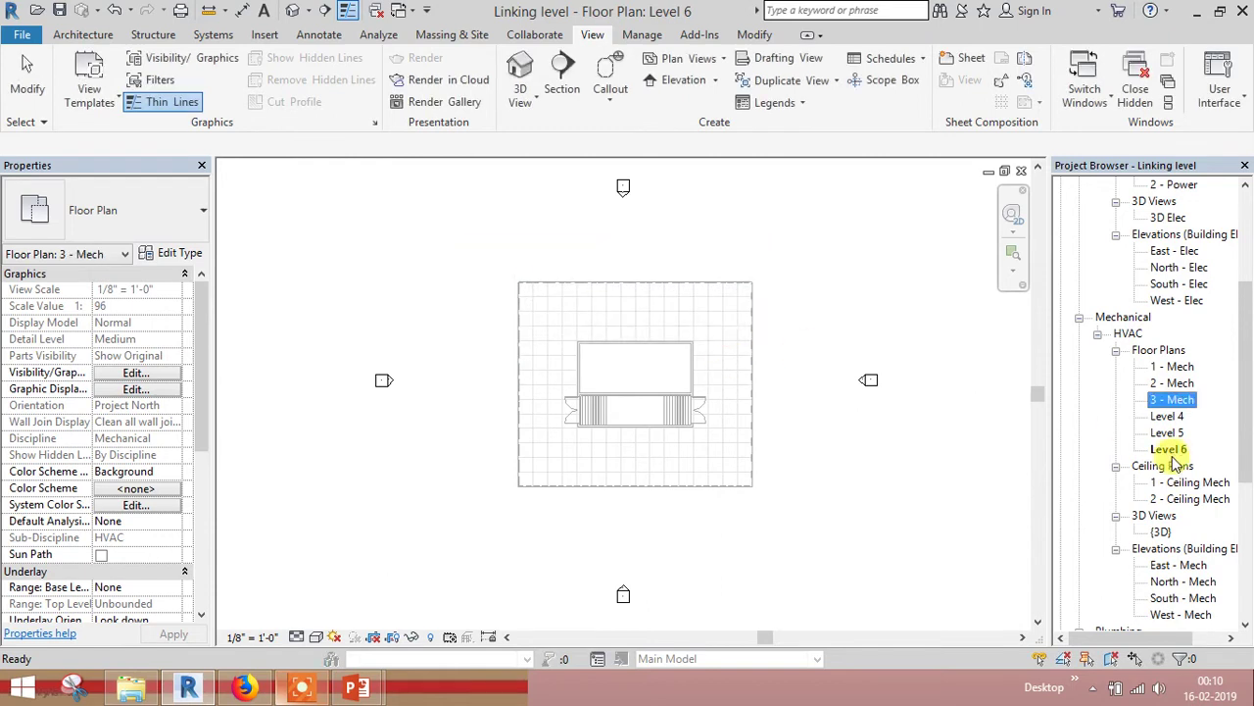
click(1166, 417)
right_click(1167, 421)
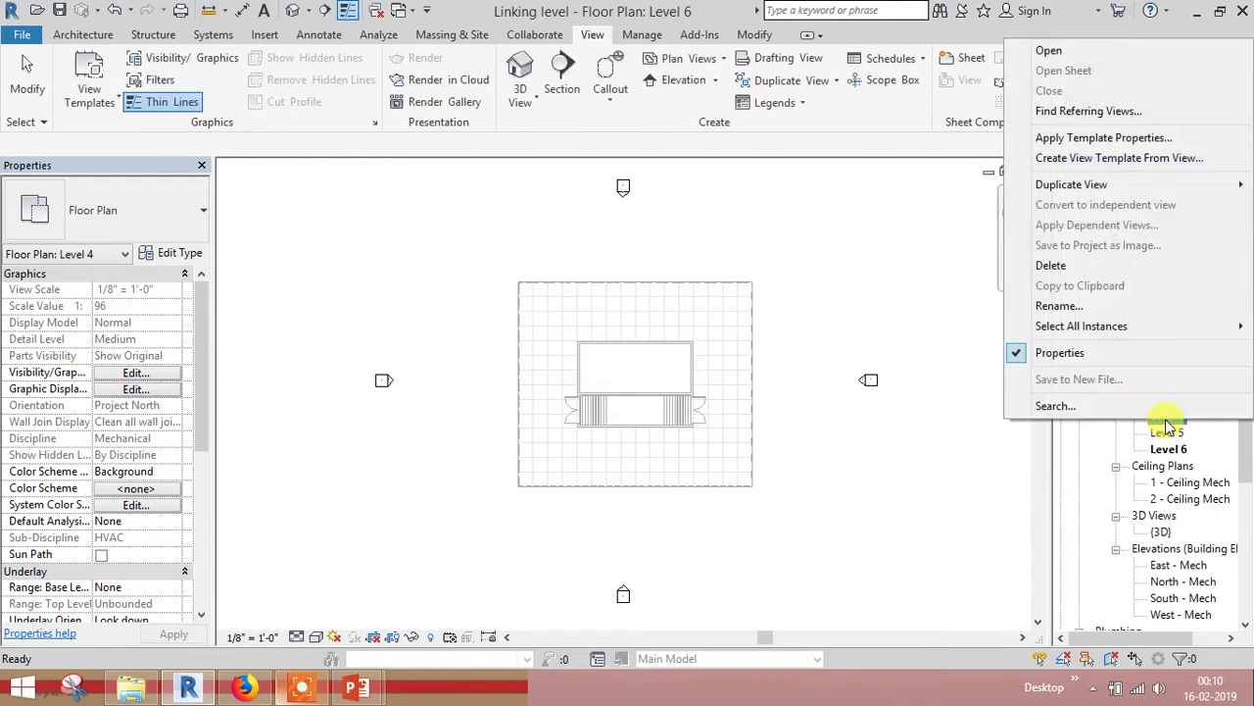
Open the East - Mech elevation and zoom in on the level lines.
click(1189, 567)
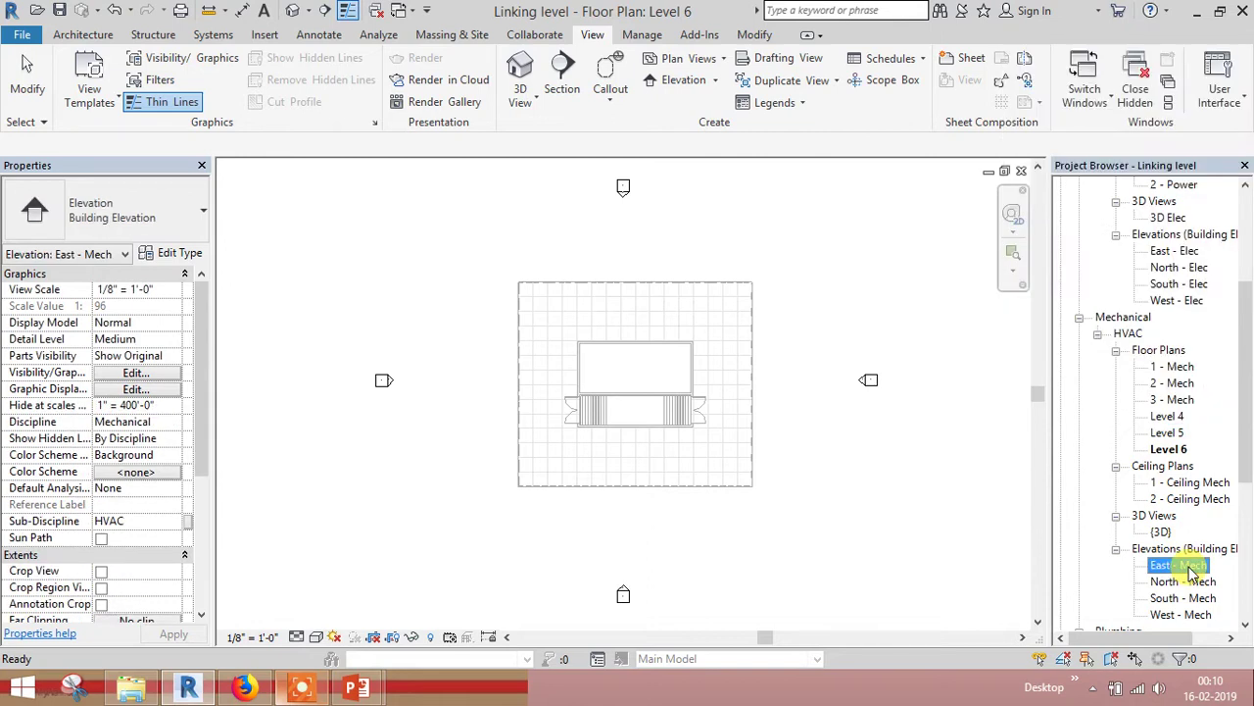
double_click(1189, 566)
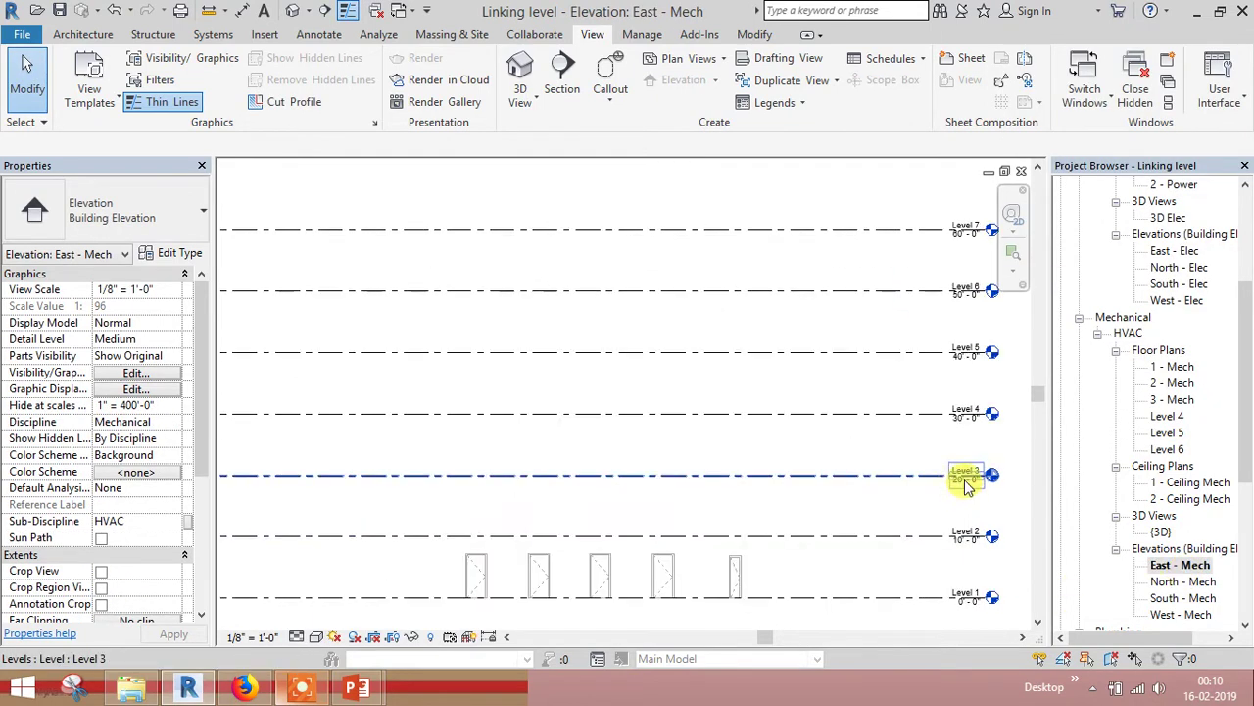
scroll(960, 451, up, 2)
scroll(949, 436, up, 1)
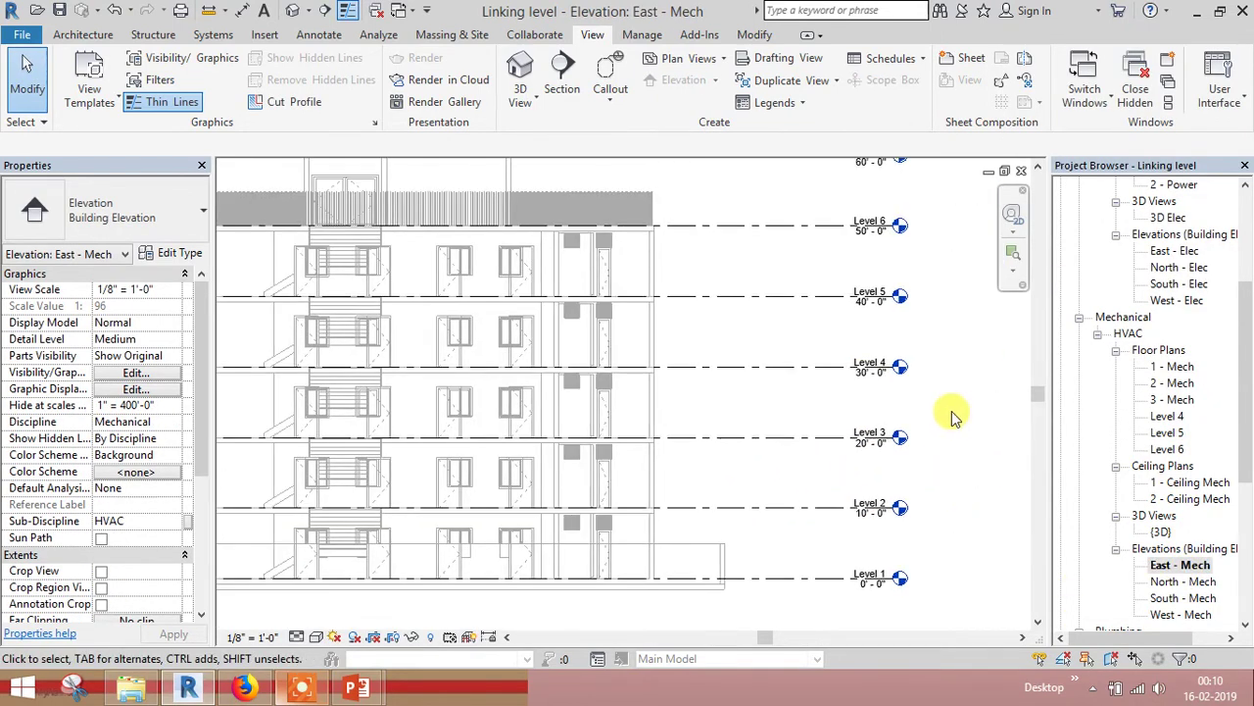
Rename the Level 4 floor plan and its matching level to '4 - Mech'.
click(1166, 417)
right_click(1166, 417)
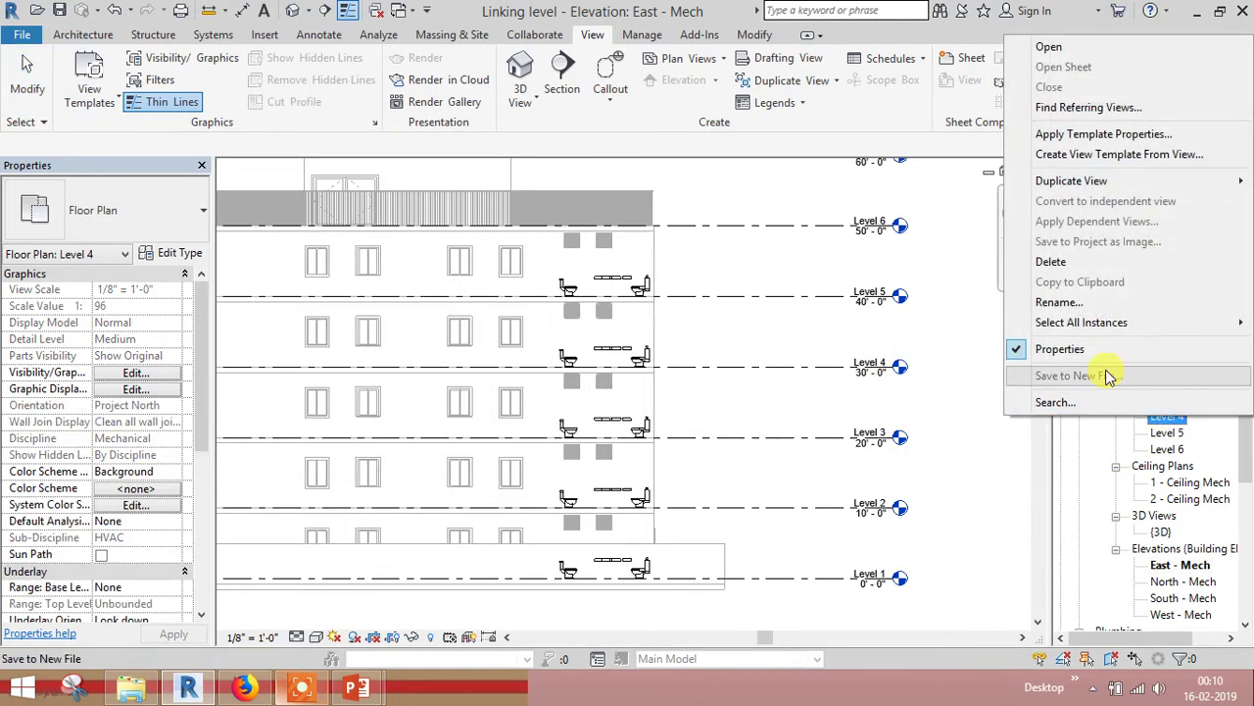
click(1070, 303)
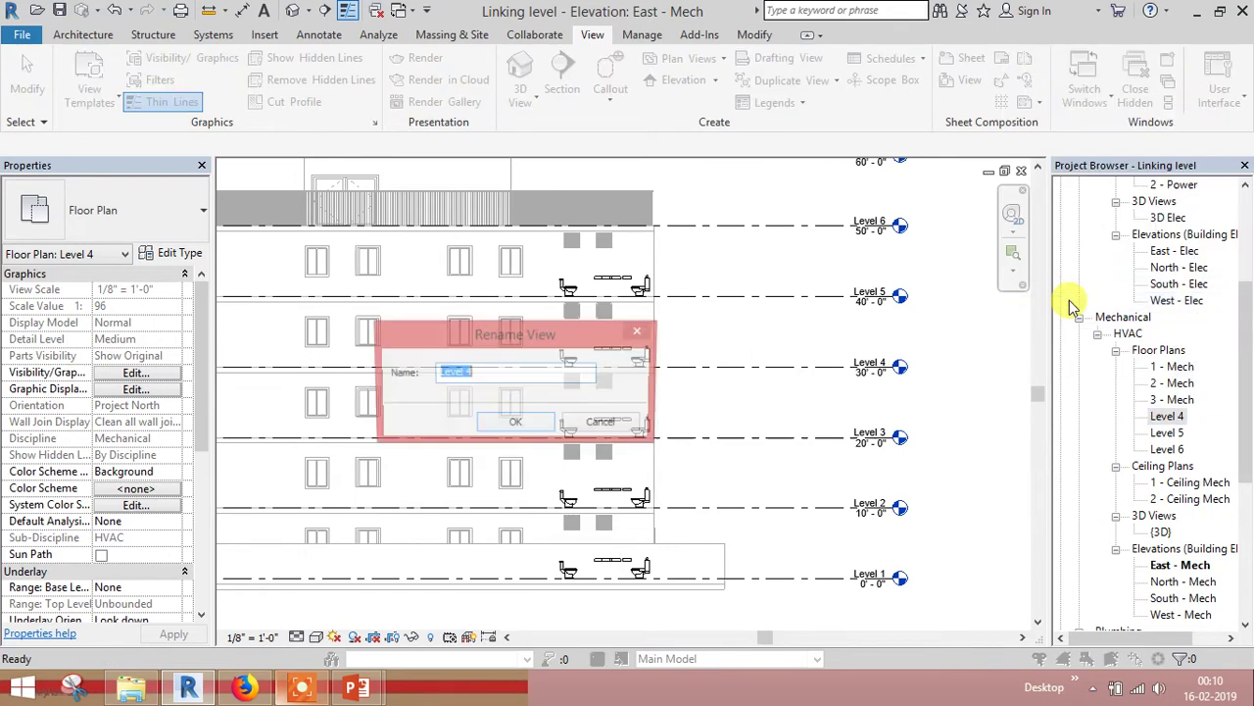
text(4 - Mech)
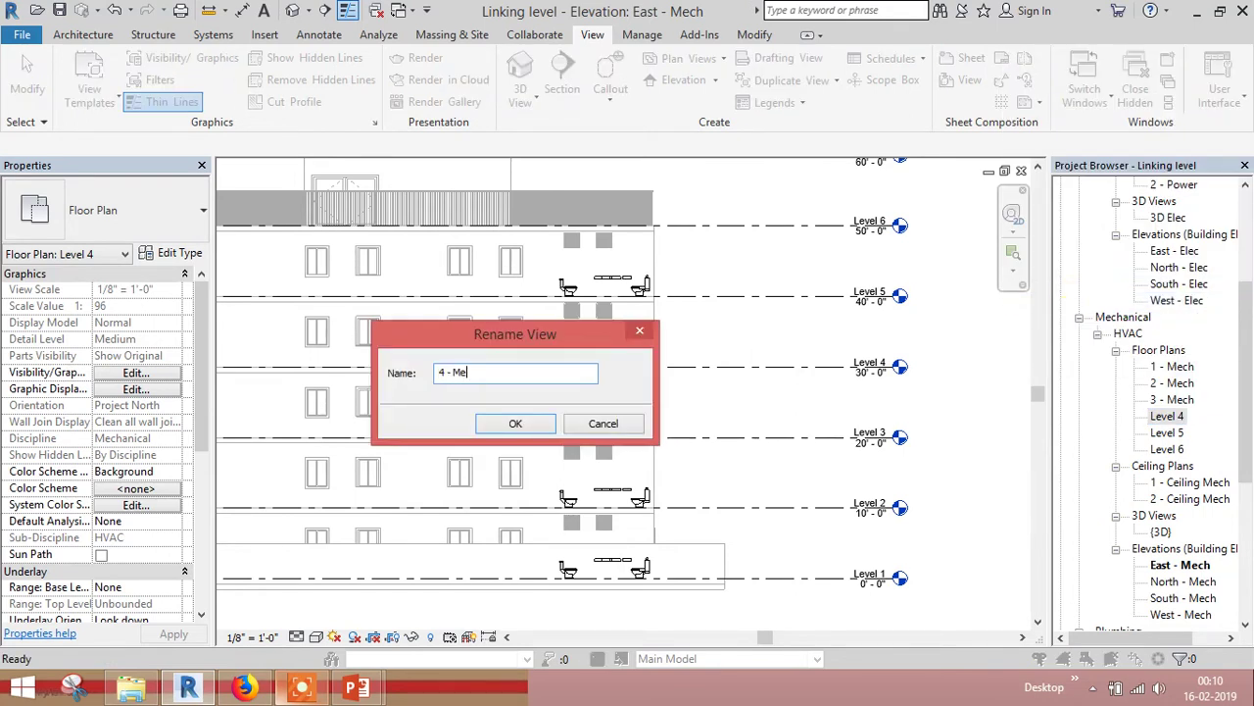
click(513, 423)
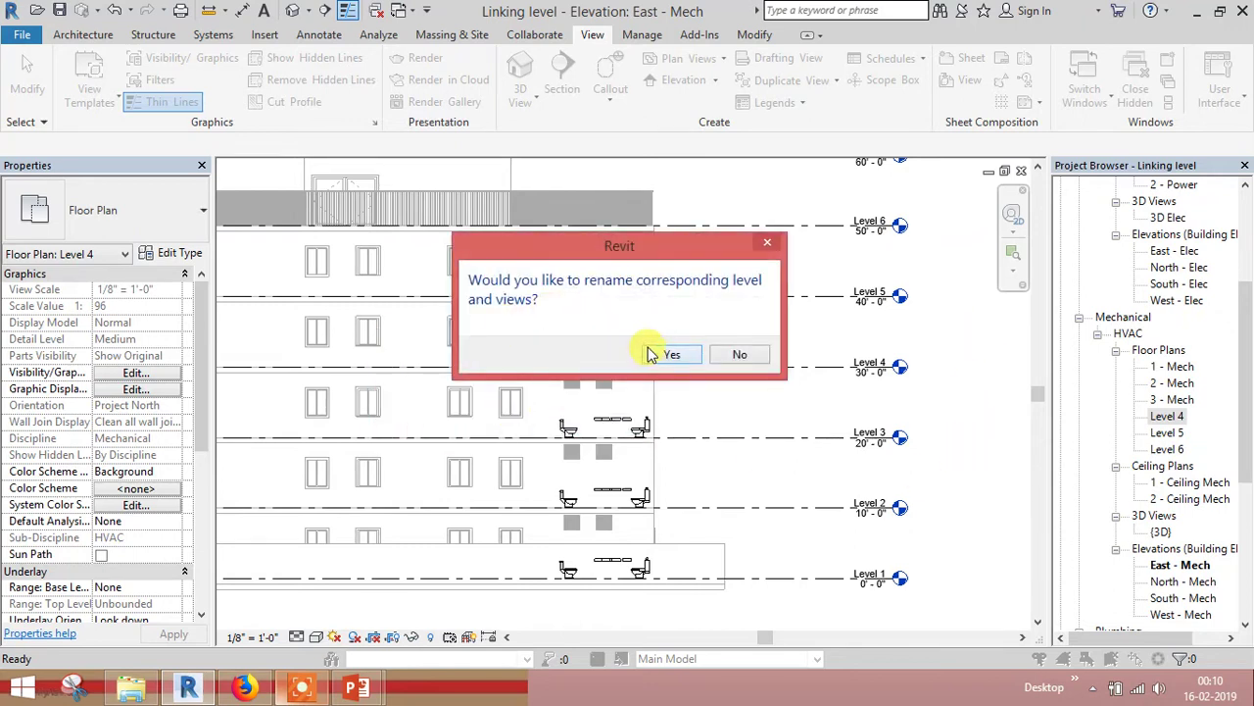
click(649, 352)
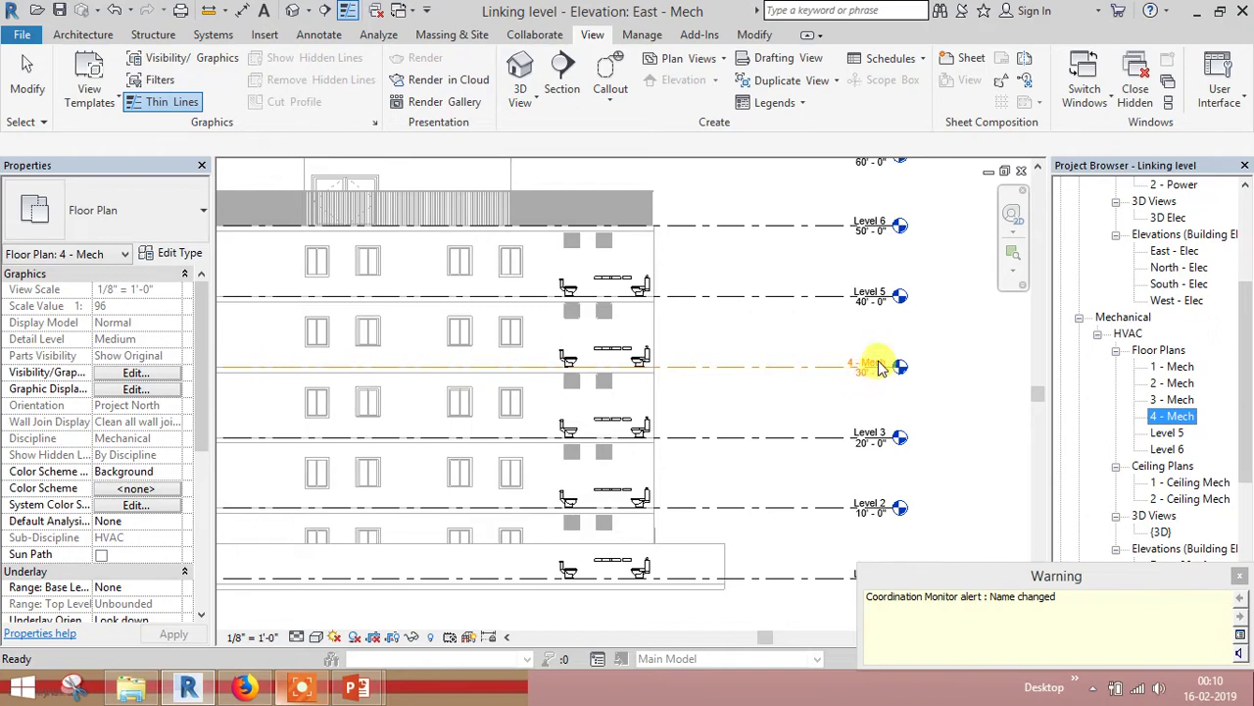
click(877, 367)
Rename the 4 - Mech level line back to 'Level 4', leaving the plan view as 4 - Mech.
click(877, 367)
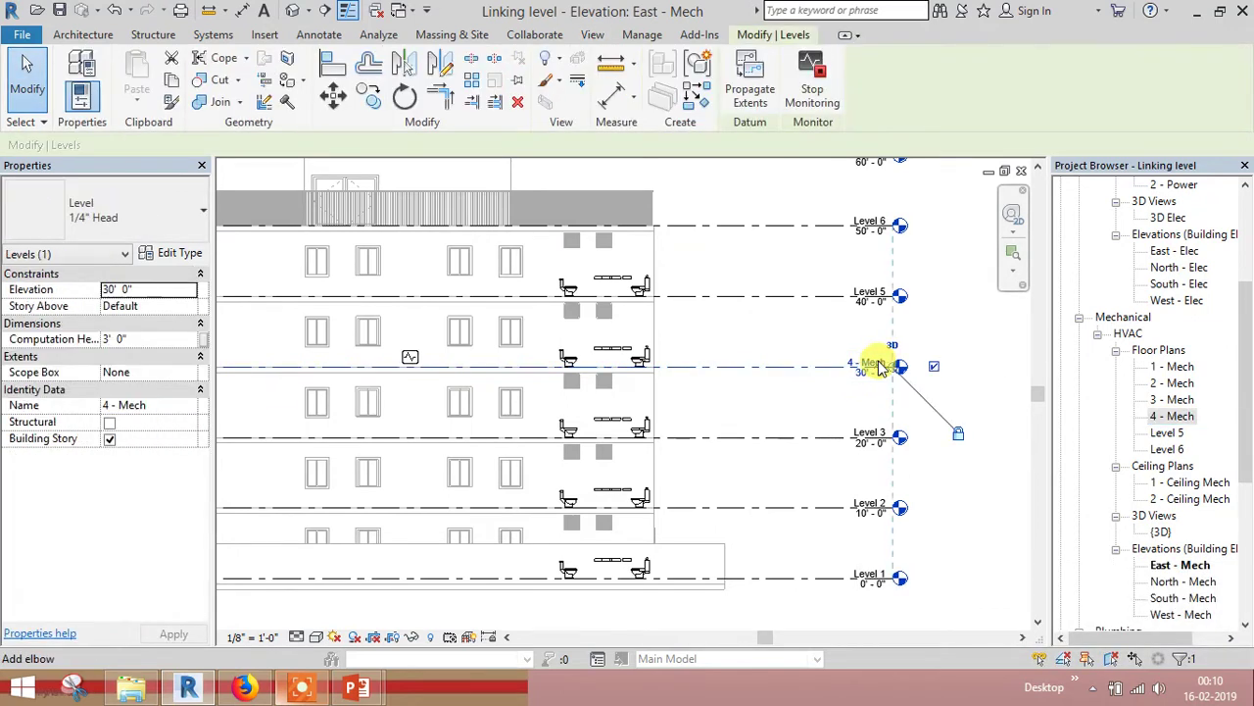
click(871, 369)
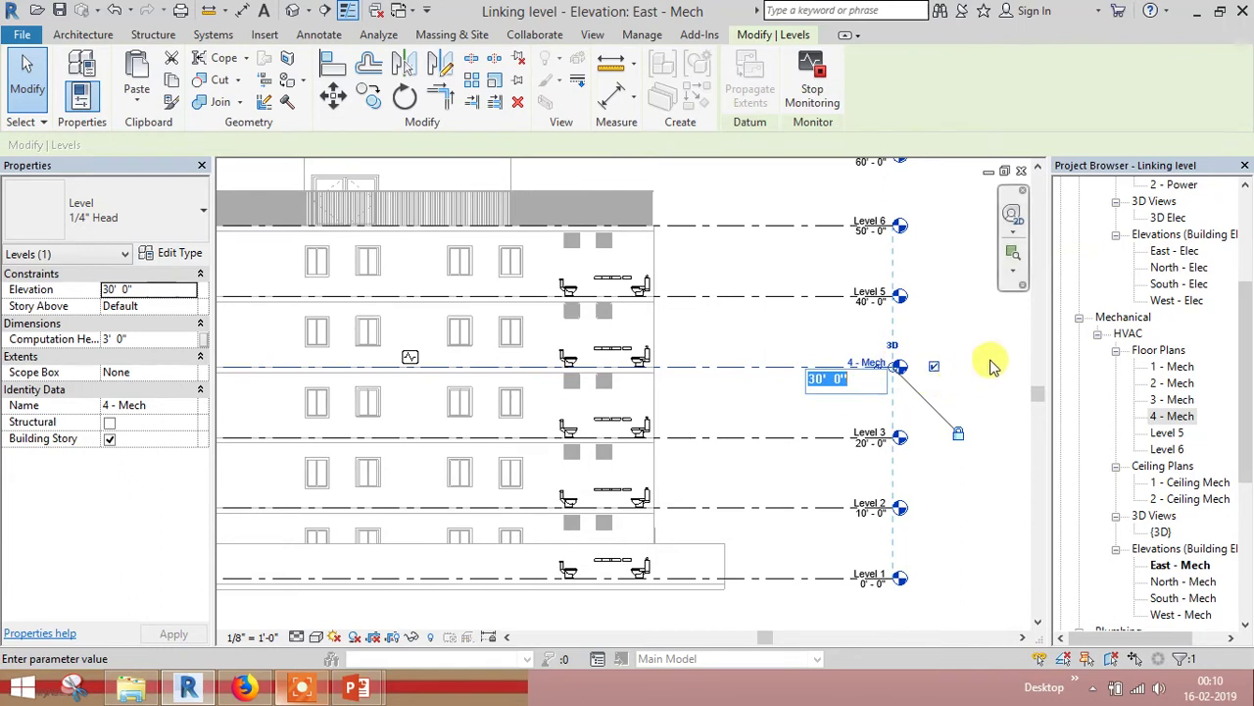
key(Escape)
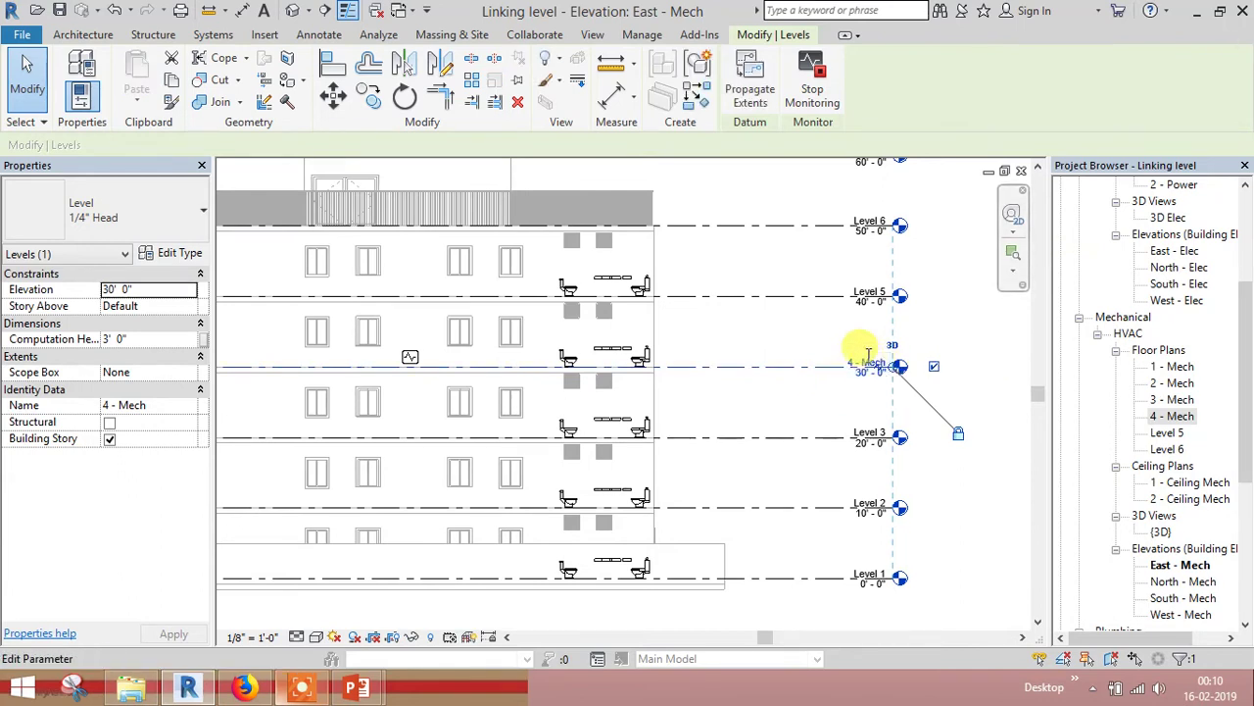
click(868, 361)
text(Level 4)
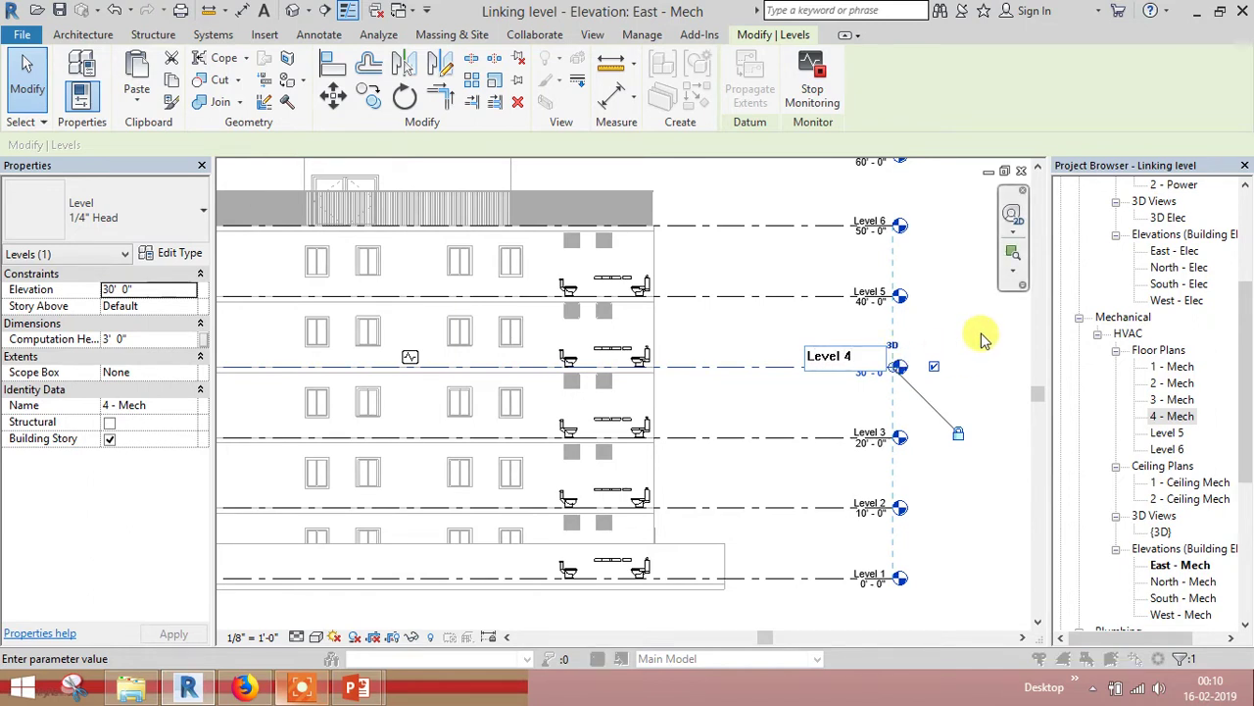
key(Return)
click(742, 356)
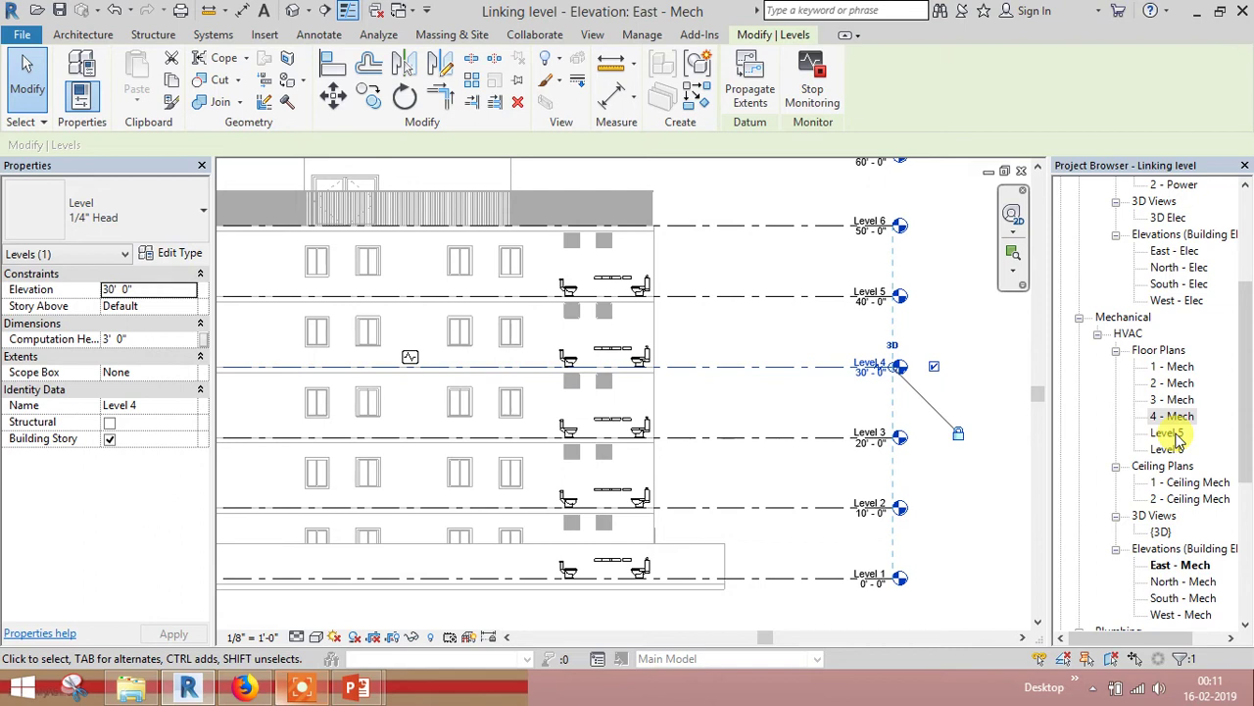
click(1172, 416)
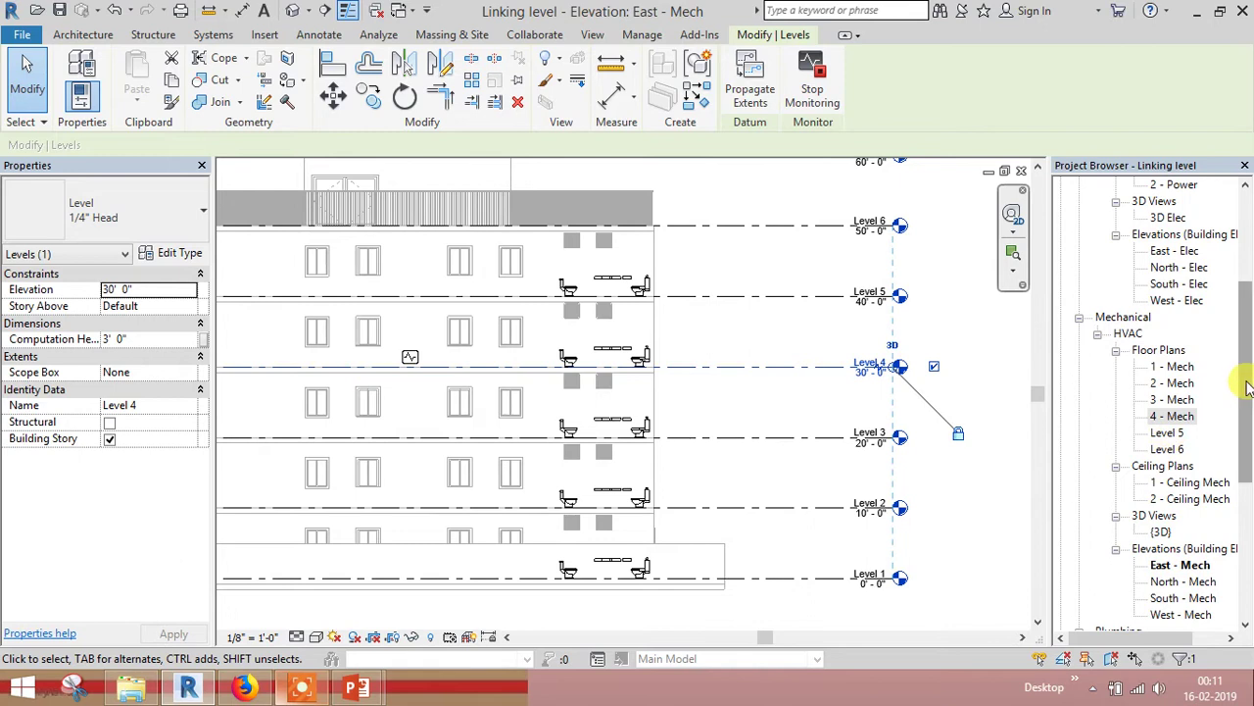
mouse_move(1247, 387)
mouse_down()
mouse_move(1249, 420)
mouse_move(1250, 291)
mouse_up()
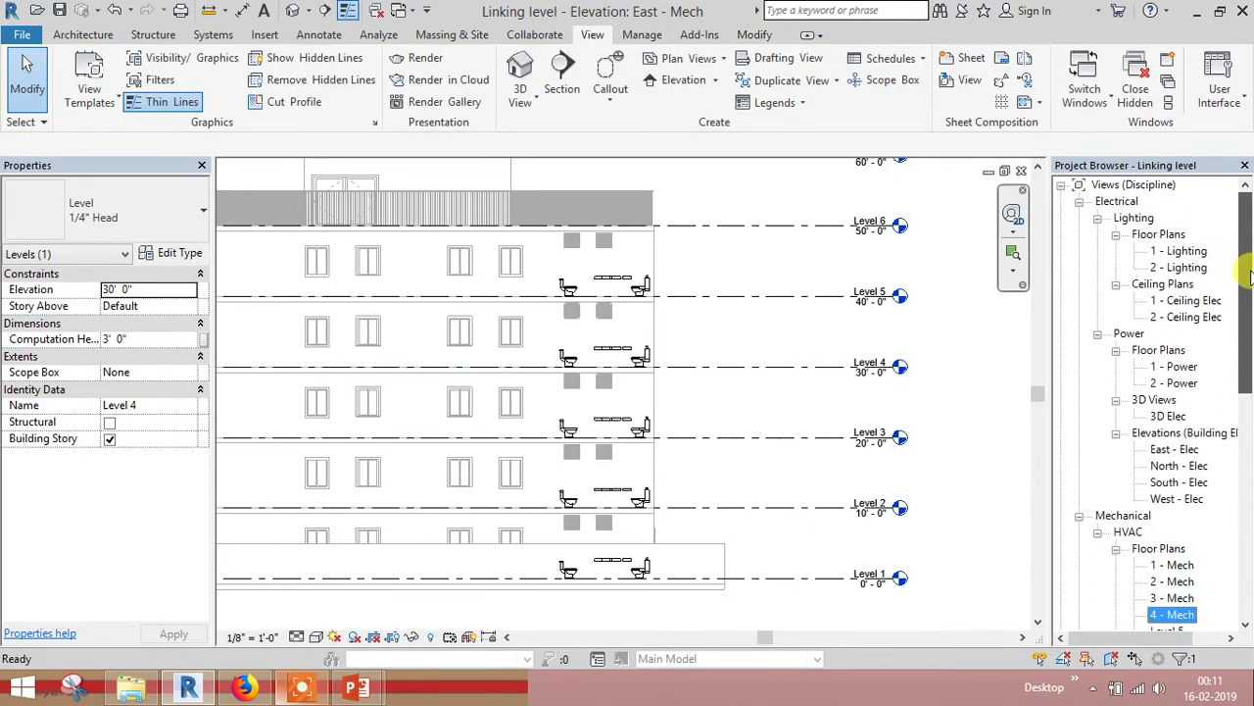
click(722, 61)
click(700, 87)
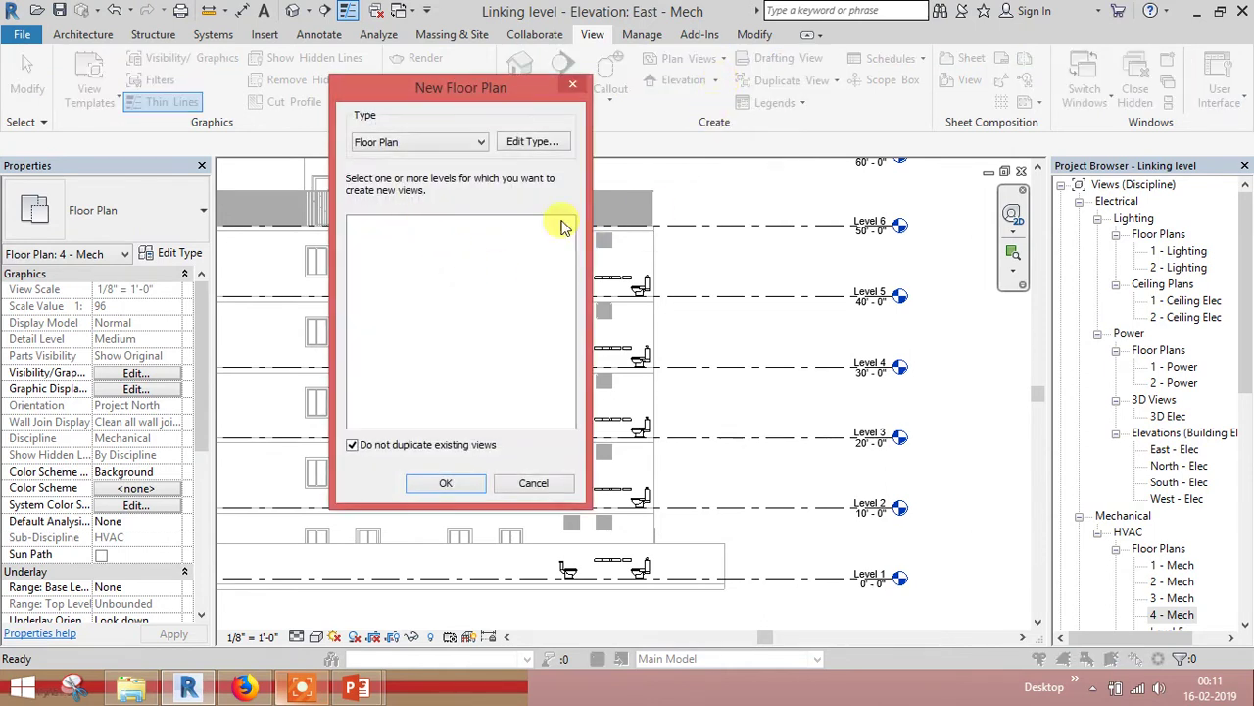
click(406, 445)
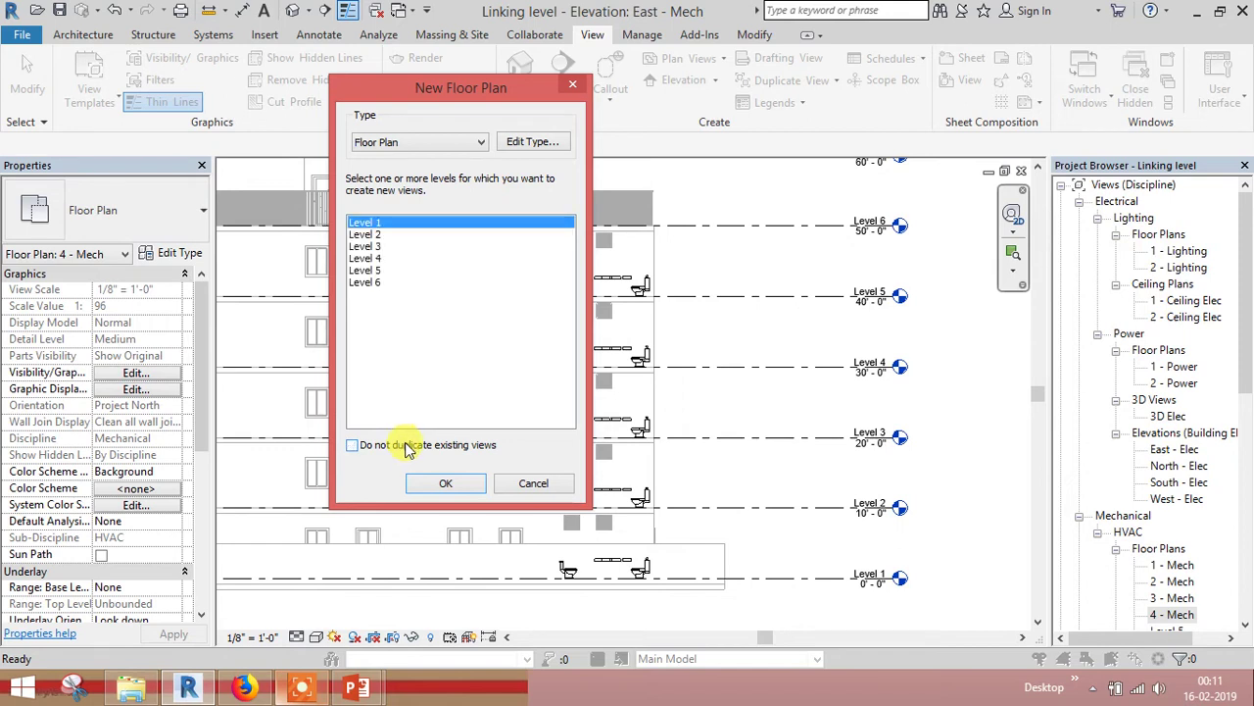
click(375, 246)
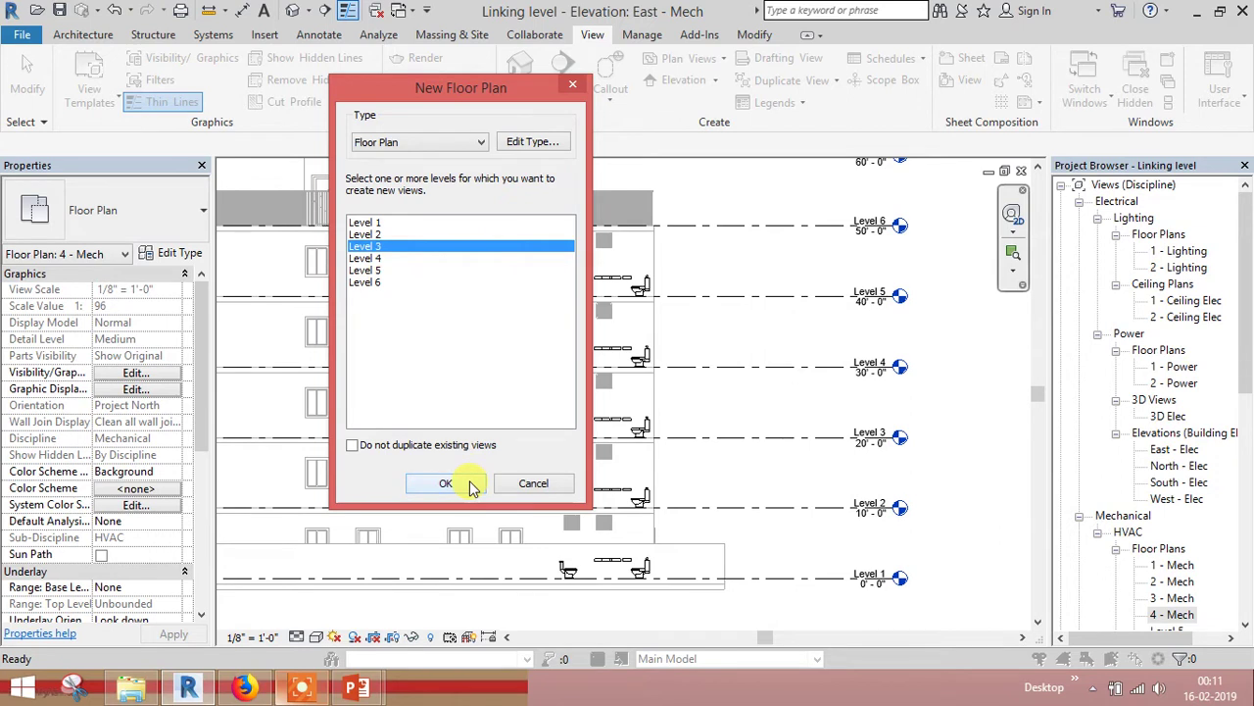
click(446, 483)
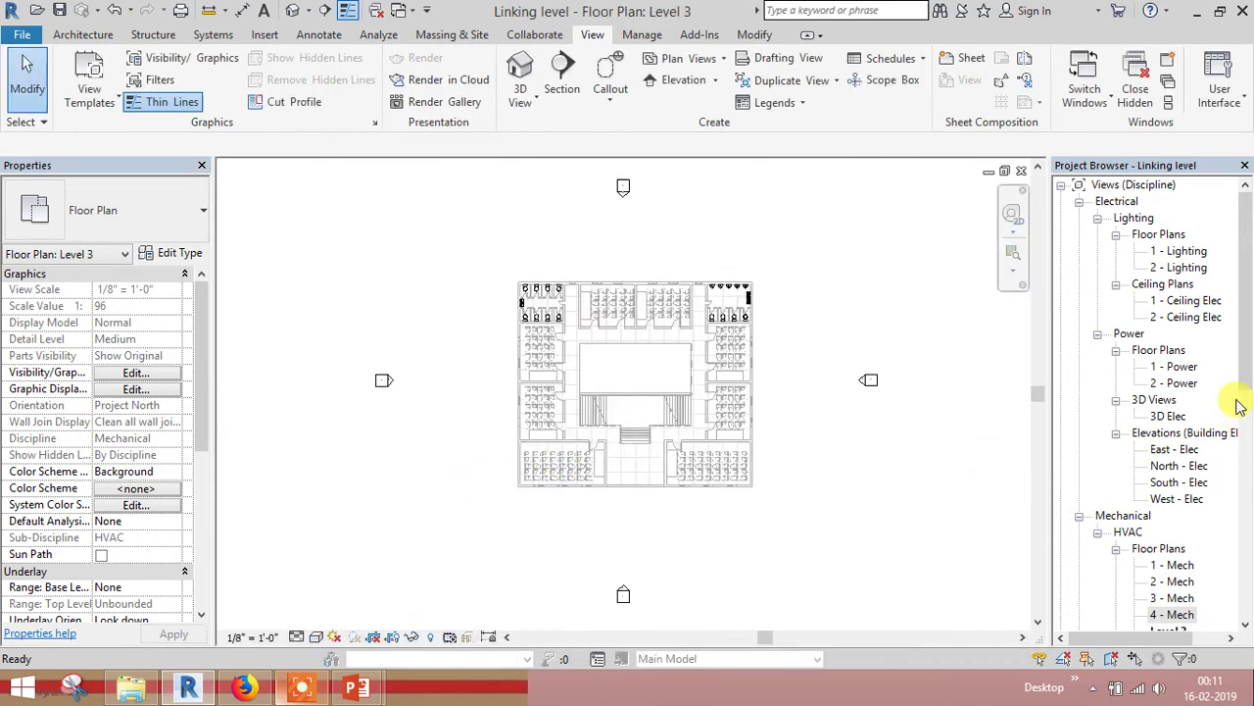
scroll(1240, 407, down, 3)
click(1171, 467)
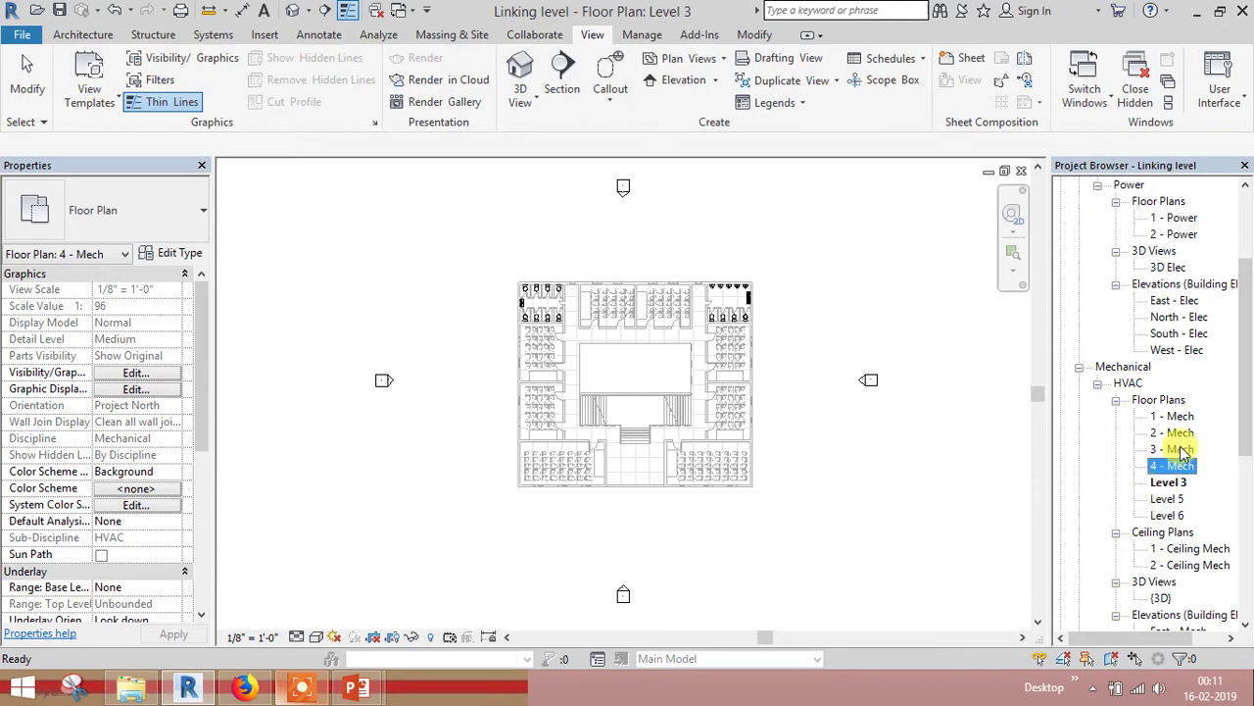
drag(1247, 392, 1247, 338)
scroll(1216, 412, down, 2)
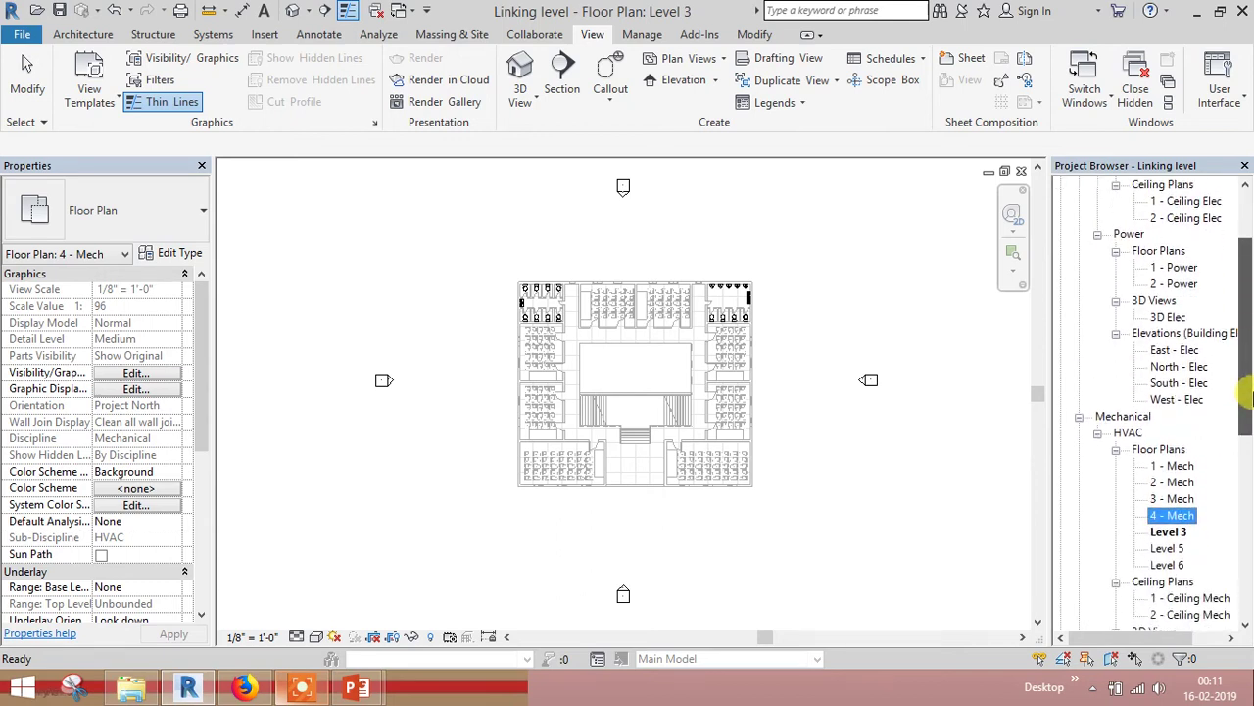
scroll(1198, 519, down, 1)
click(1168, 499)
right_click(1171, 501)
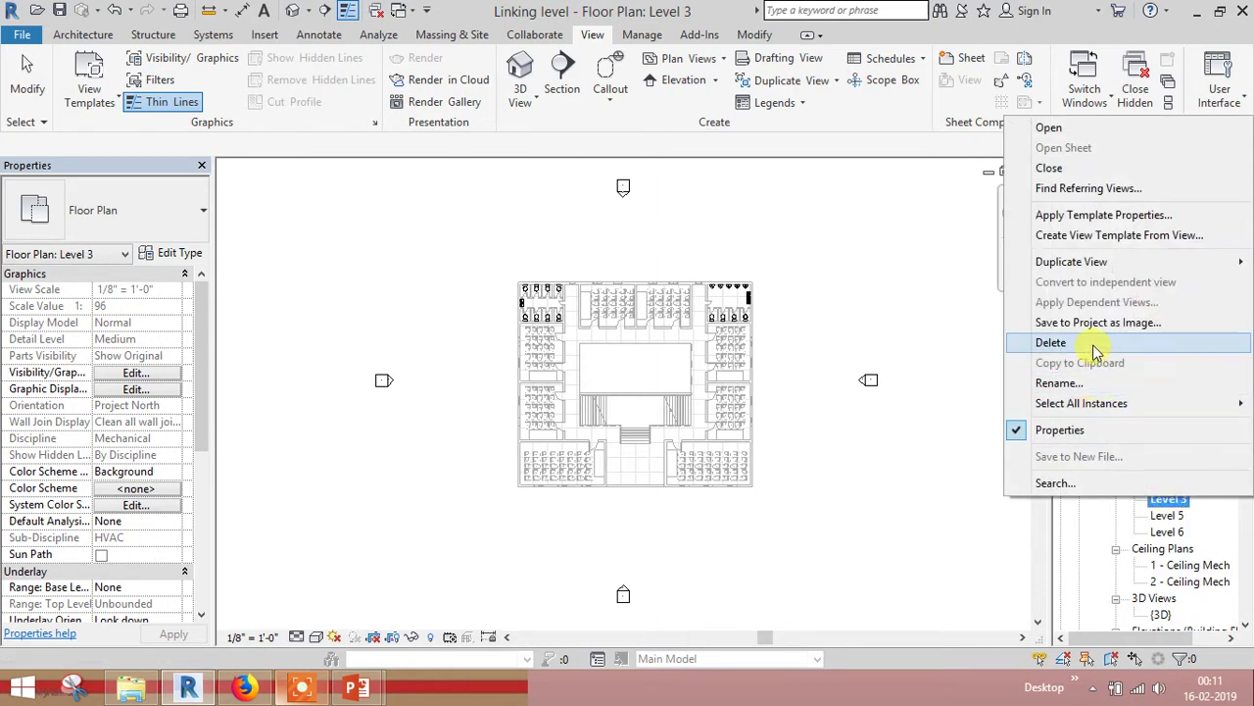
click(1094, 350)
drag(1247, 390, 1245, 294)
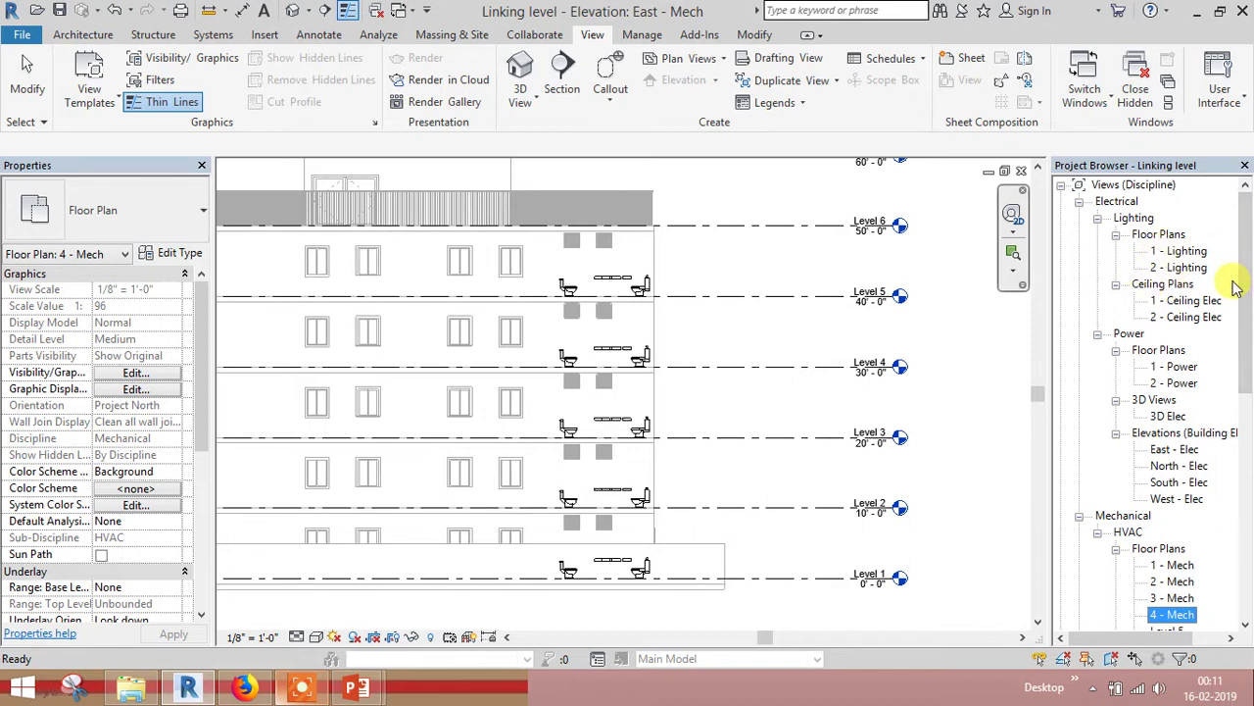
In the Floor Plan type properties, pick Electrical Plan as the view template for new views.
click(724, 60)
click(723, 61)
click(723, 89)
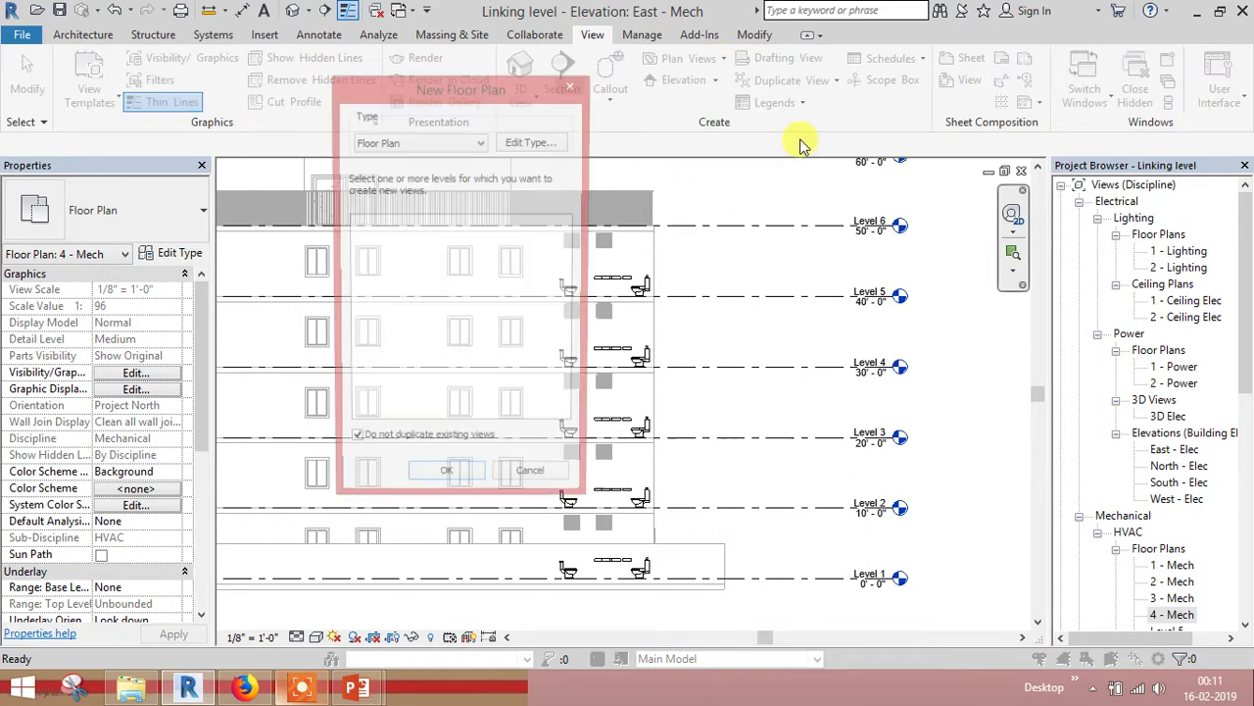
click(535, 142)
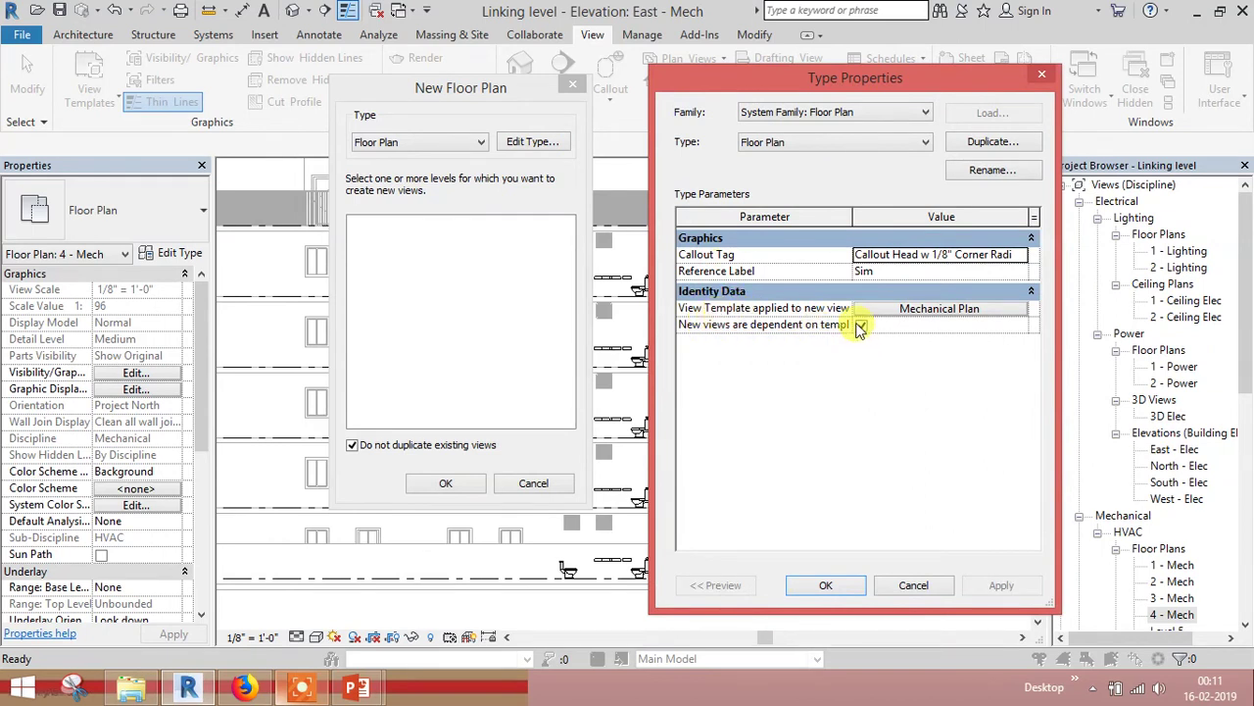
click(916, 309)
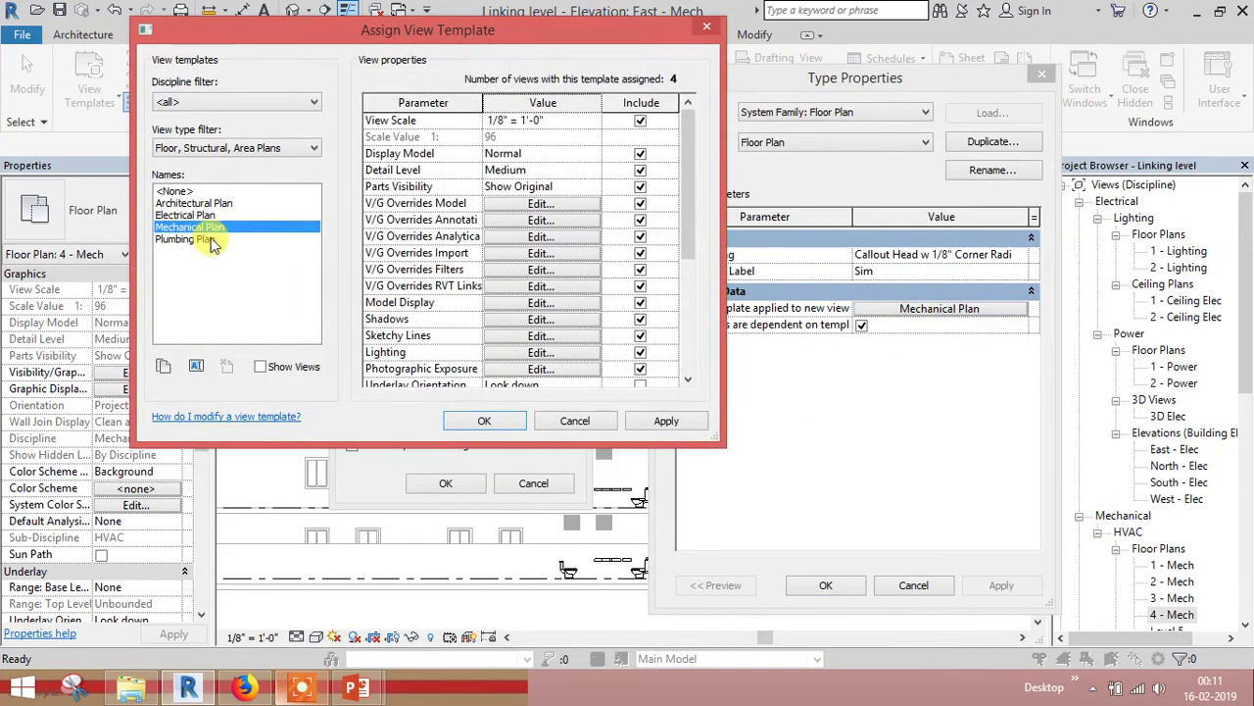
click(210, 216)
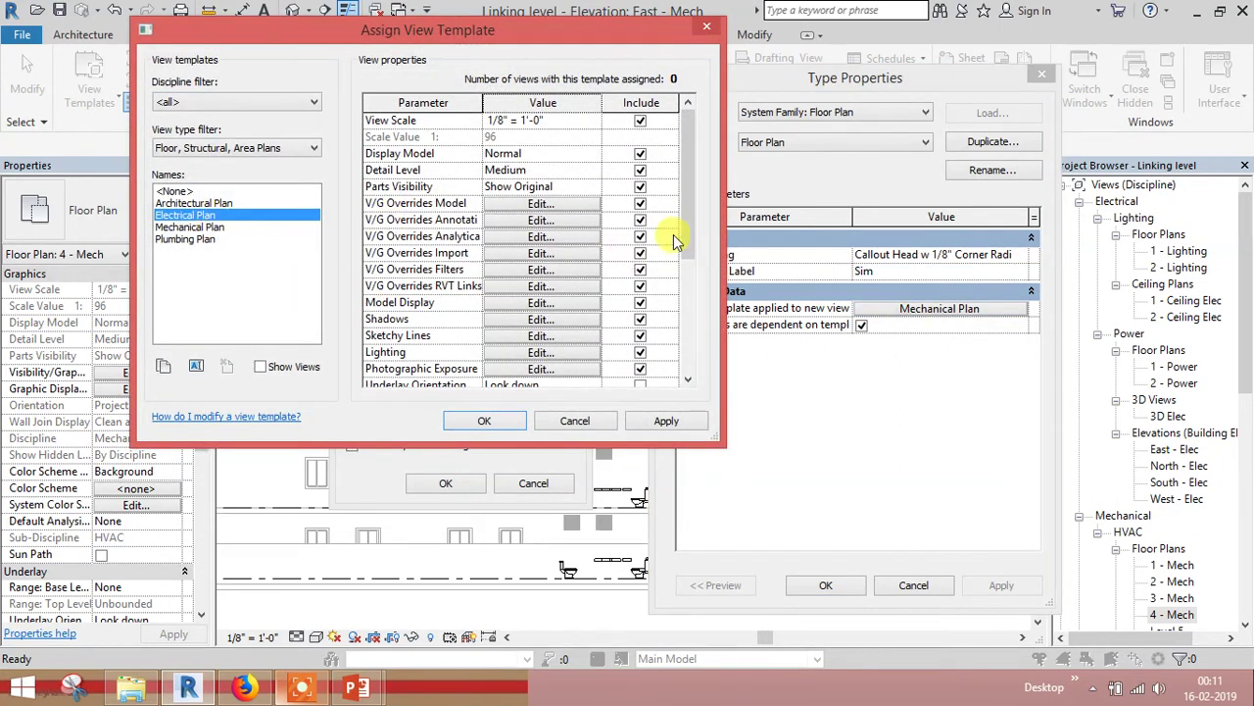
Keep the template's discipline Electrical and sub-discipline Power, and confirm the type settings.
drag(691, 222, 715, 330)
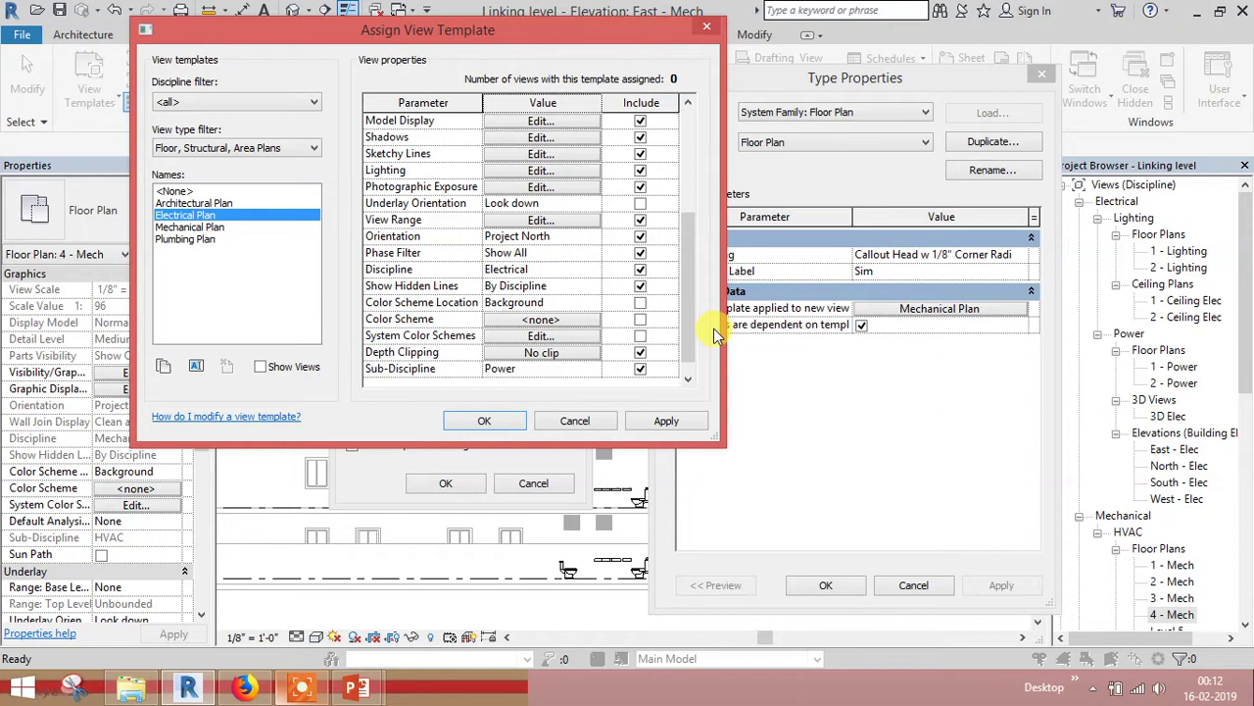
click(596, 274)
click(596, 272)
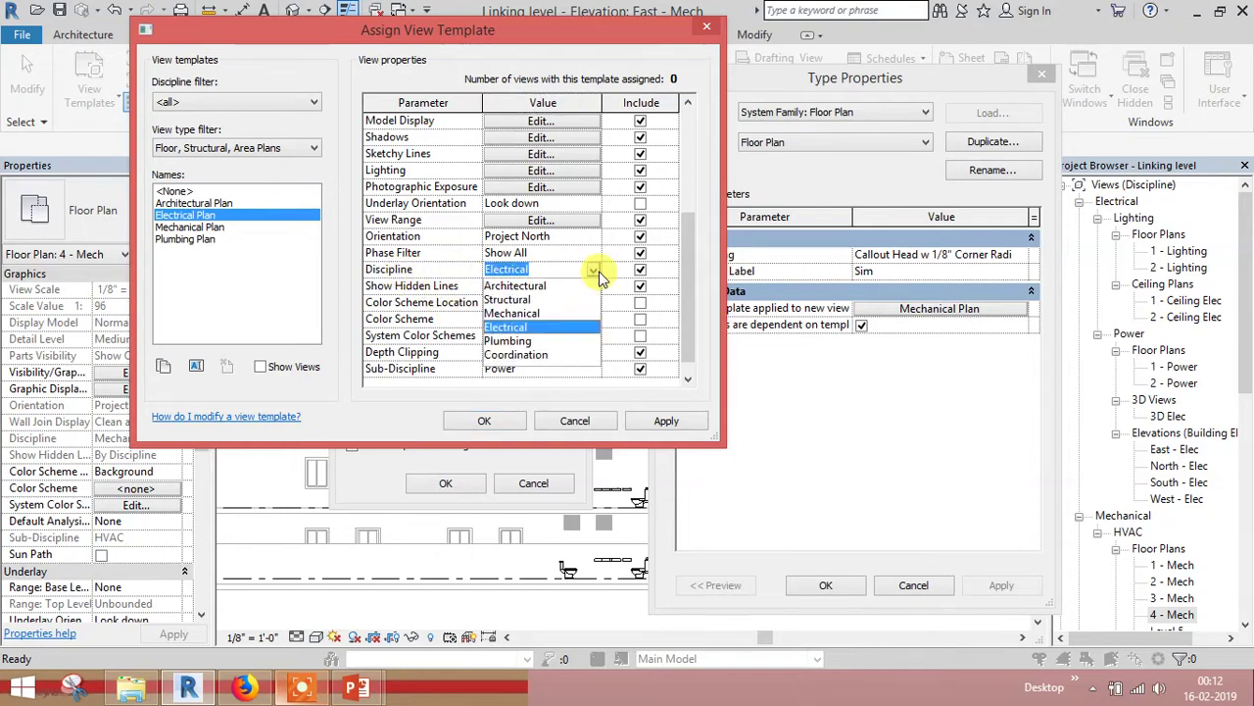
click(599, 279)
click(596, 372)
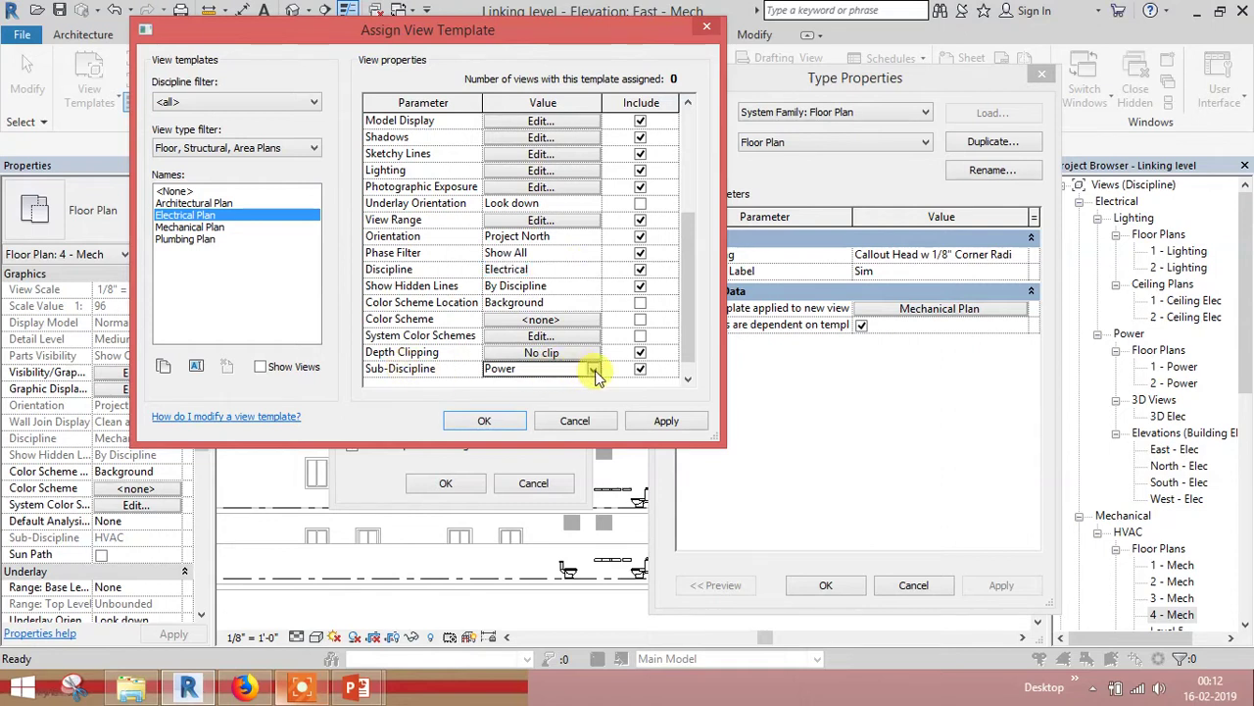
click(595, 370)
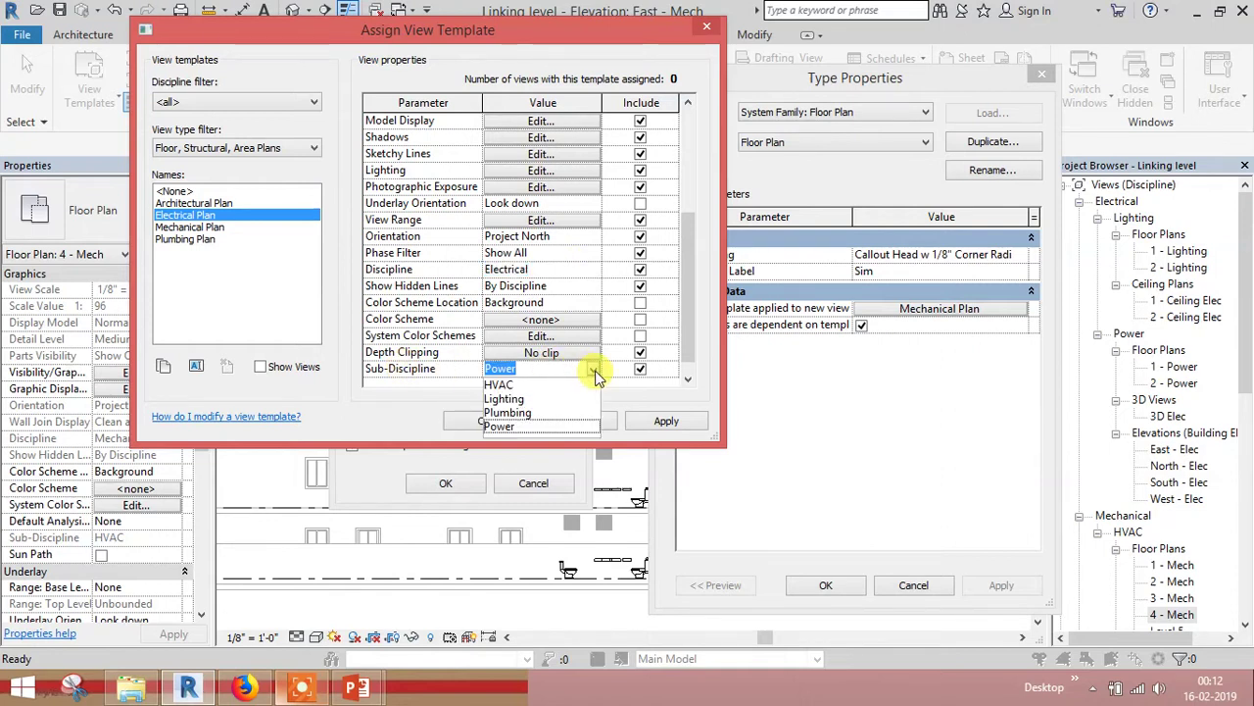
click(488, 425)
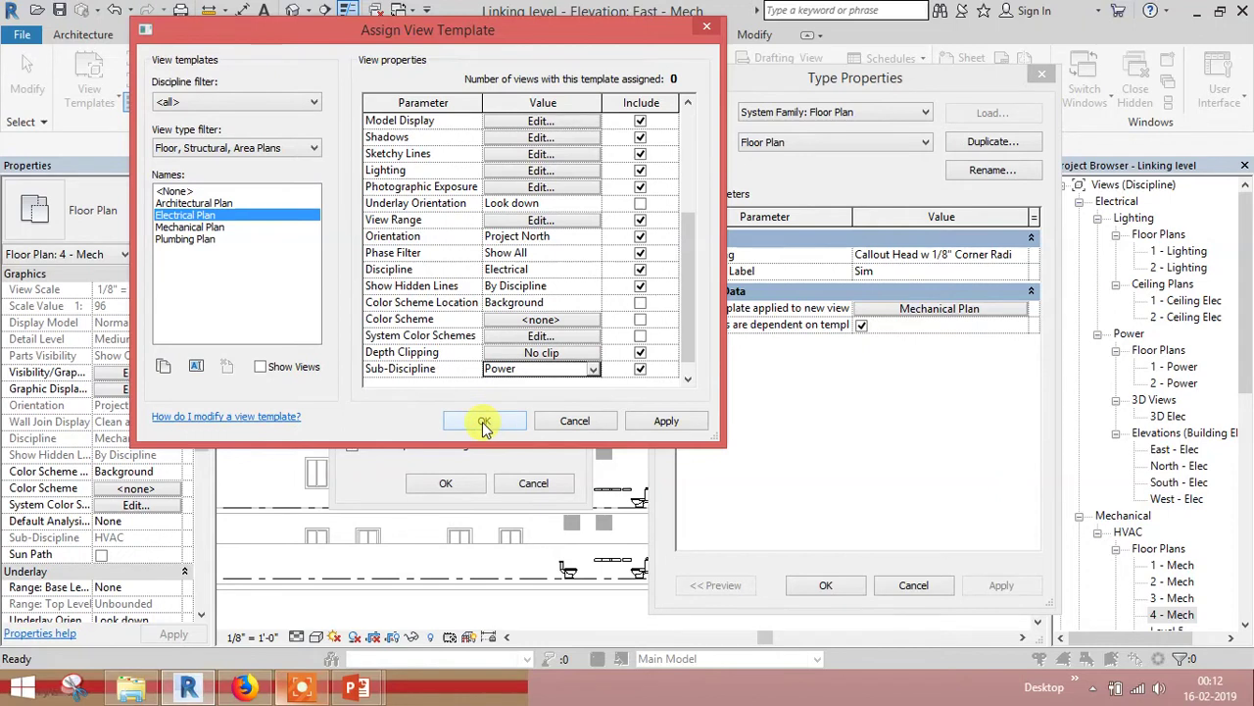
click(484, 423)
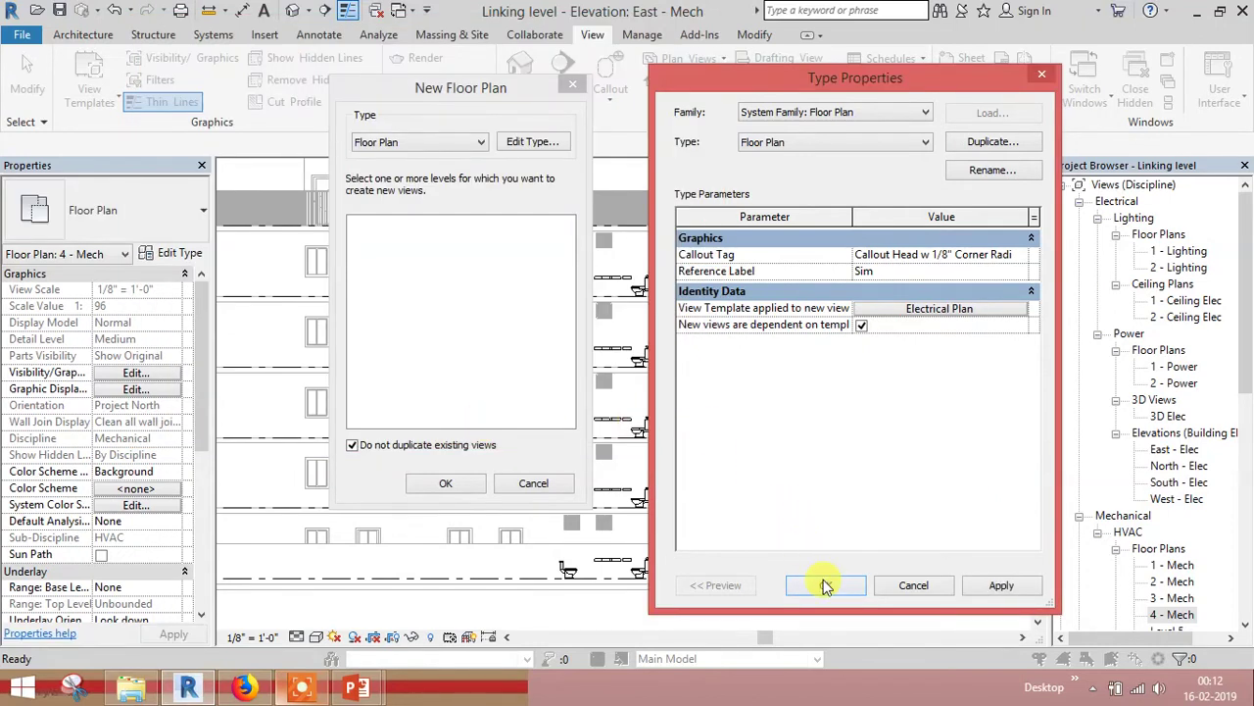
click(826, 585)
Create new Level 3 and Level 4 floor plans, allowing duplicates of existing views.
click(352, 444)
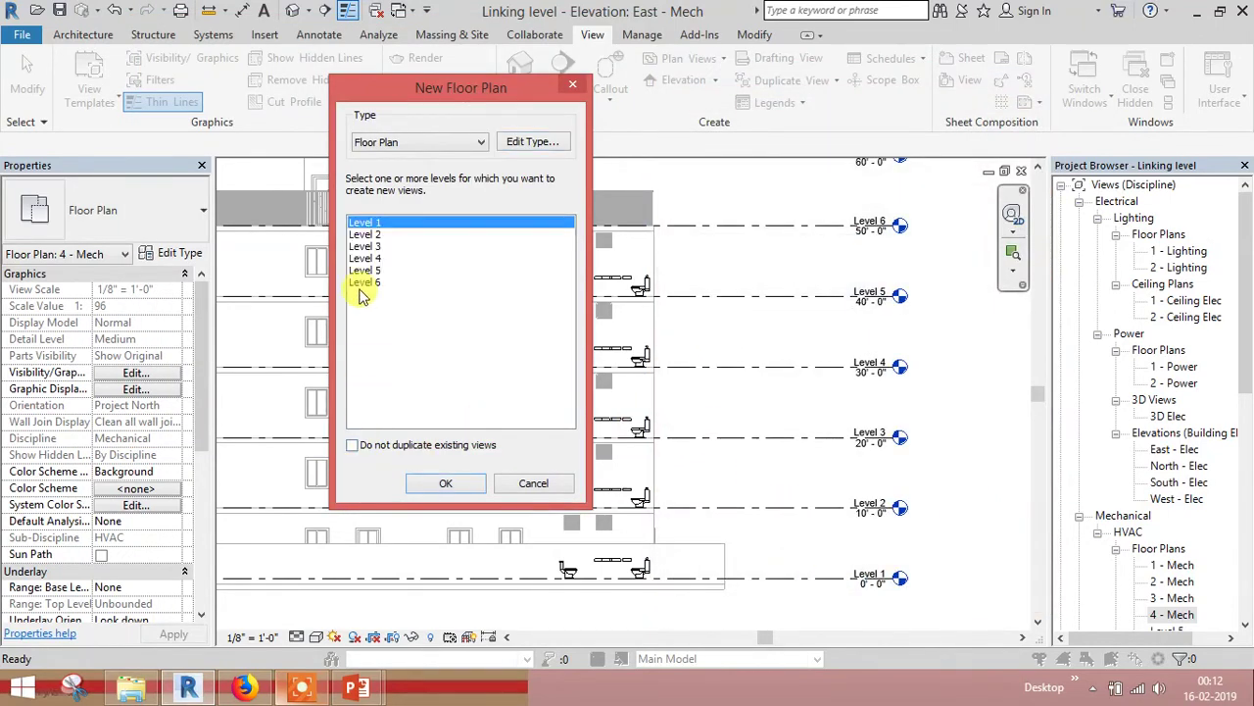
click(378, 246)
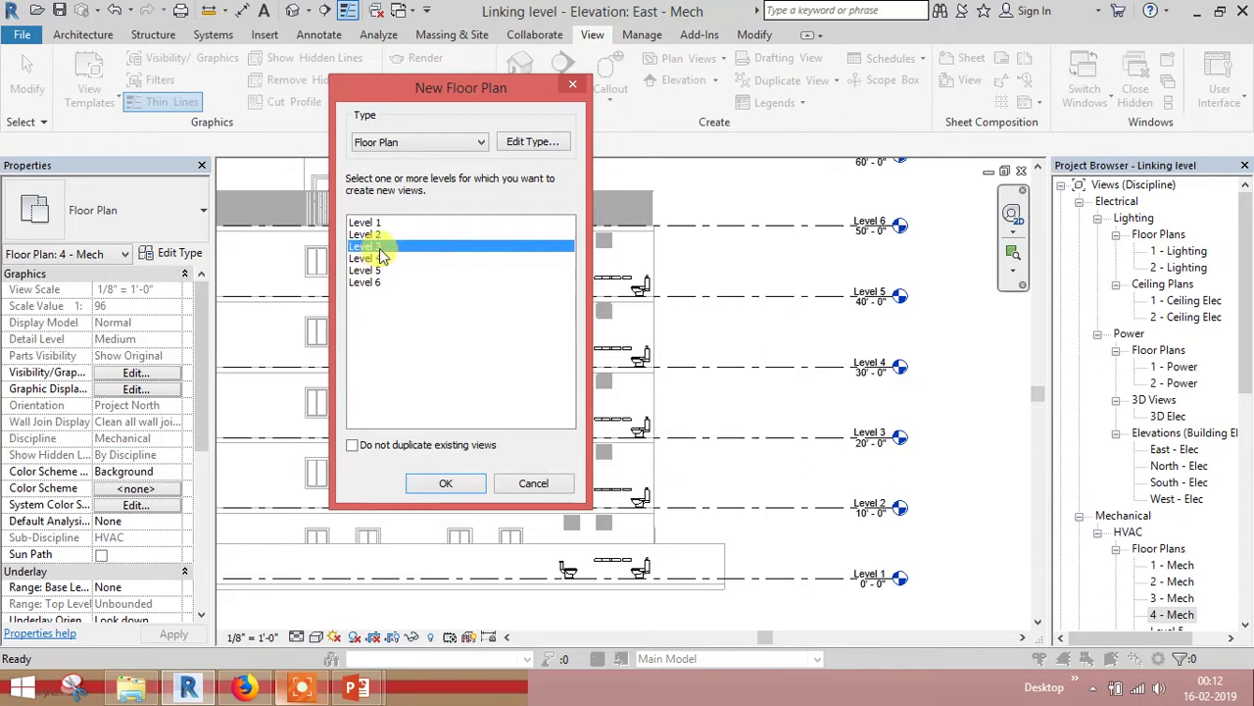
shift+click(378, 259)
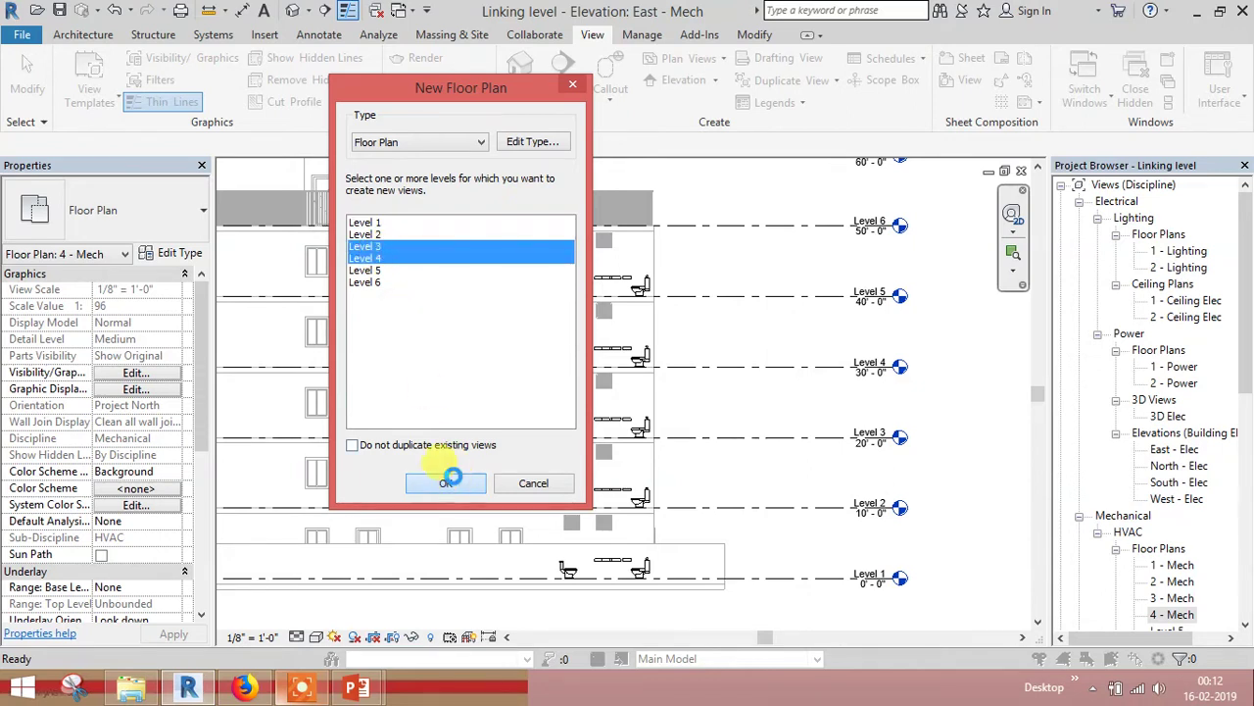
click(445, 482)
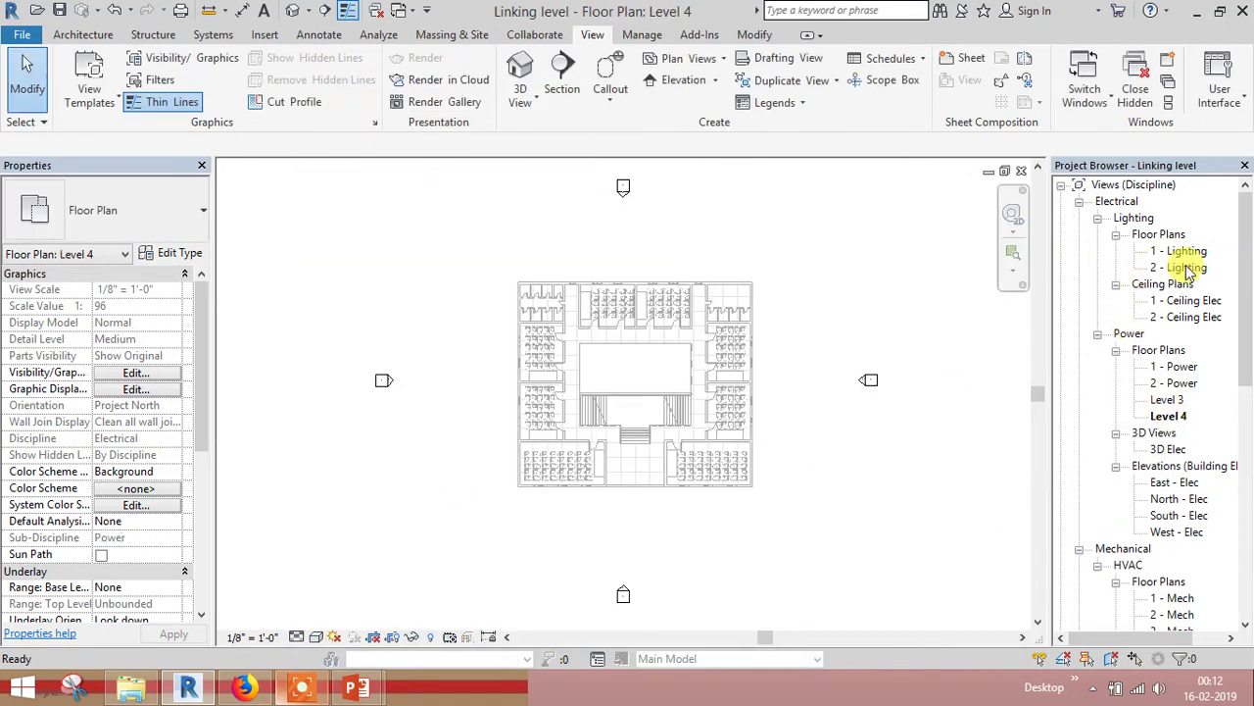
Change the Electrical Plan view template's sub-discipline from Power to Lighting and apply it.
click(721, 63)
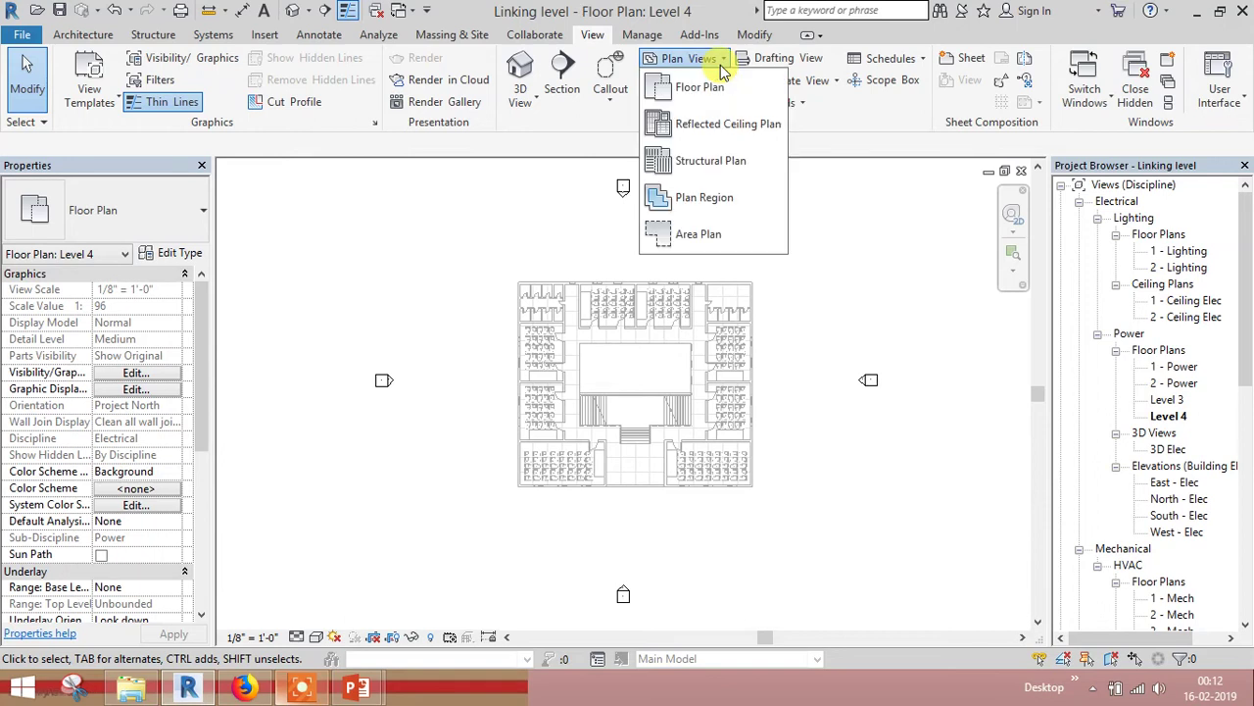
click(714, 88)
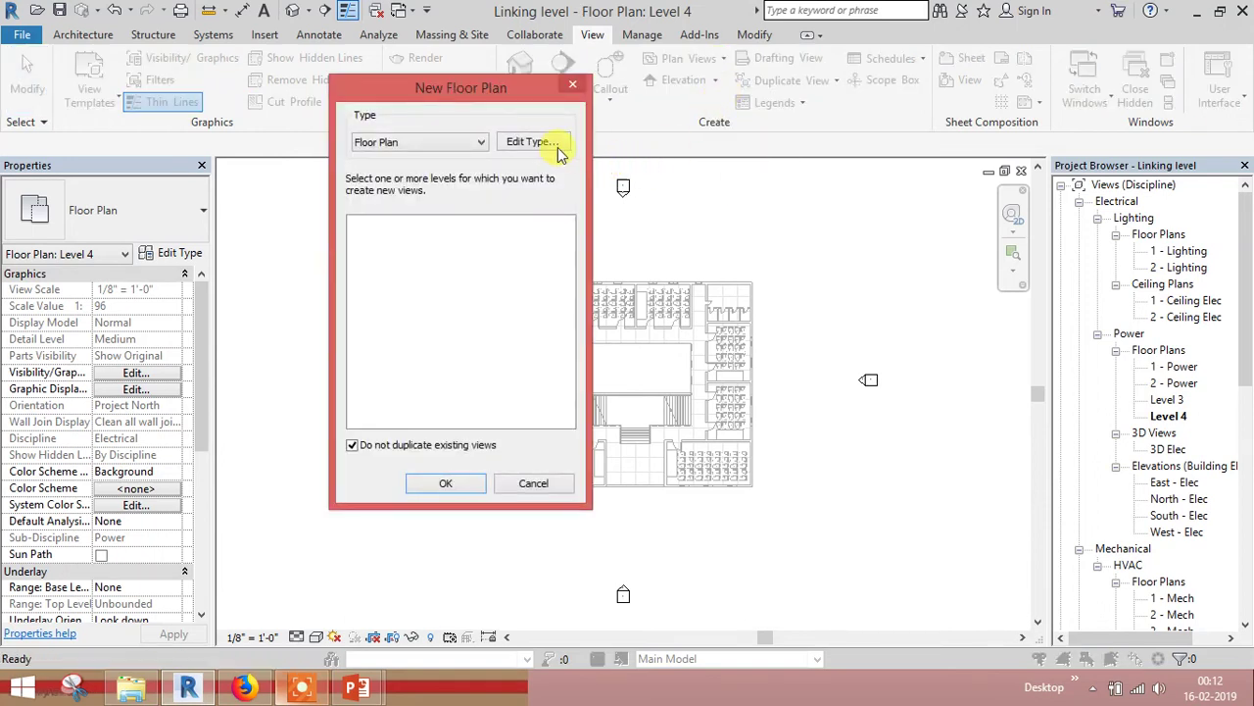
click(532, 143)
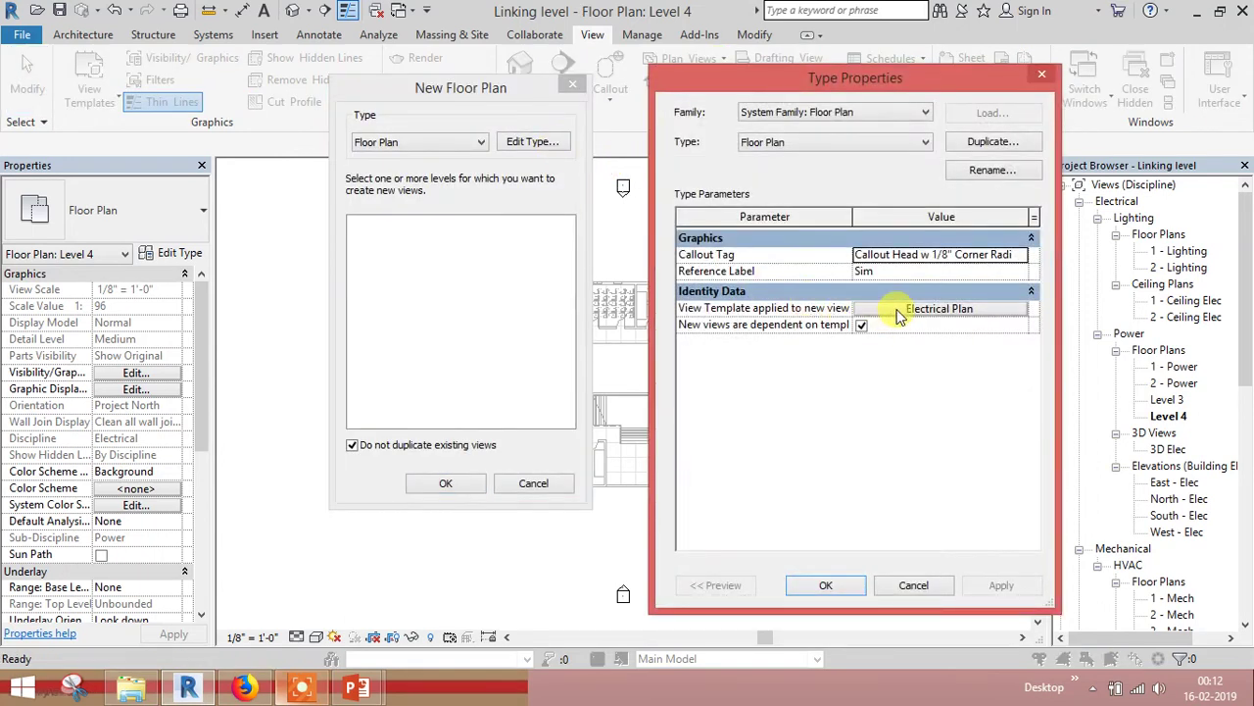
click(896, 313)
drag(691, 250, 702, 378)
click(594, 352)
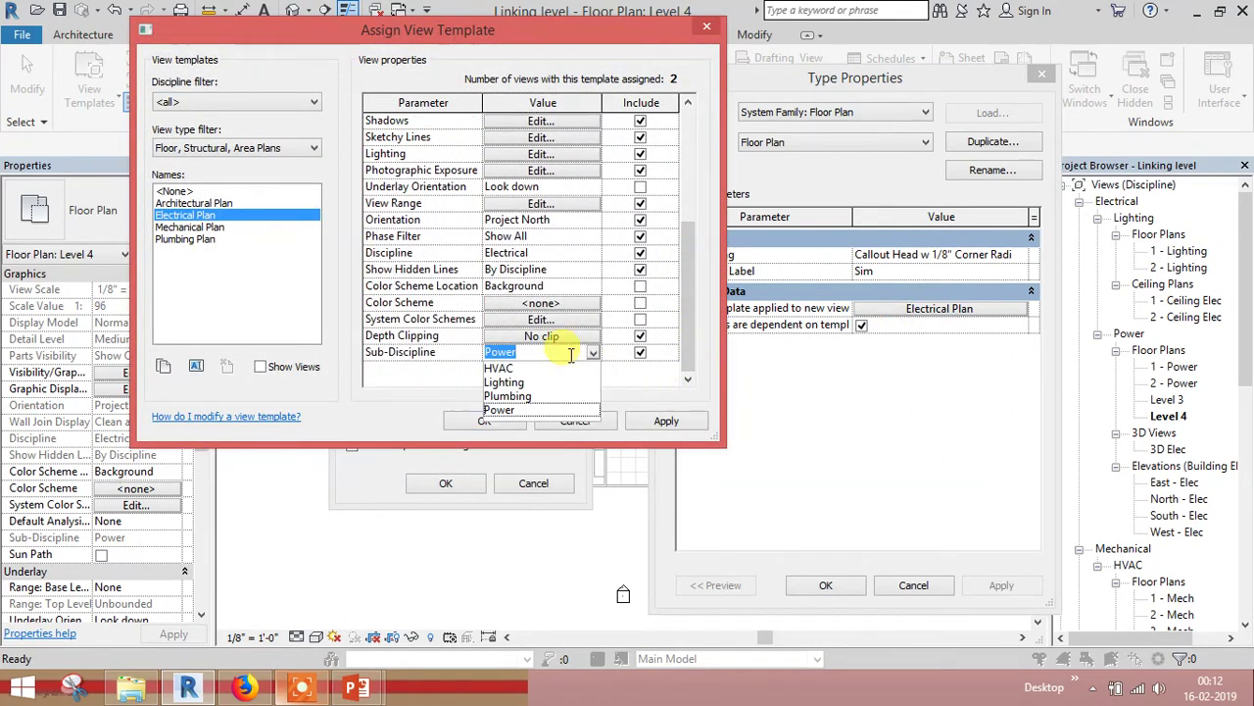
click(518, 383)
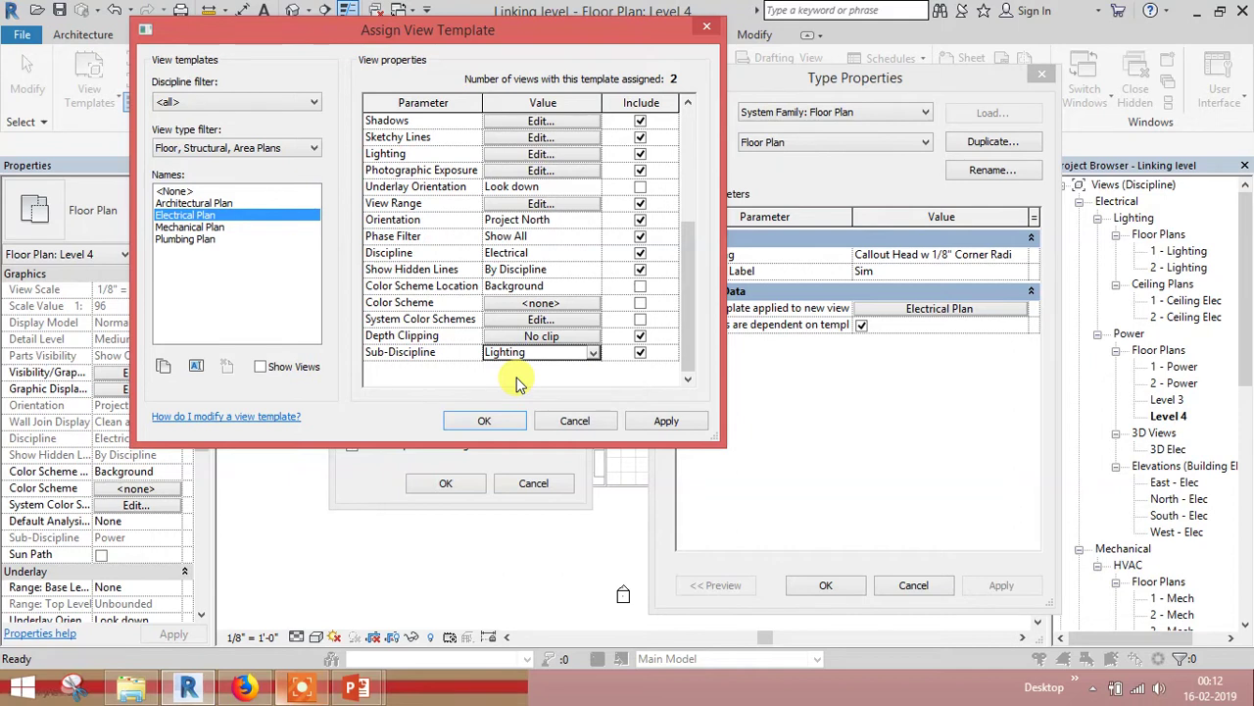
click(661, 423)
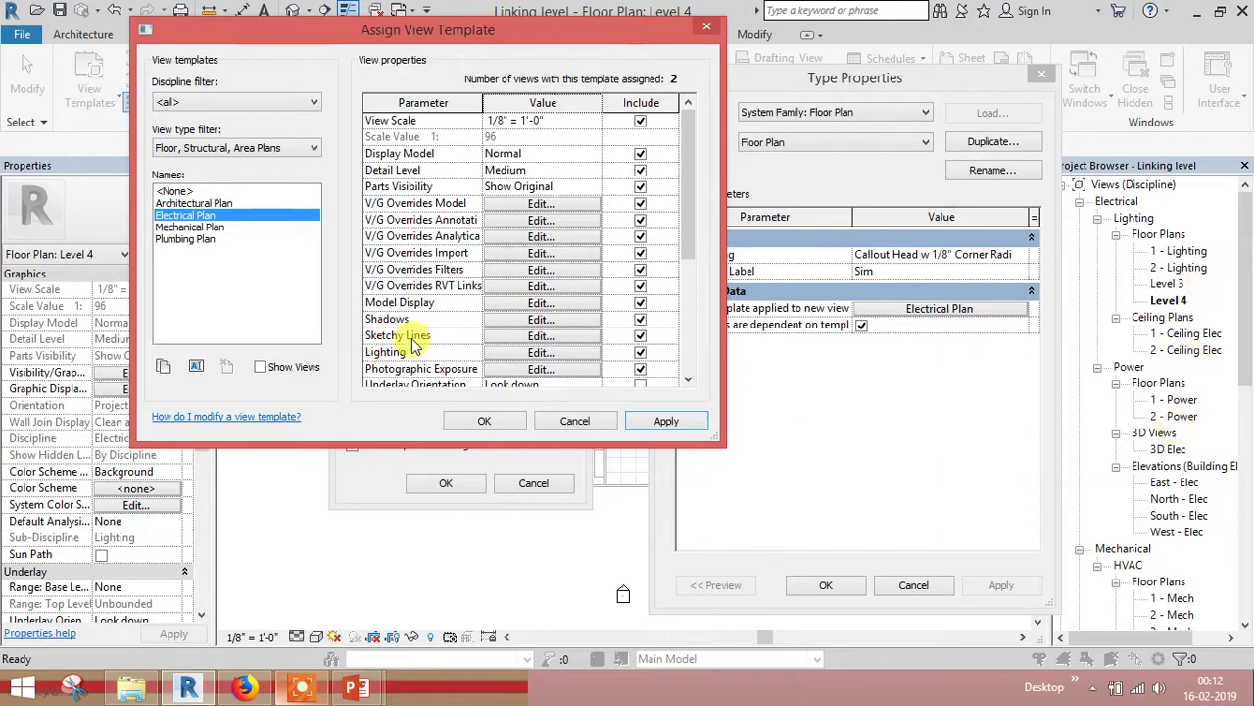
click(480, 419)
click(931, 308)
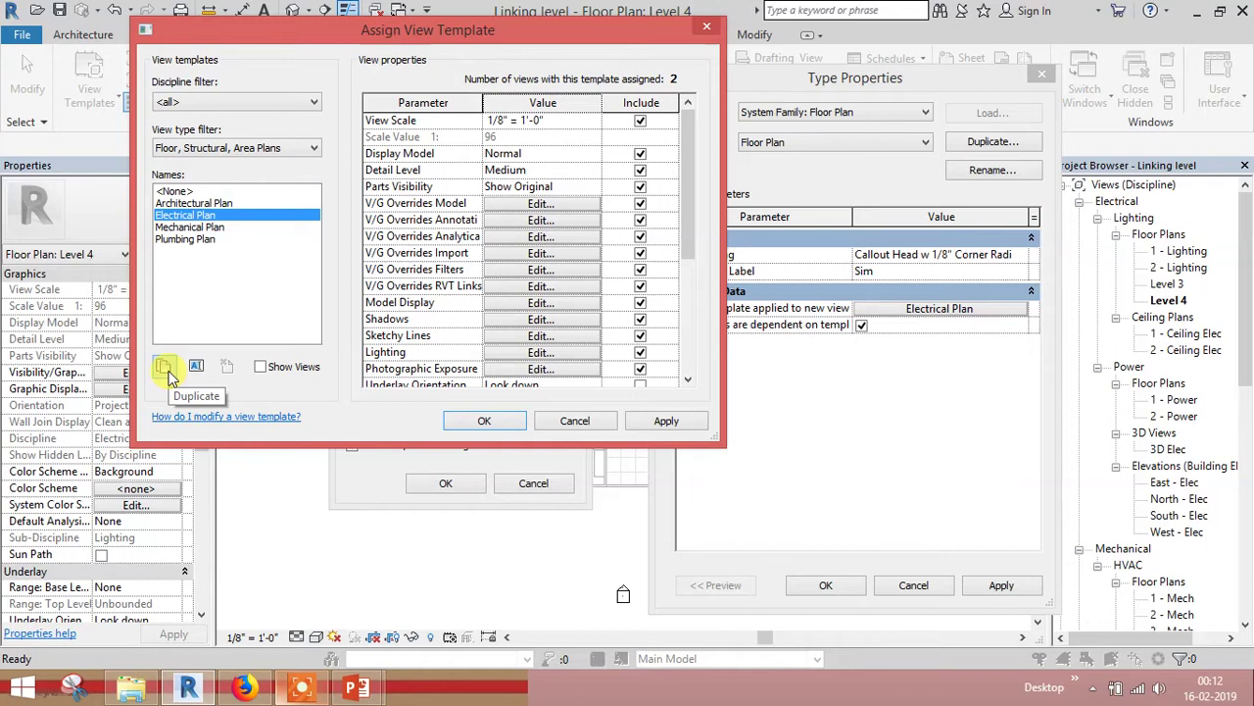
Duplicate Electrical Plan as a new 'Electrical Power' template with sub-discipline Power.
click(162, 367)
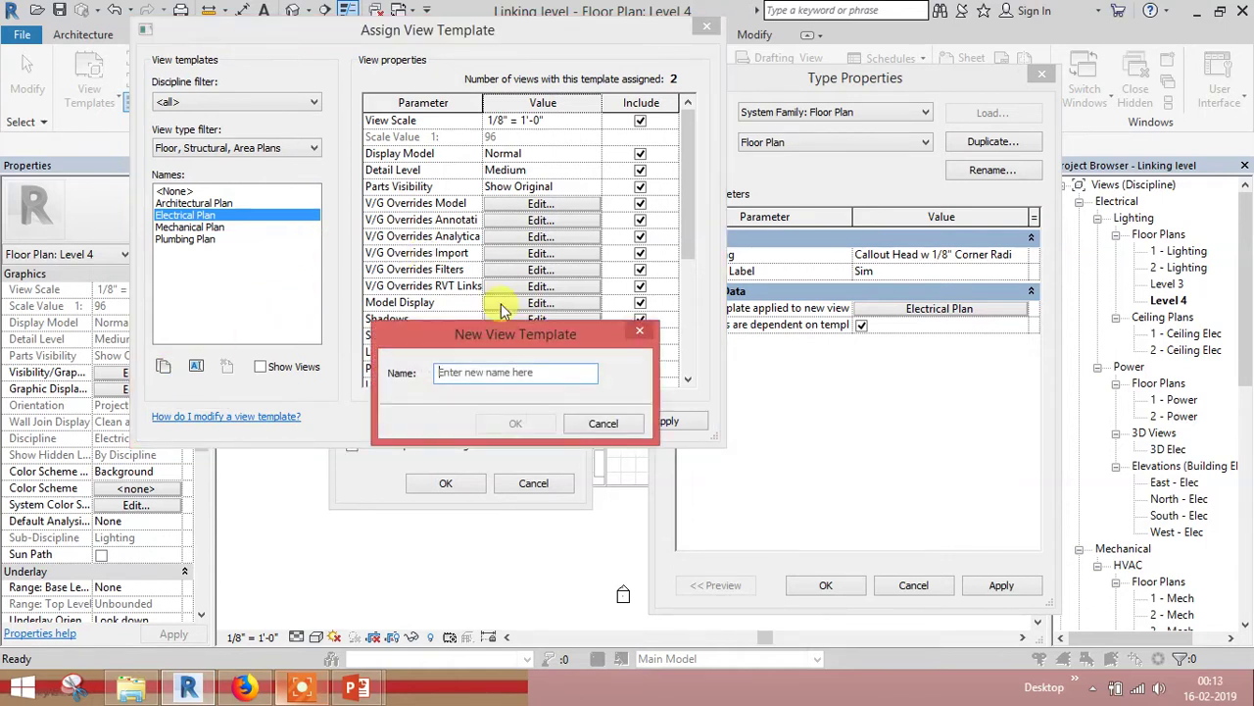
text(Electrical Power)
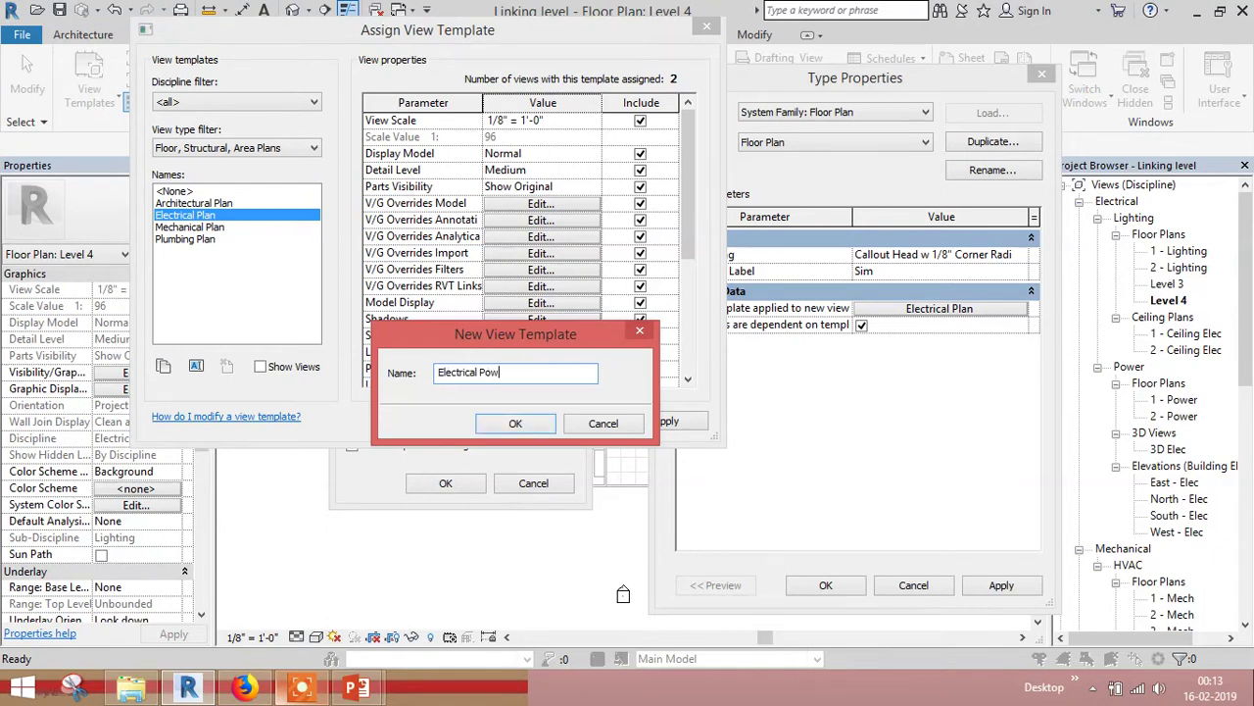
click(502, 432)
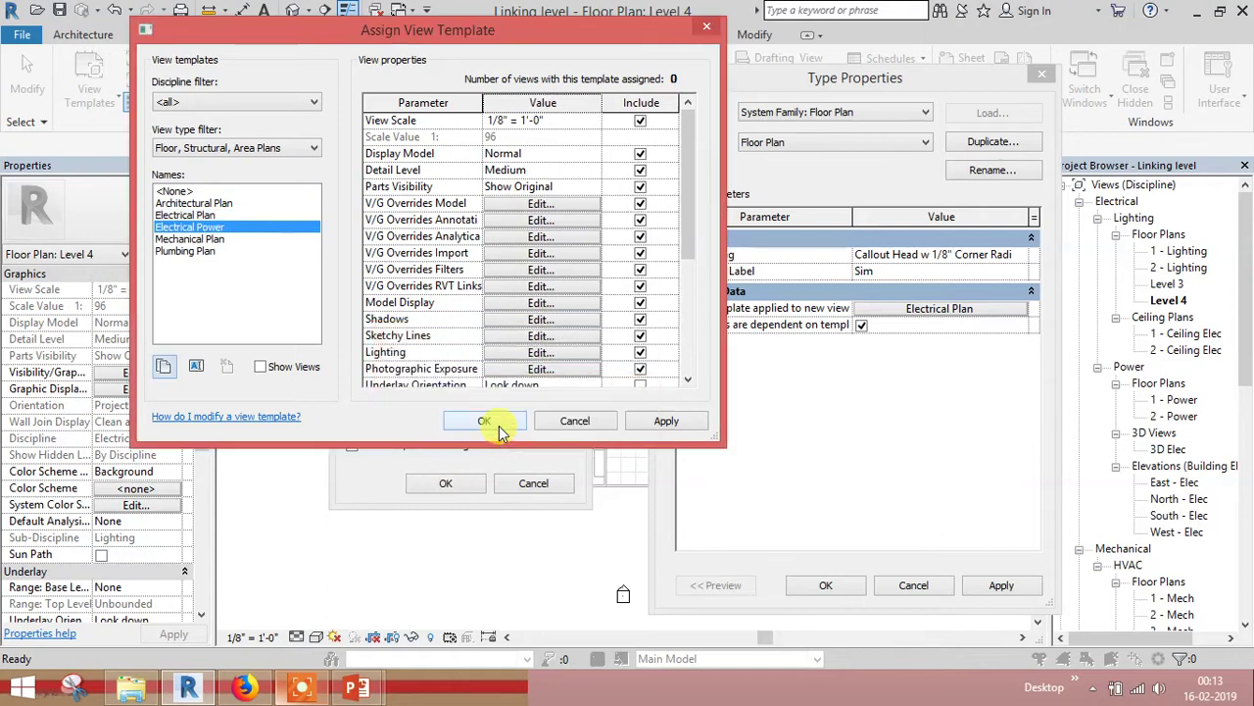
click(690, 256)
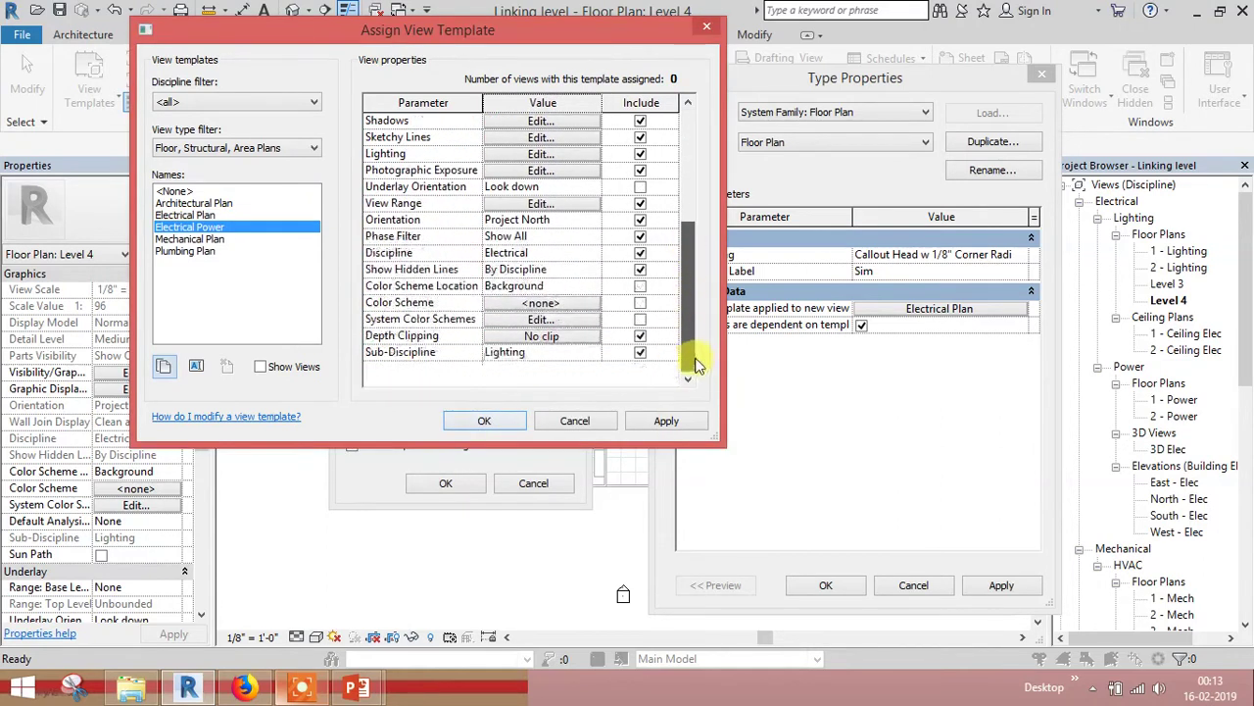
click(597, 355)
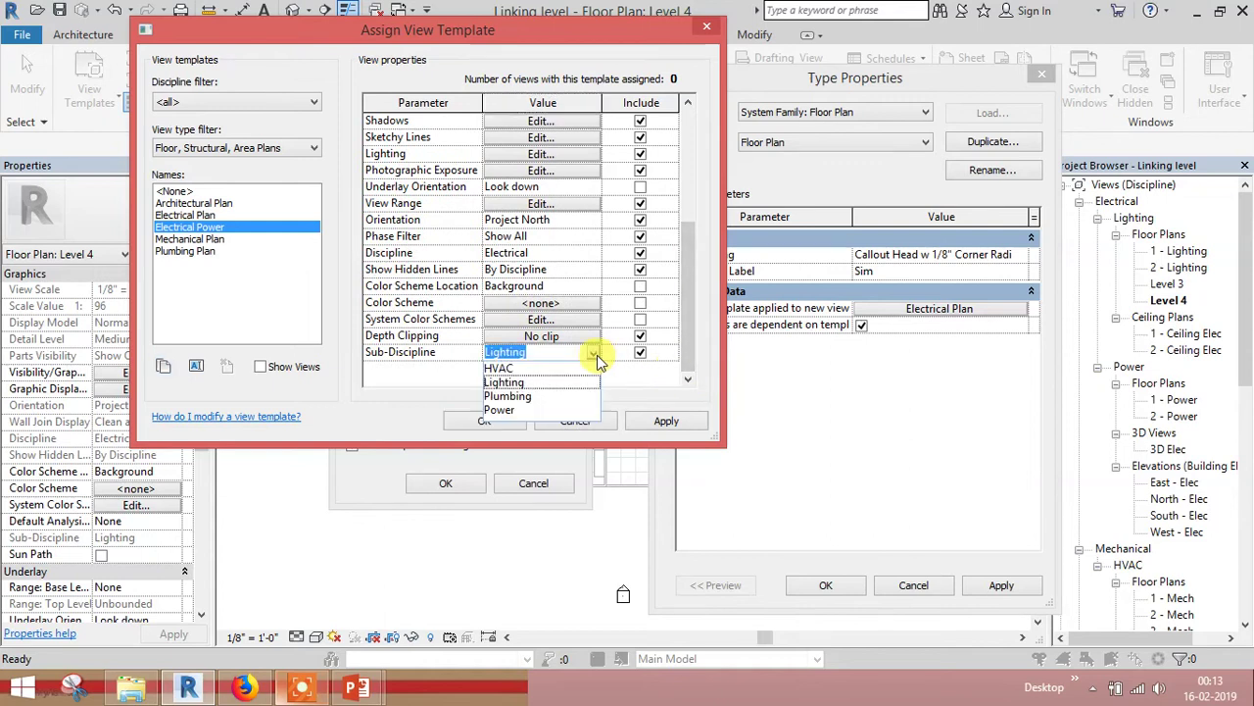
click(505, 410)
click(488, 421)
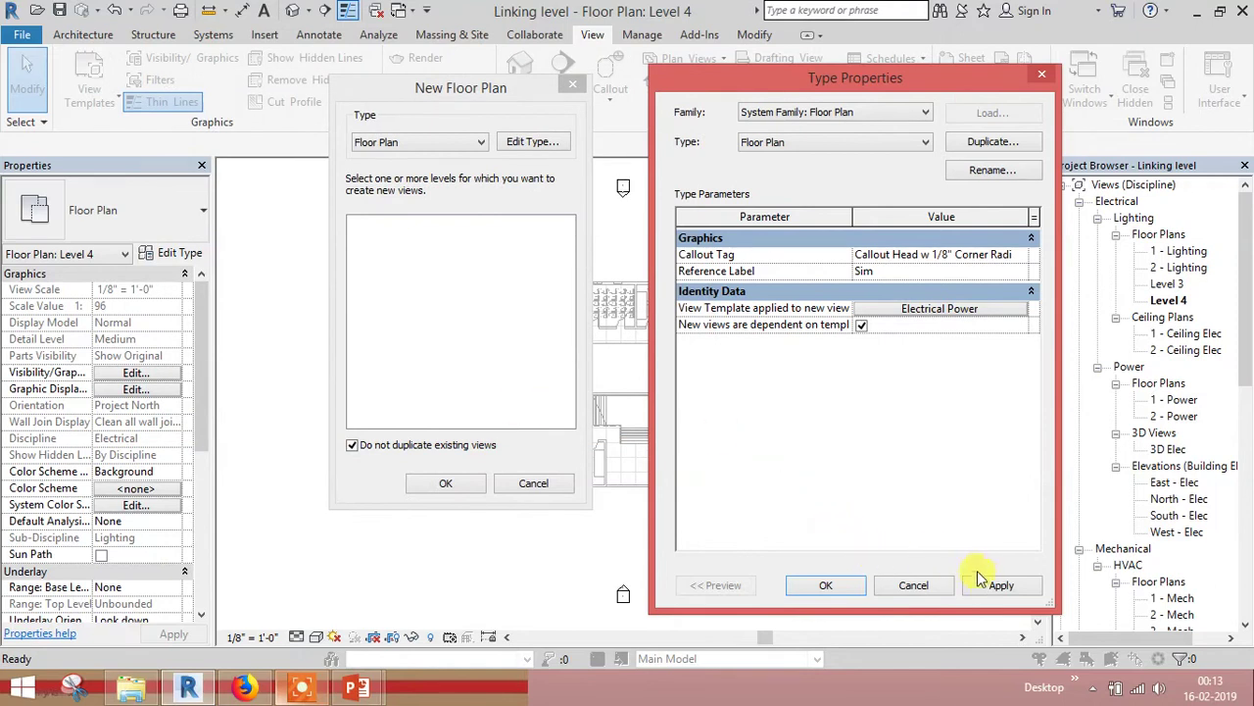
Create Level 3(1) and Level 4(1) floor plans using the Electrical Power template.
click(826, 585)
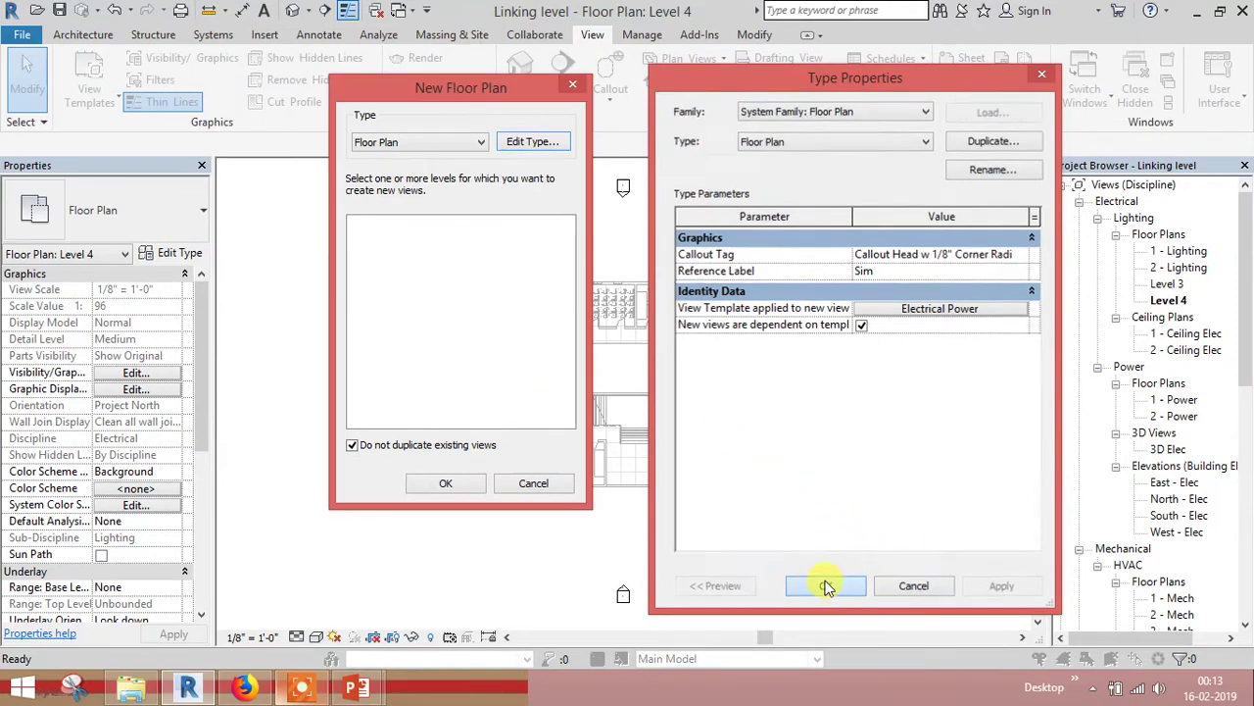
click(396, 452)
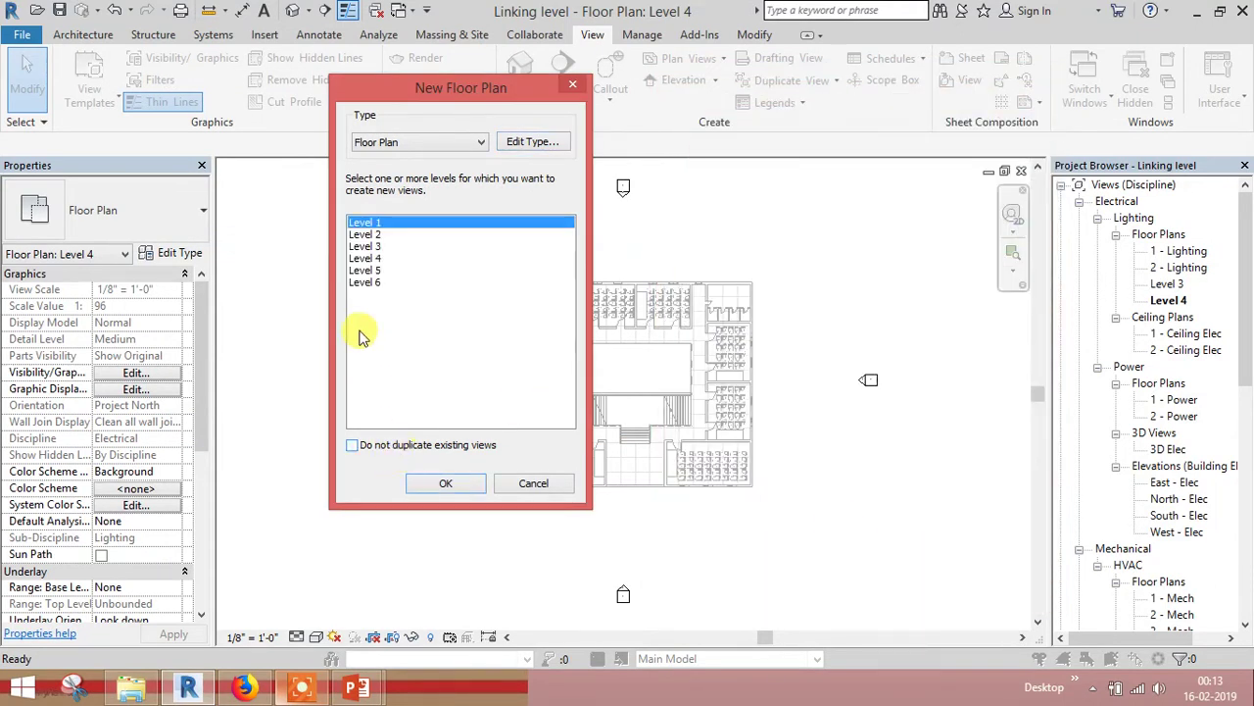
click(377, 251)
ctrl+click(365, 257)
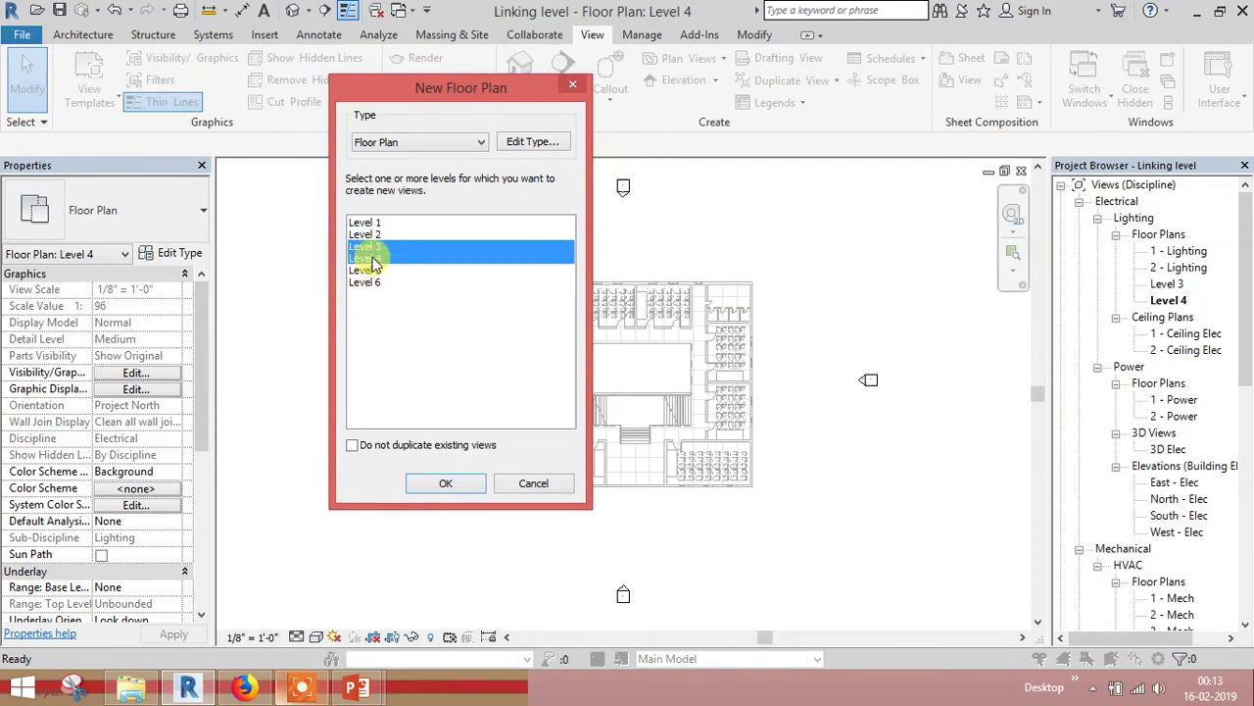
click(461, 483)
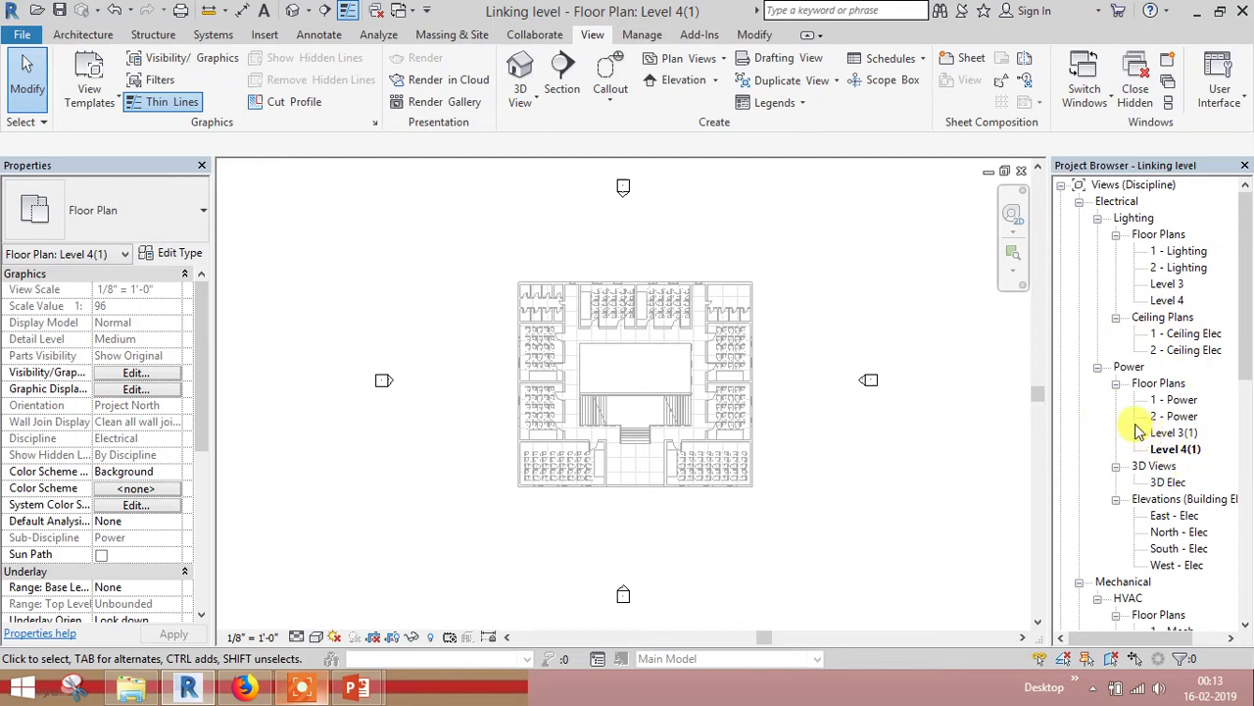
drag(1247, 312, 1240, 517)
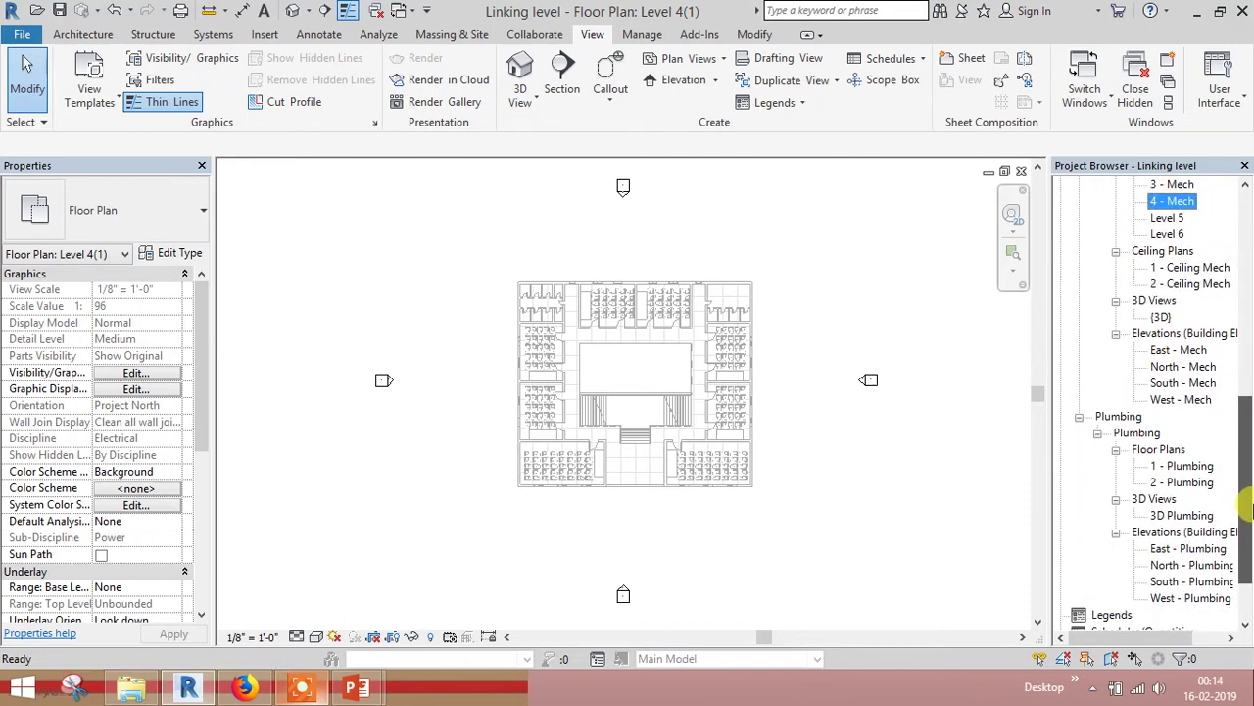
Assign the Plumbing Plan view template to the Floor Plan type for new views.
click(723, 58)
click(709, 89)
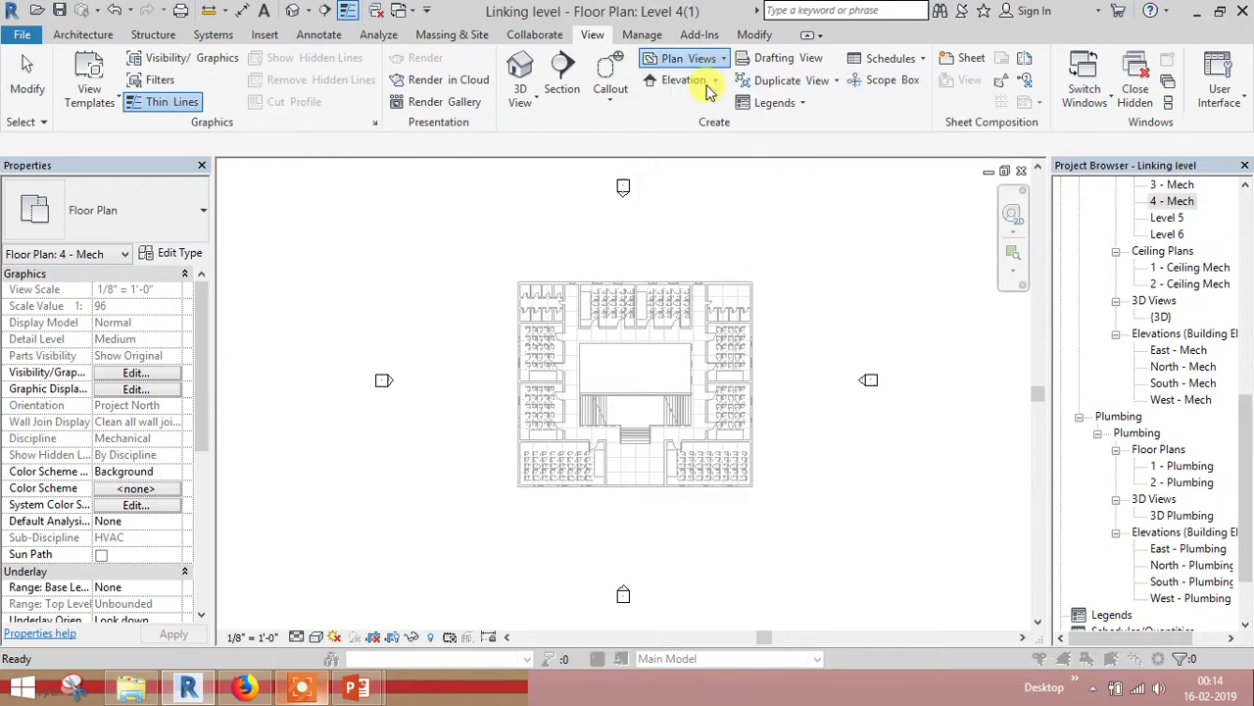
click(534, 142)
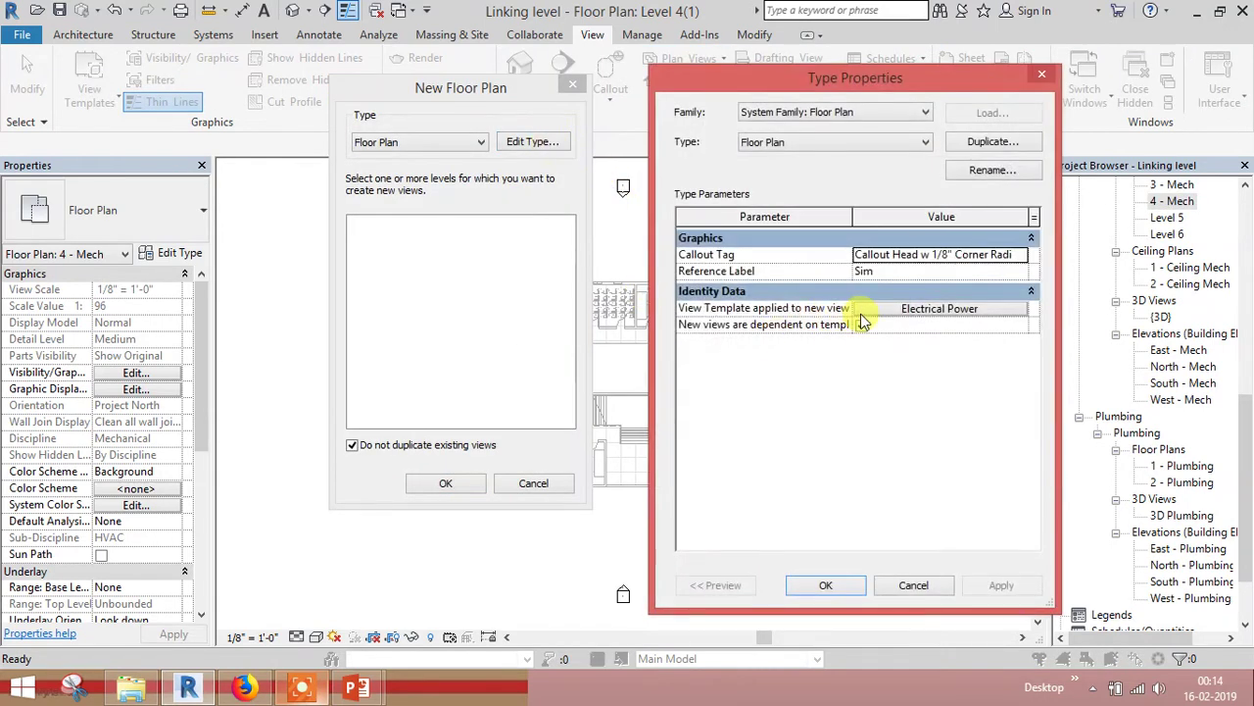
click(906, 310)
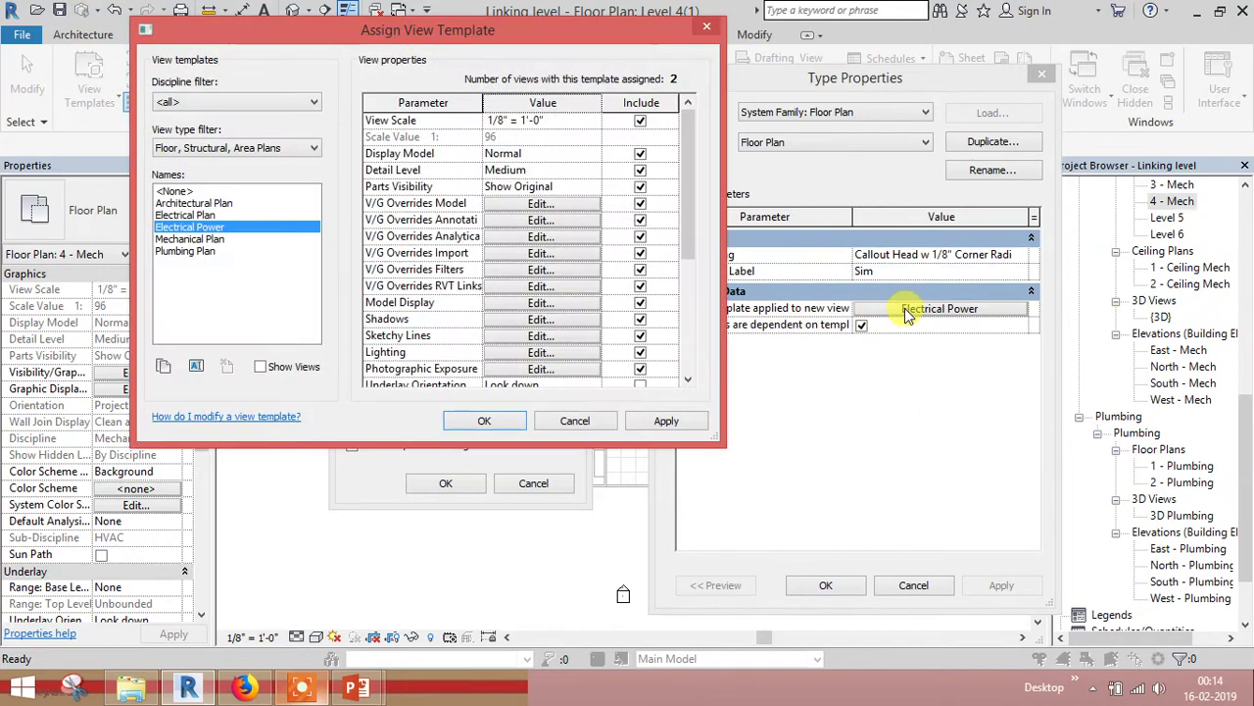
click(201, 251)
click(468, 421)
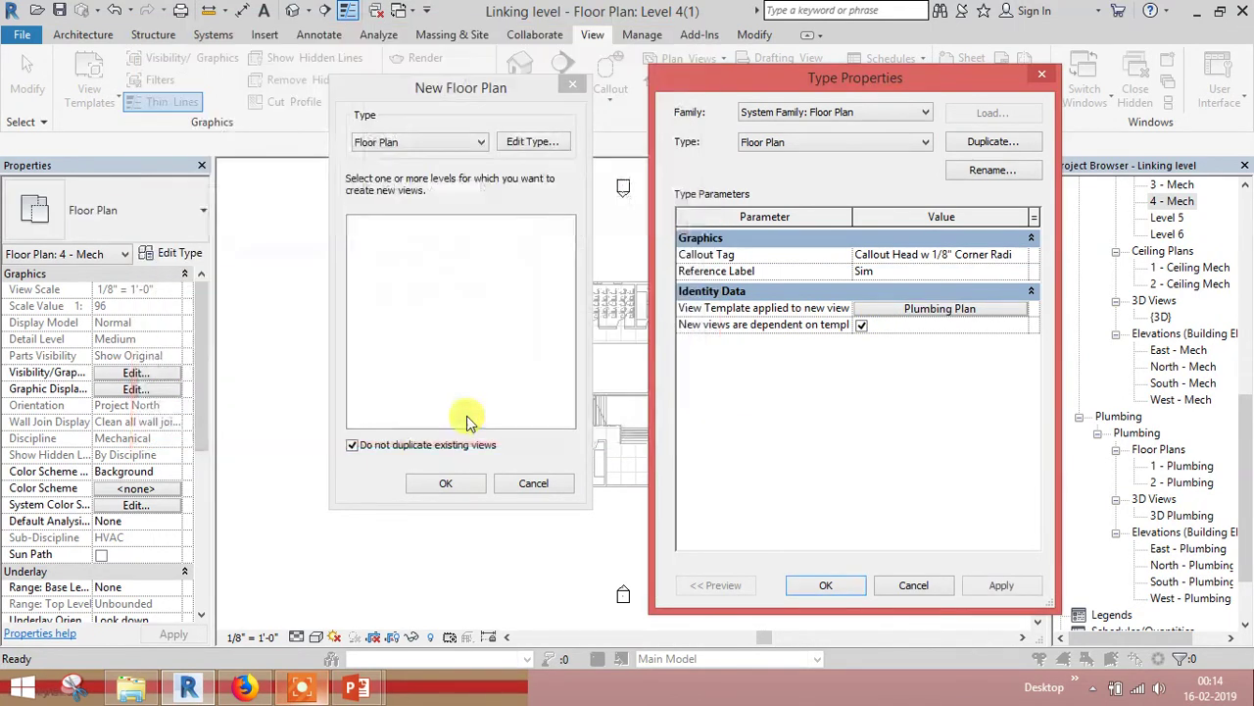
click(826, 584)
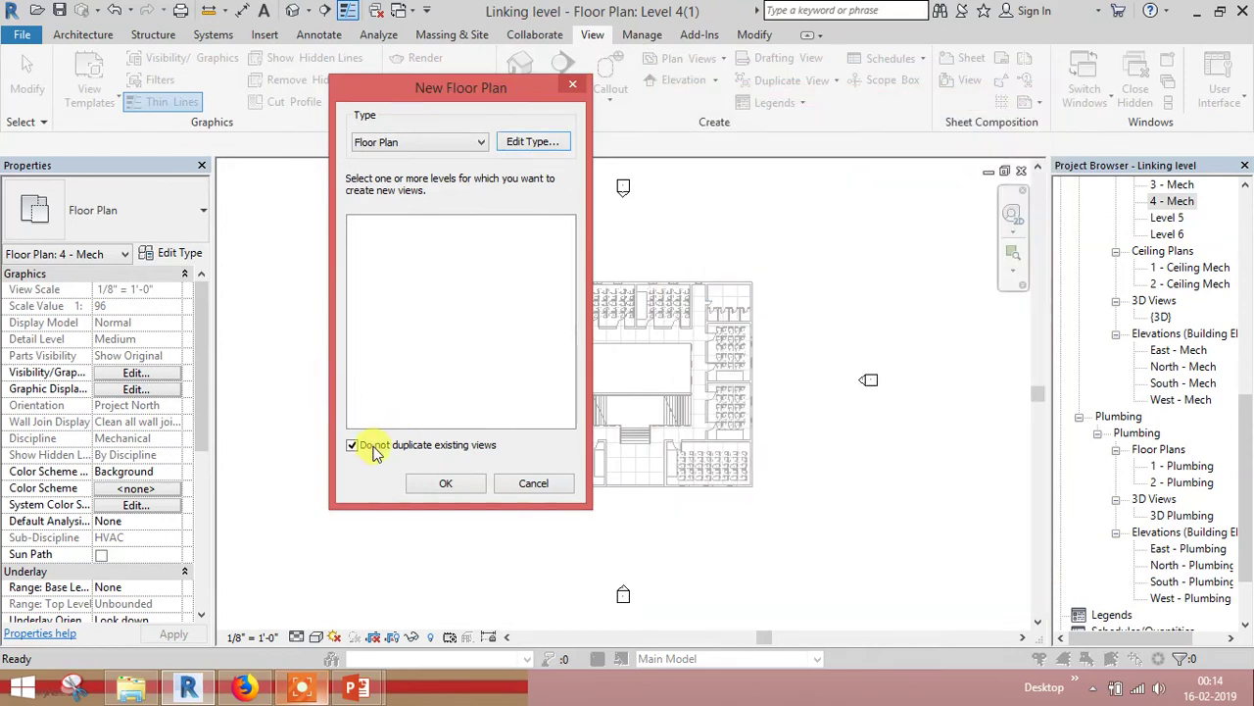
Create new Level 3 and Level 4 floor plans, allowing duplicates of existing views.
click(355, 445)
click(365, 246)
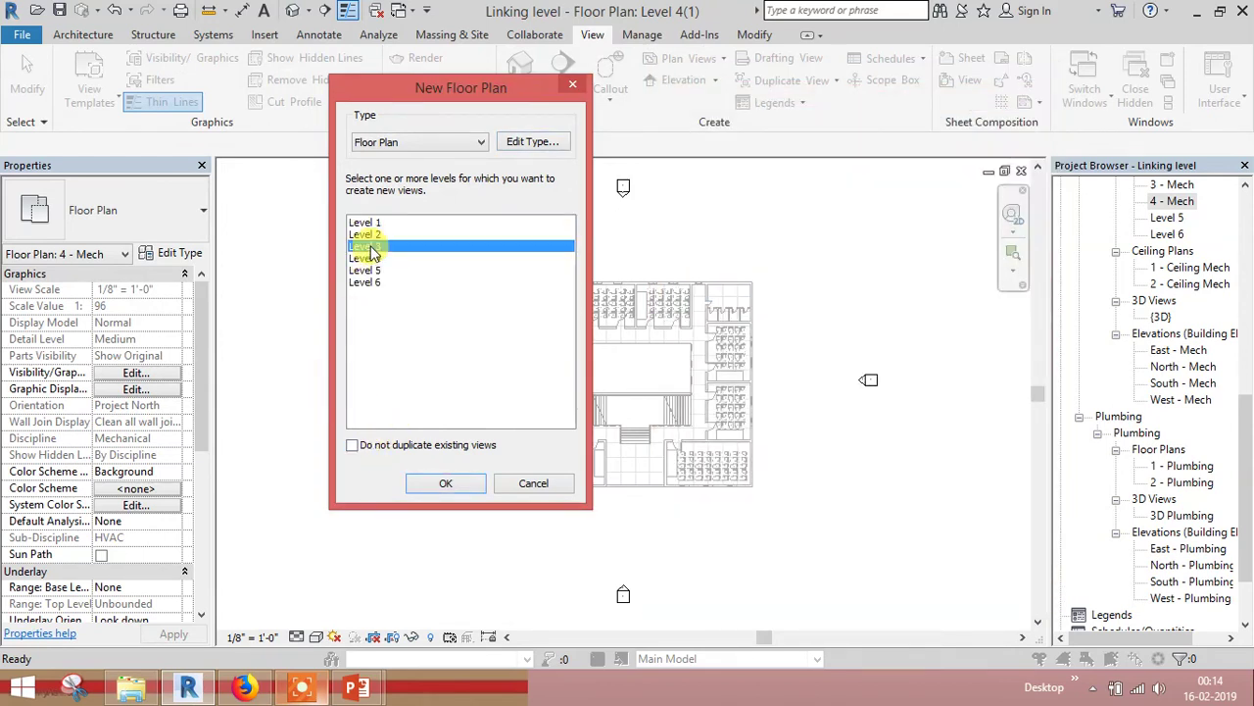
shift+click(366, 259)
click(445, 483)
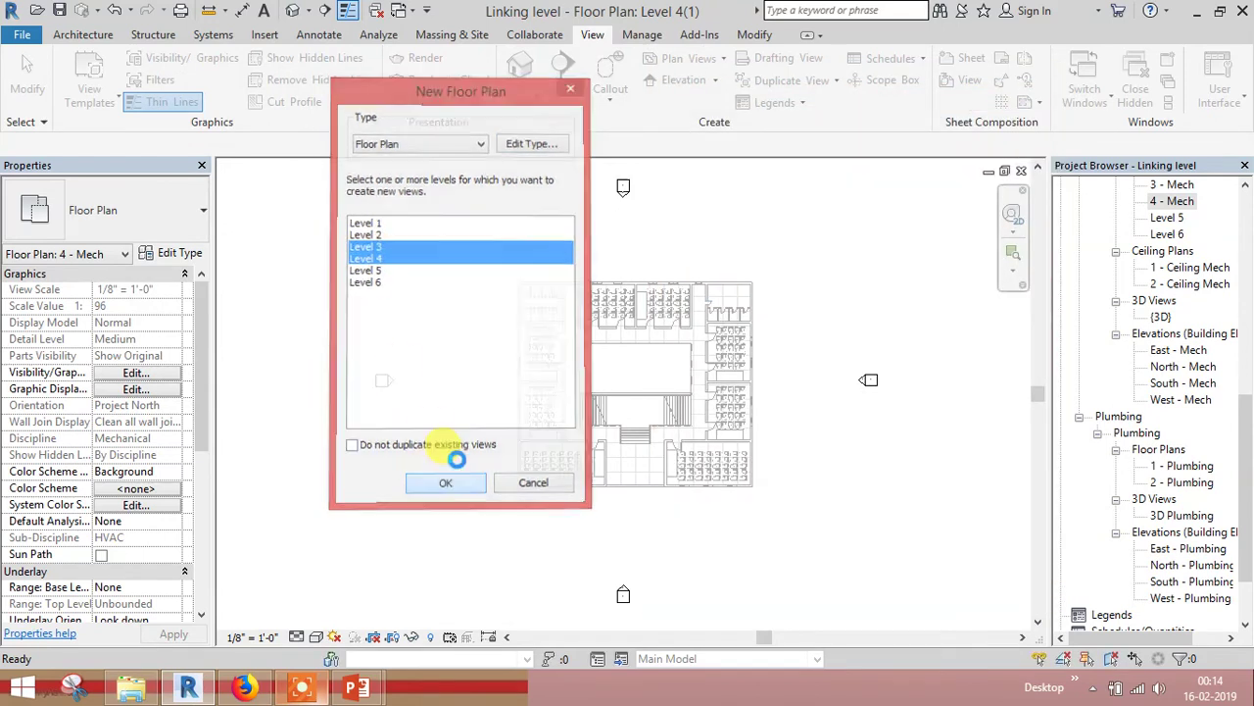
mouse_move(1251, 453)
mouse_down()
mouse_move(1250, 525)
mouse_move(1251, 260)
mouse_move(1251, 377)
mouse_up()
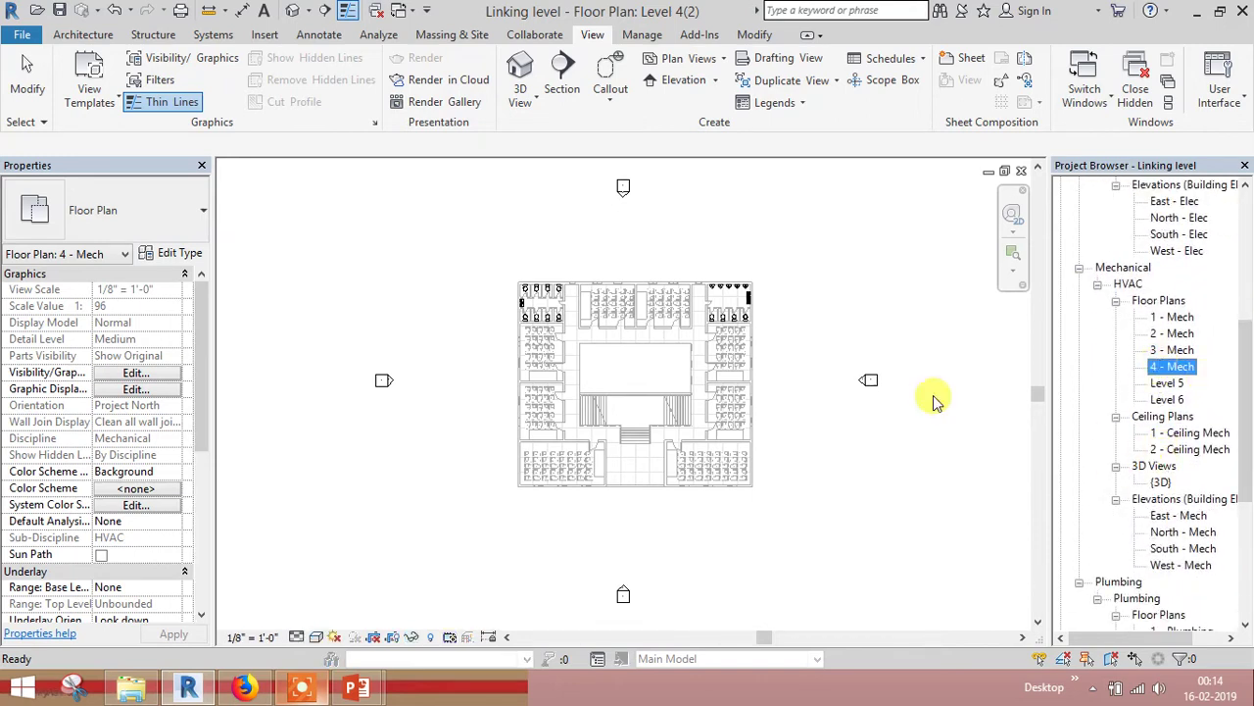
Create a Level 3 reflected ceiling plan.
click(724, 59)
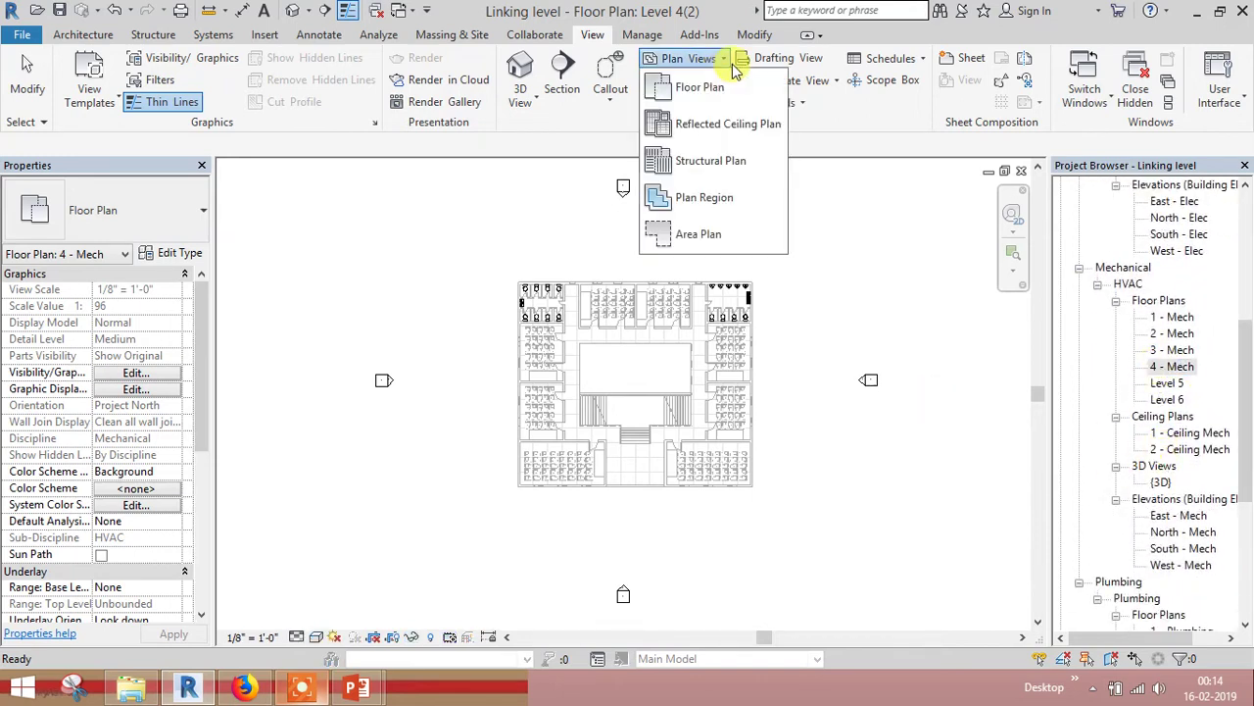
click(722, 134)
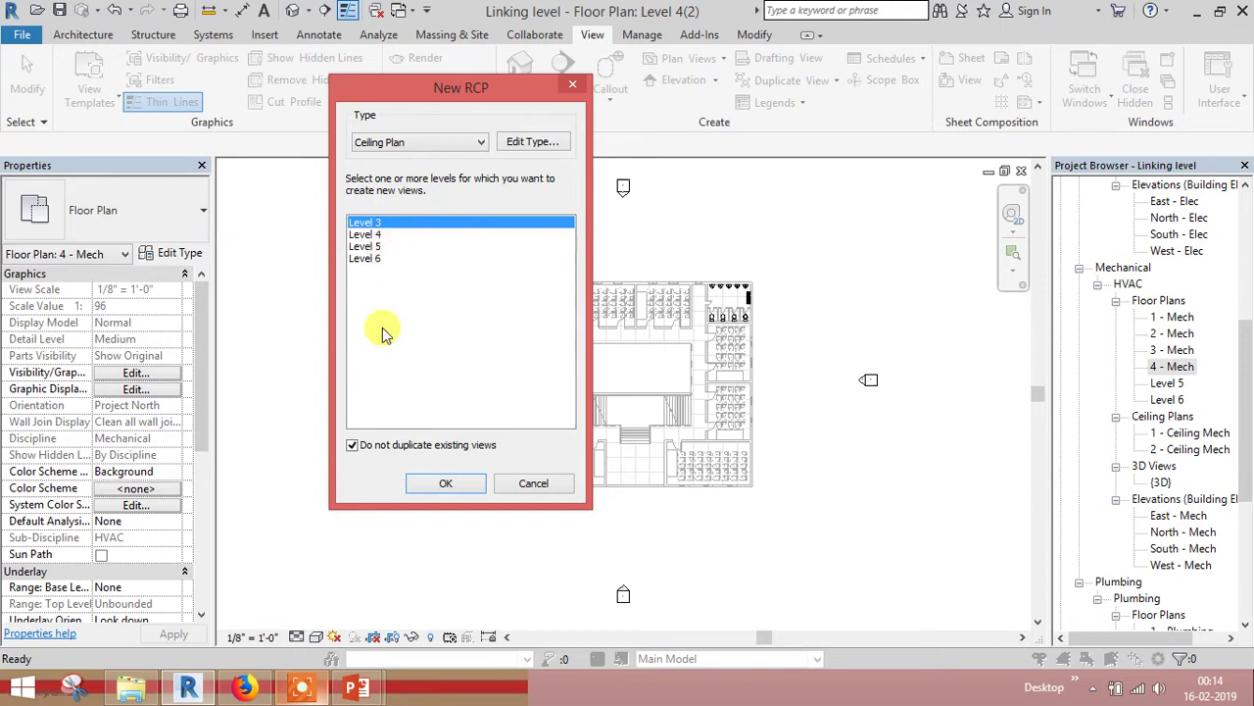
click(443, 484)
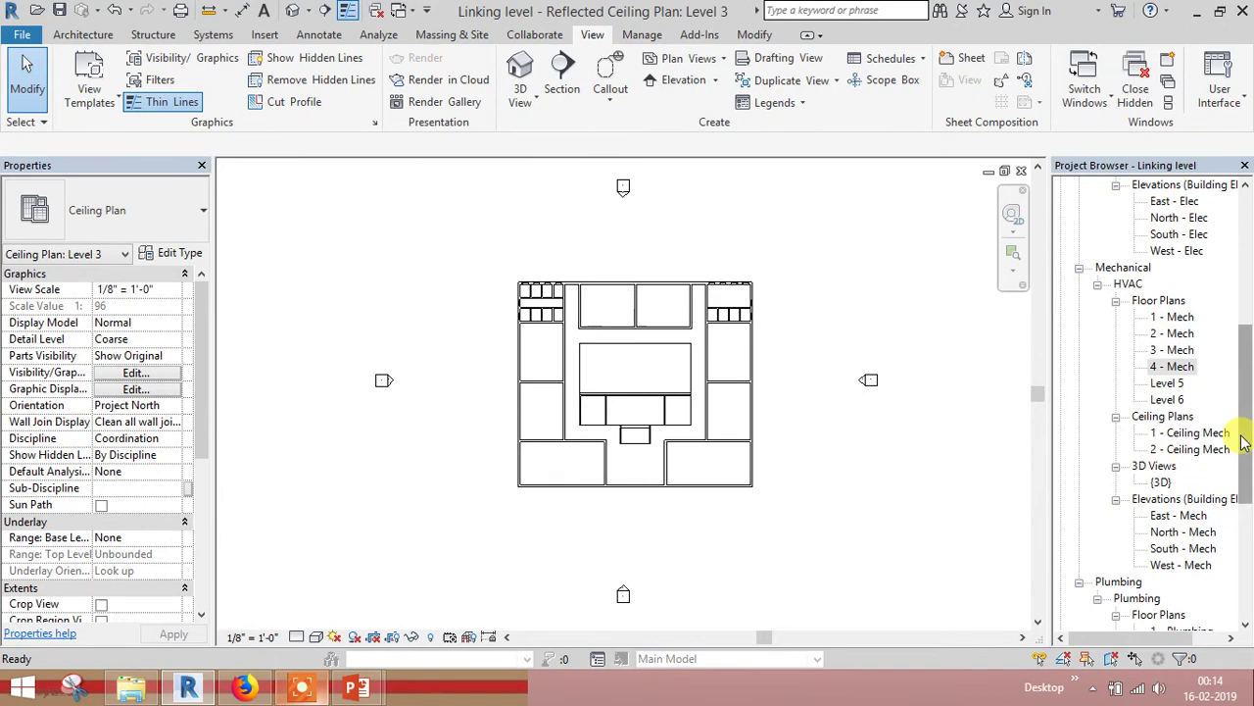
Delete the misplaced Level 3 ceiling plan from the Coordination group in the Project Browser.
drag(1245, 442, 1246, 279)
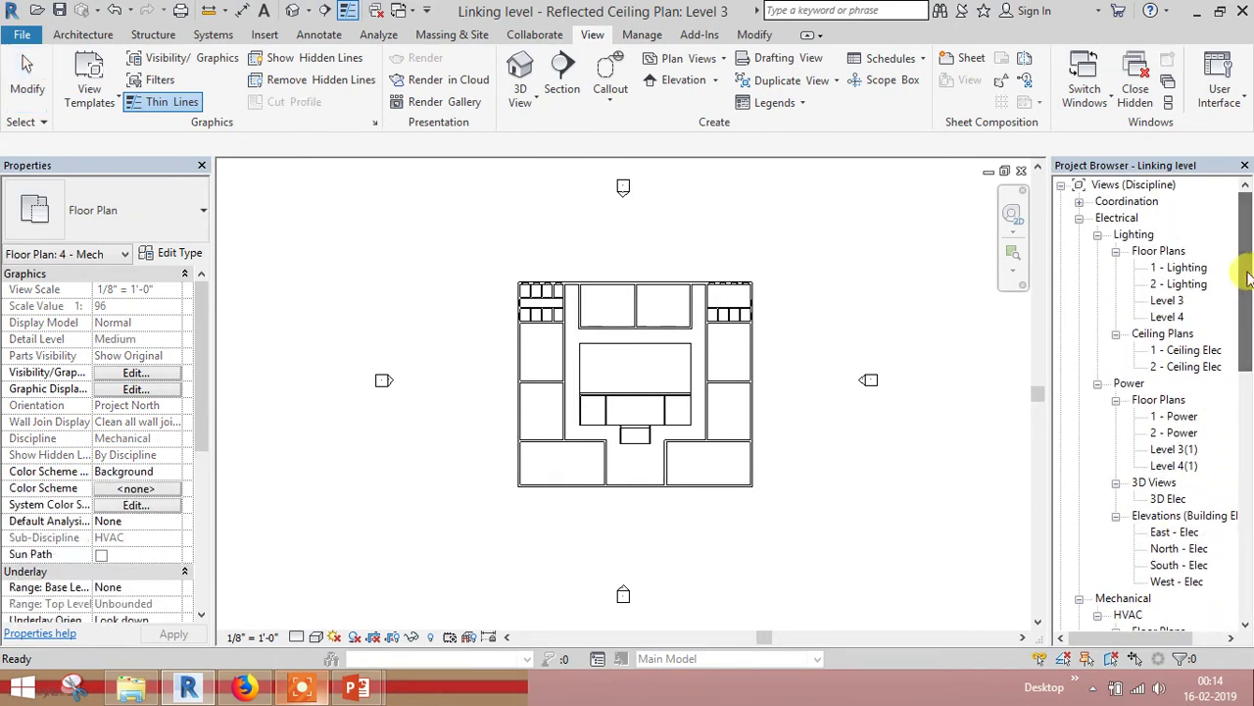
click(1079, 201)
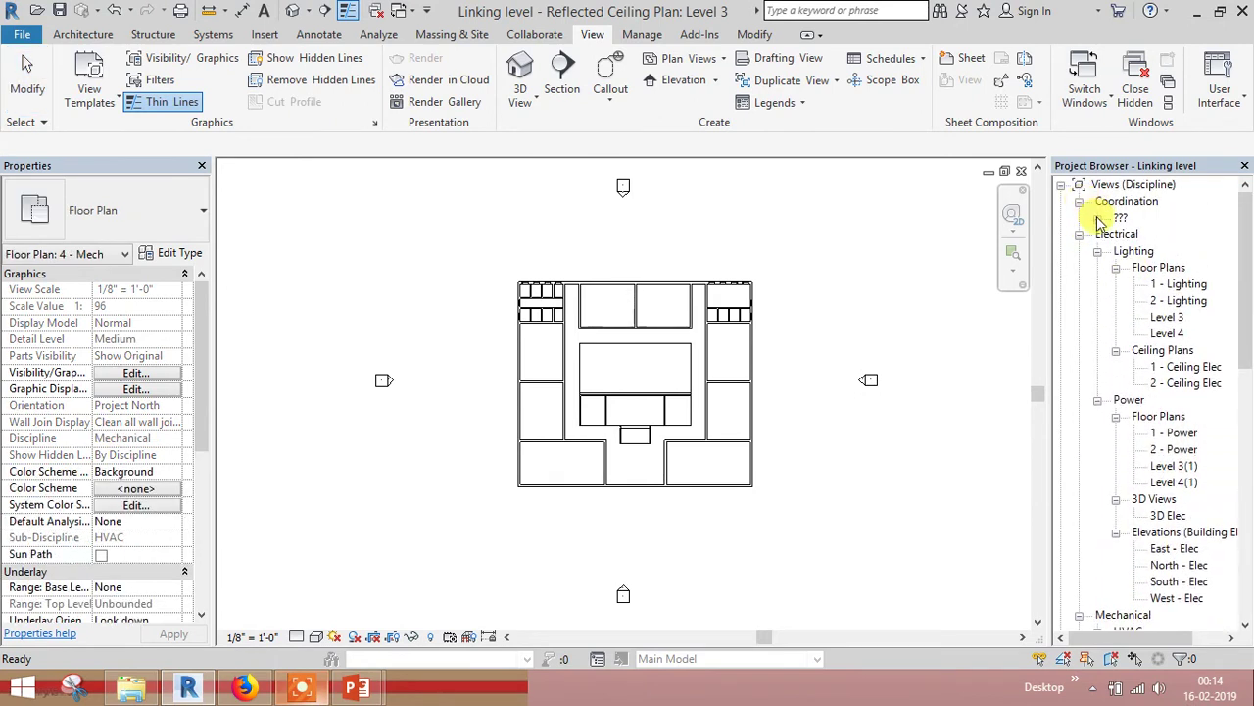
click(1097, 218)
click(1116, 236)
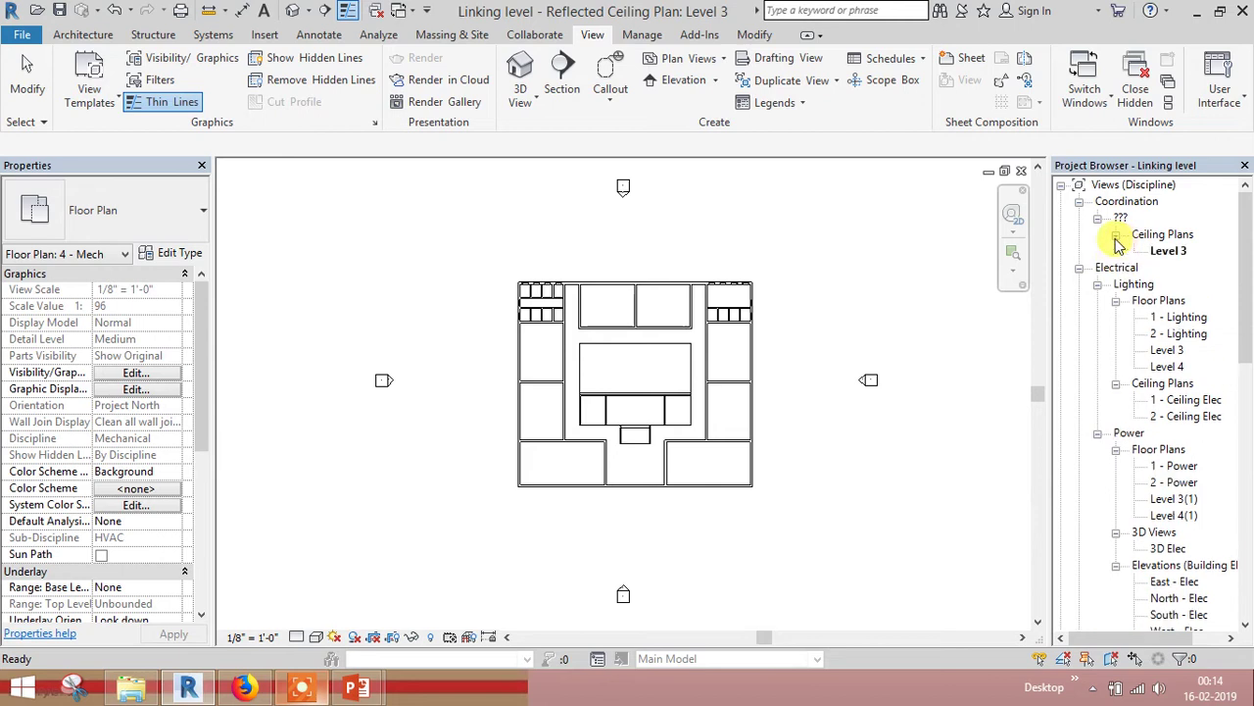
right_click(1169, 252)
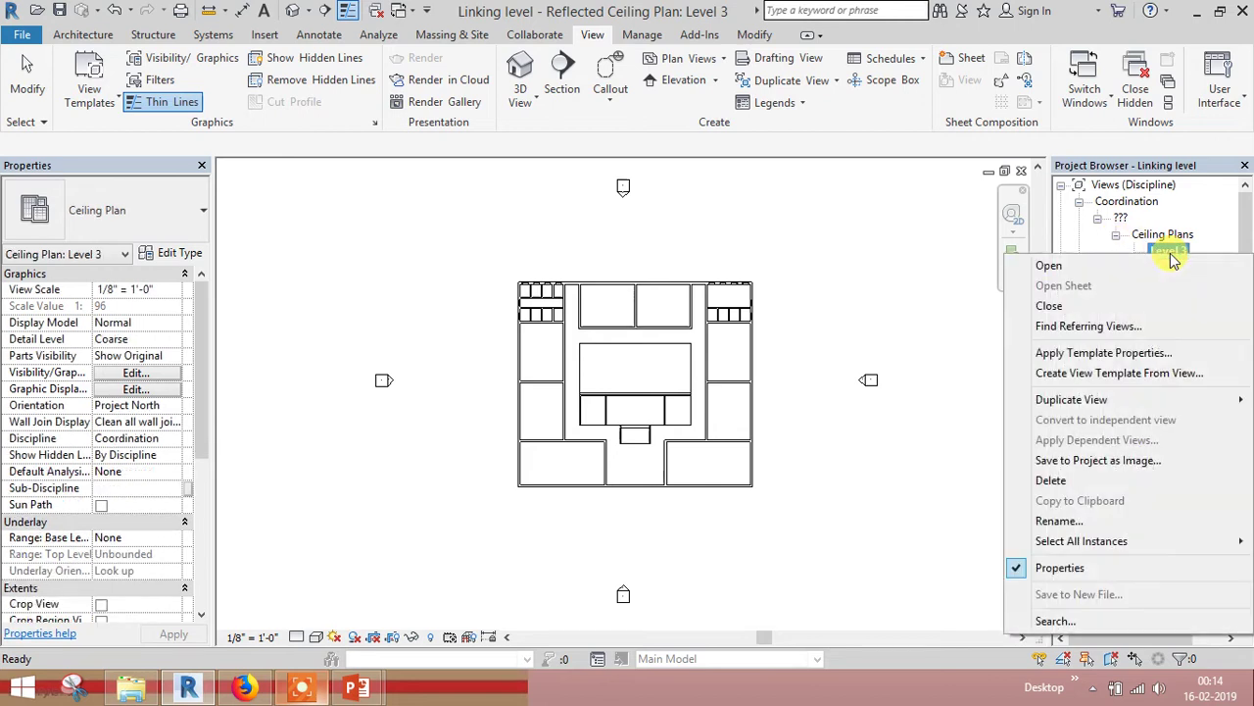
click(1097, 479)
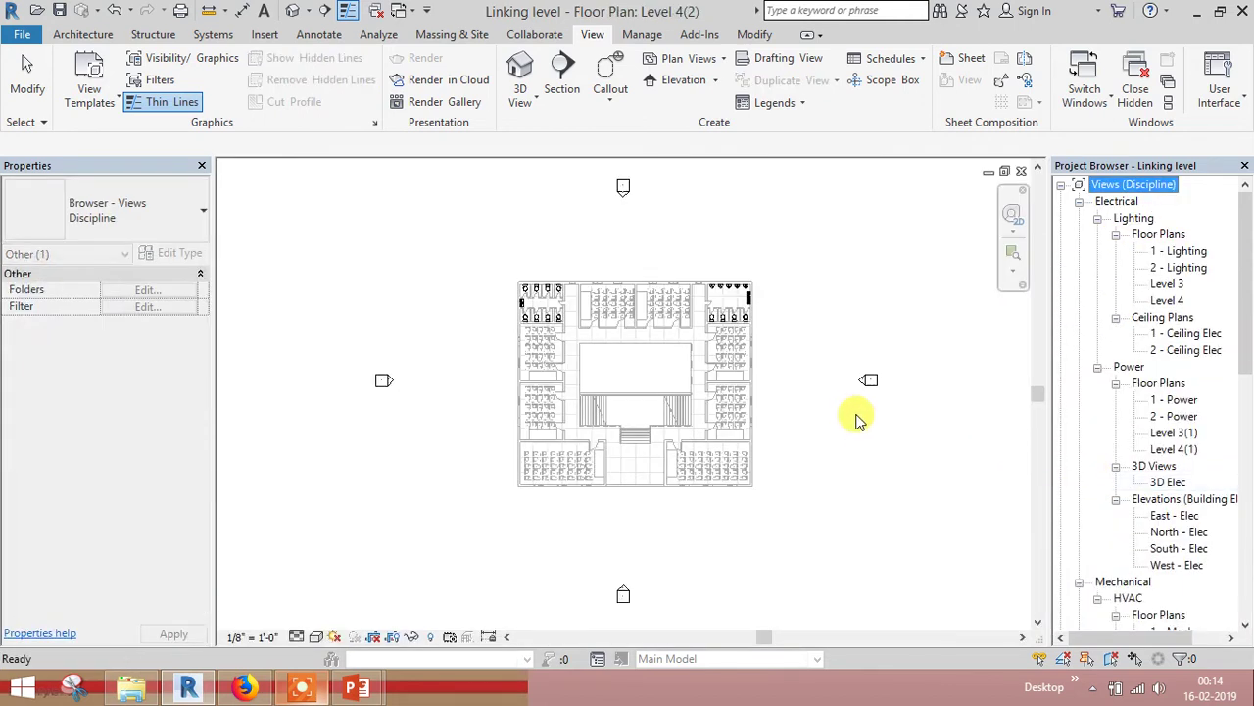
Create a fresh Level 3 reflected ceiling plan after checking the Ceiling Plan type properties.
scroll(1230, 285, down, 1)
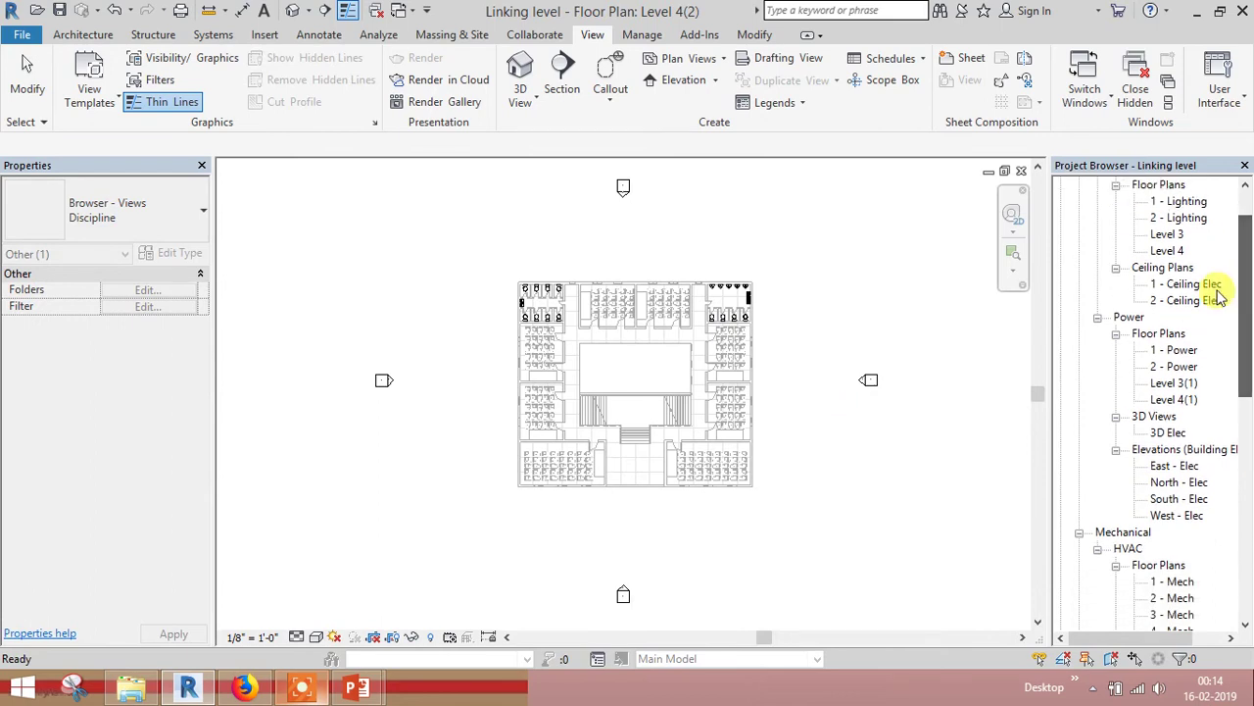
click(721, 58)
click(725, 123)
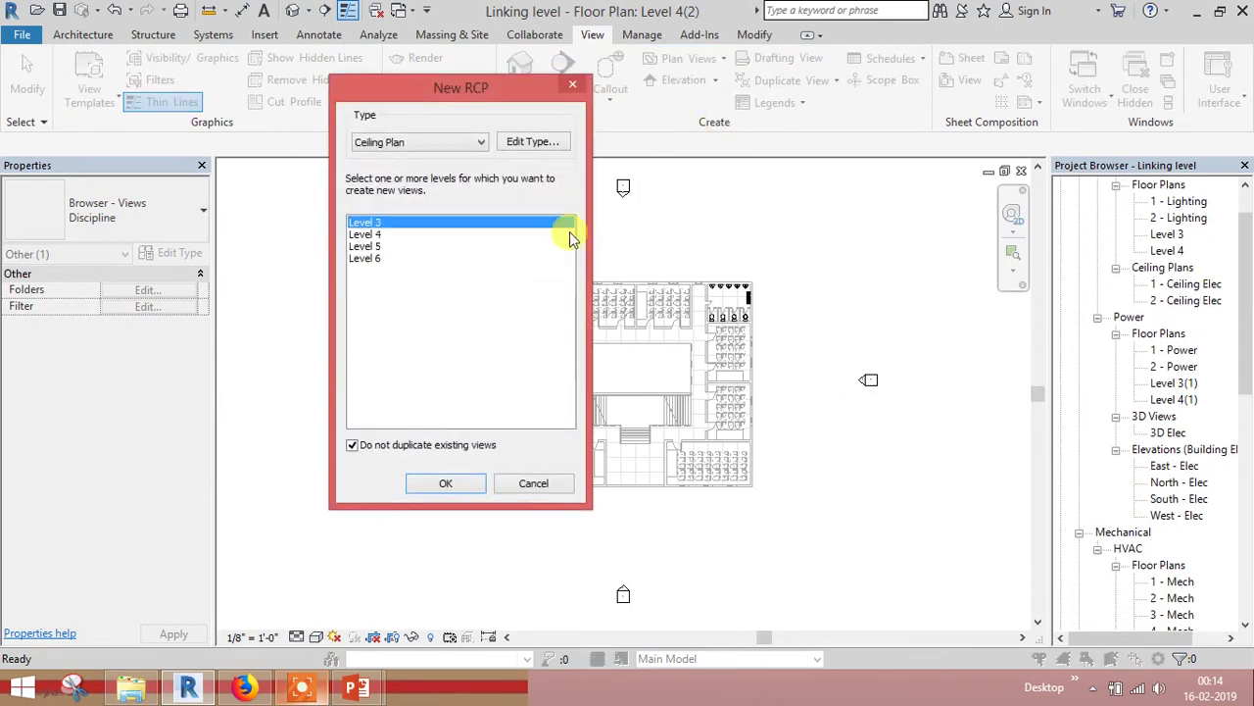
click(534, 141)
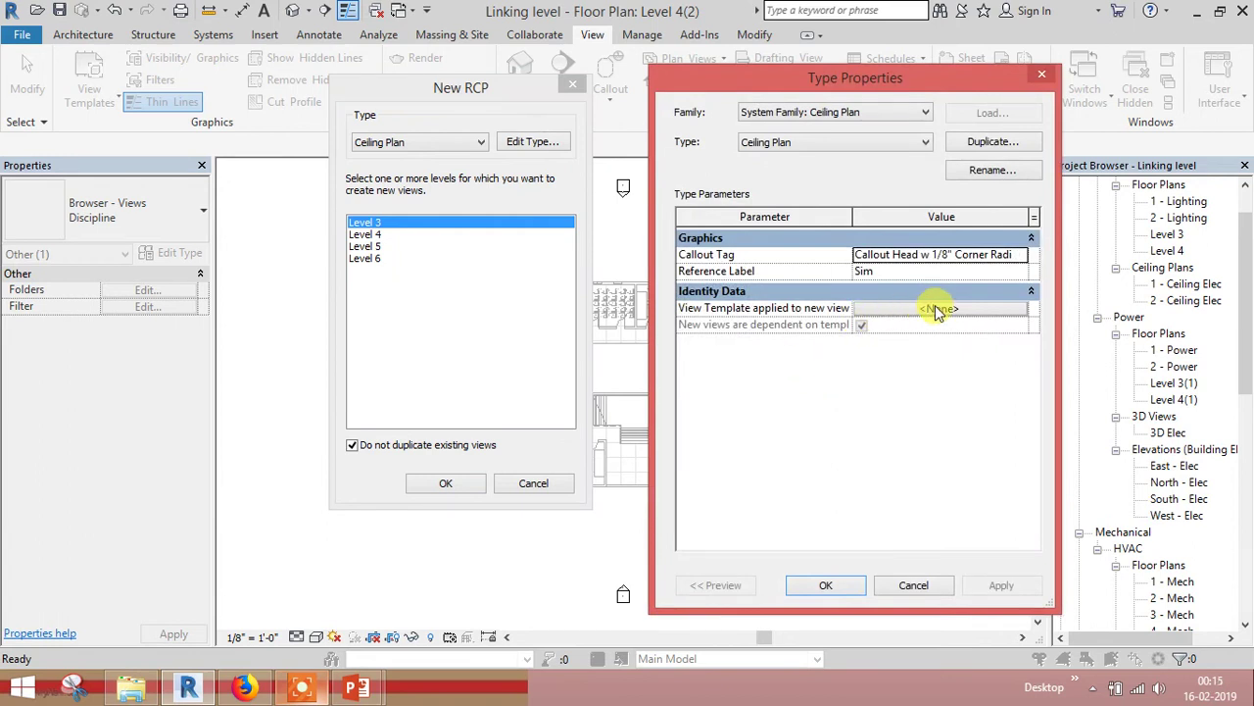
click(826, 585)
click(474, 484)
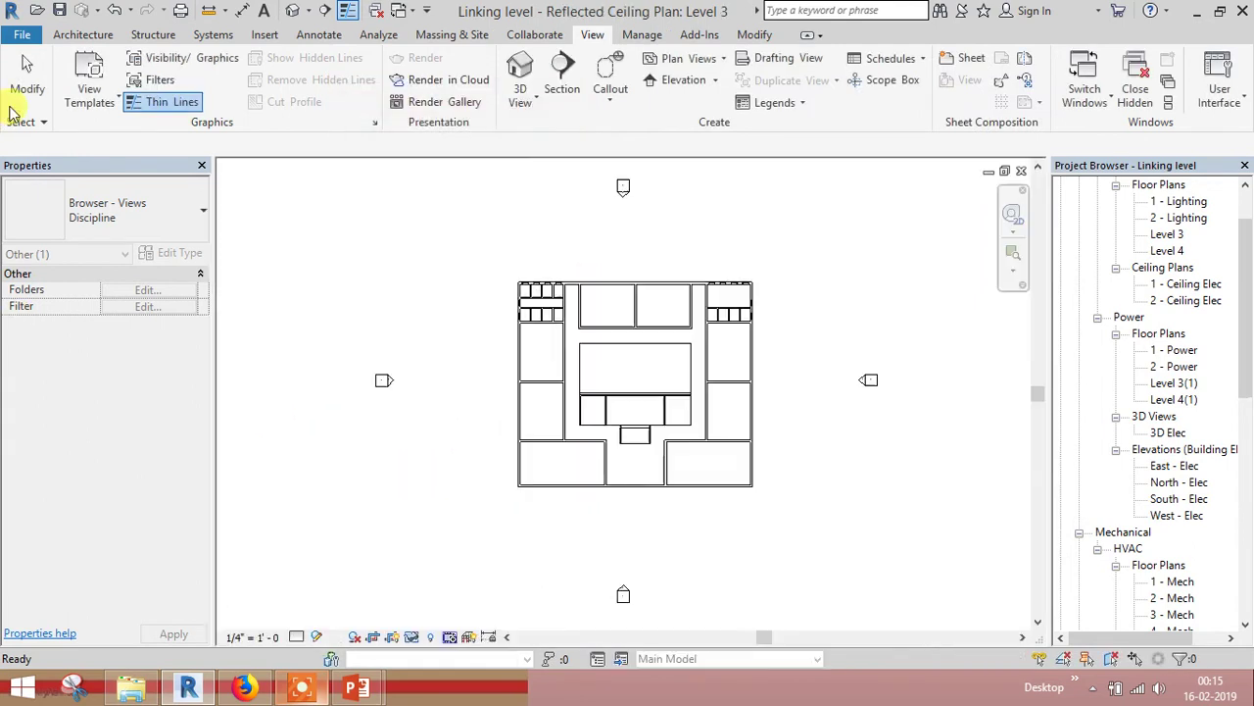
Change the default view discipline in Options from Coordination to Mechanical.
click(22, 36)
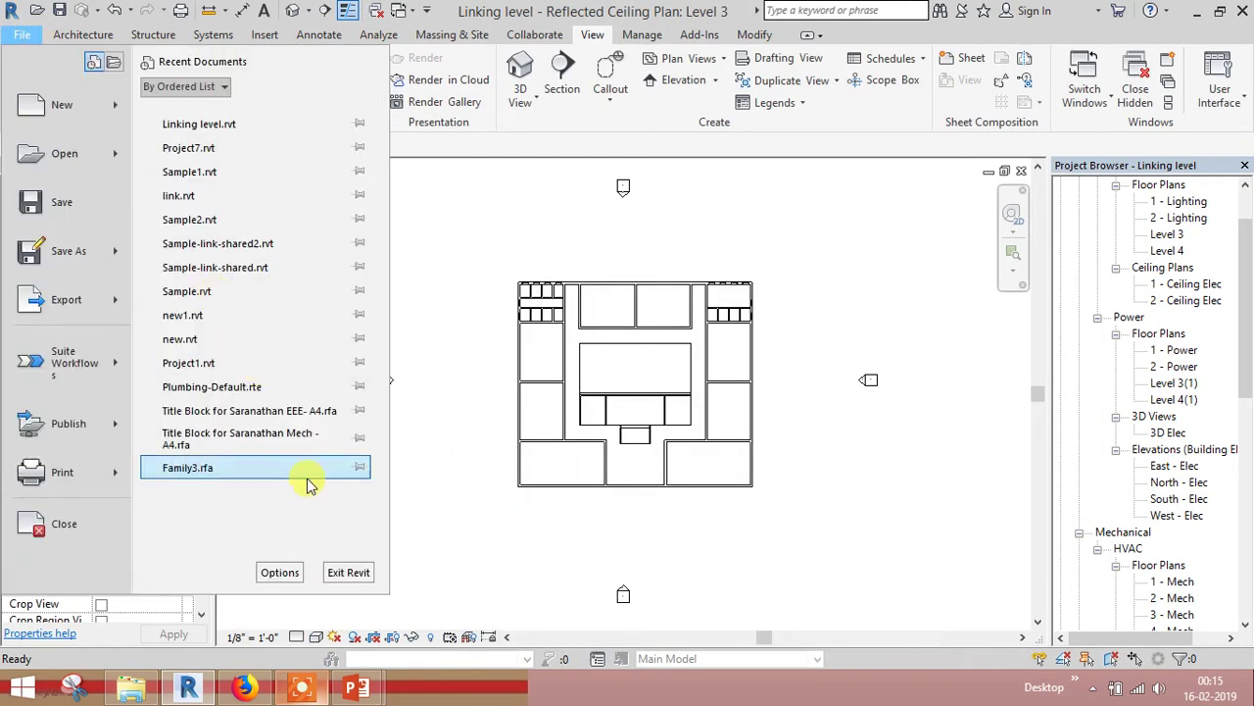
click(277, 571)
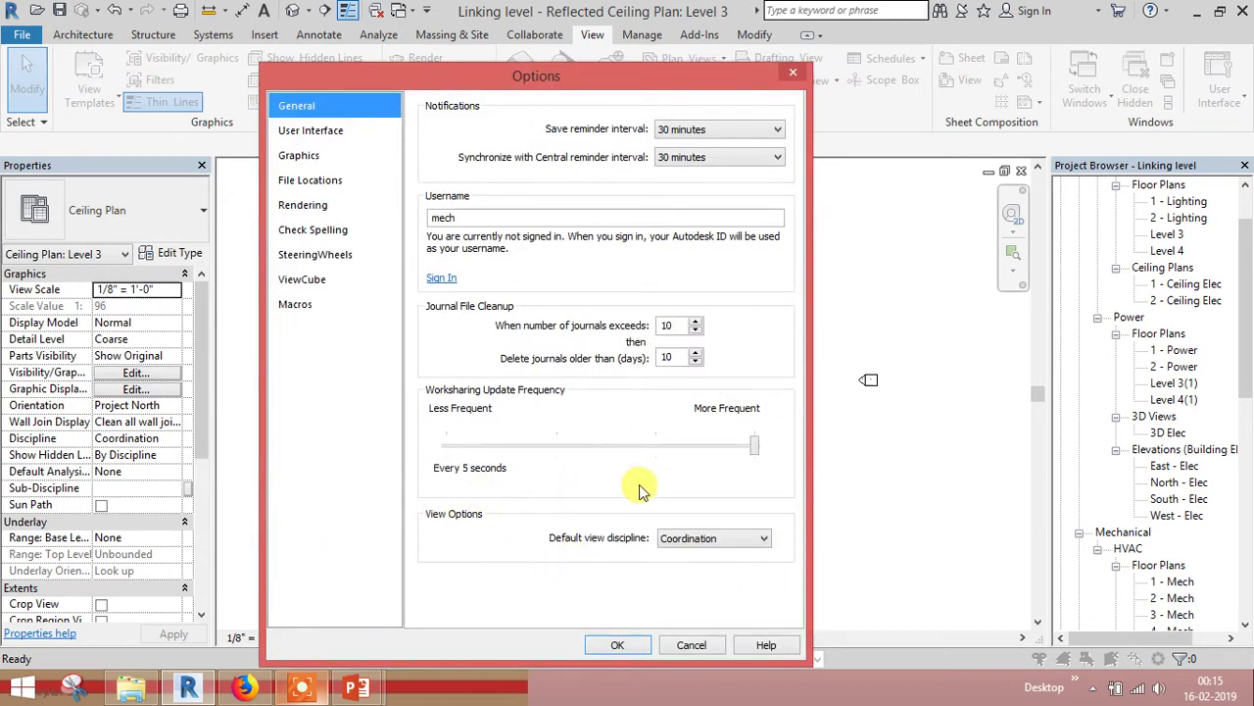
click(762, 539)
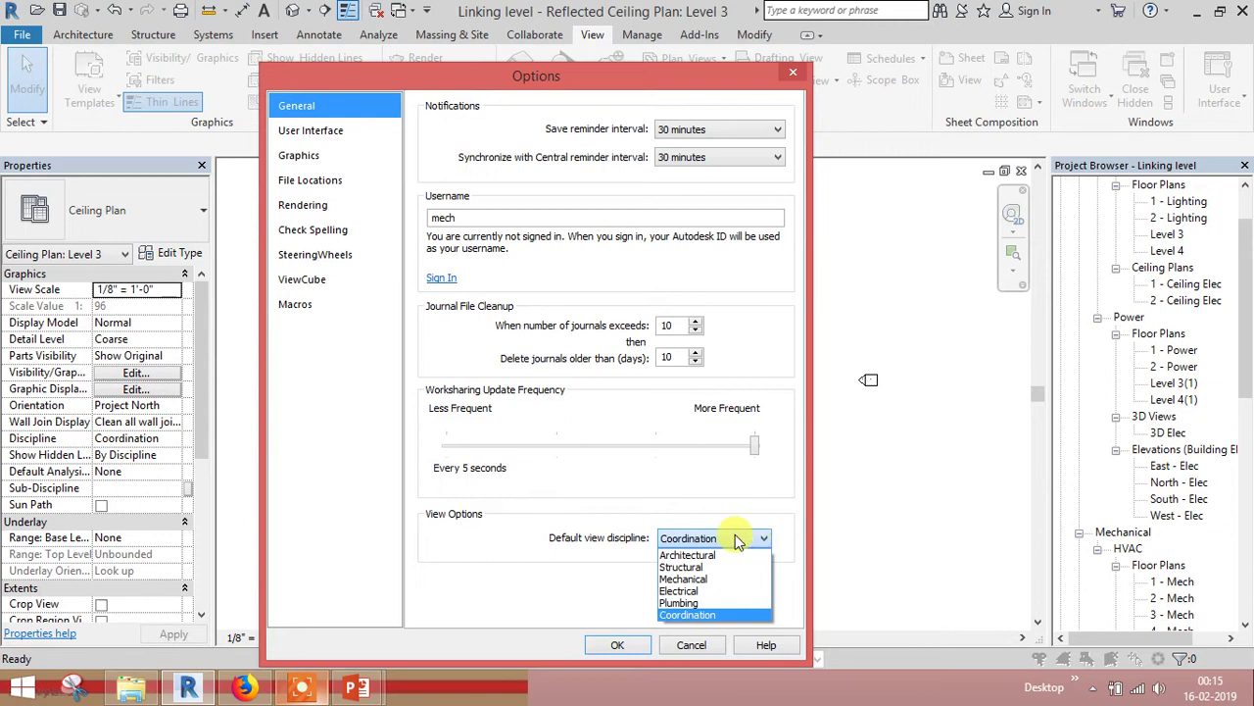
click(676, 579)
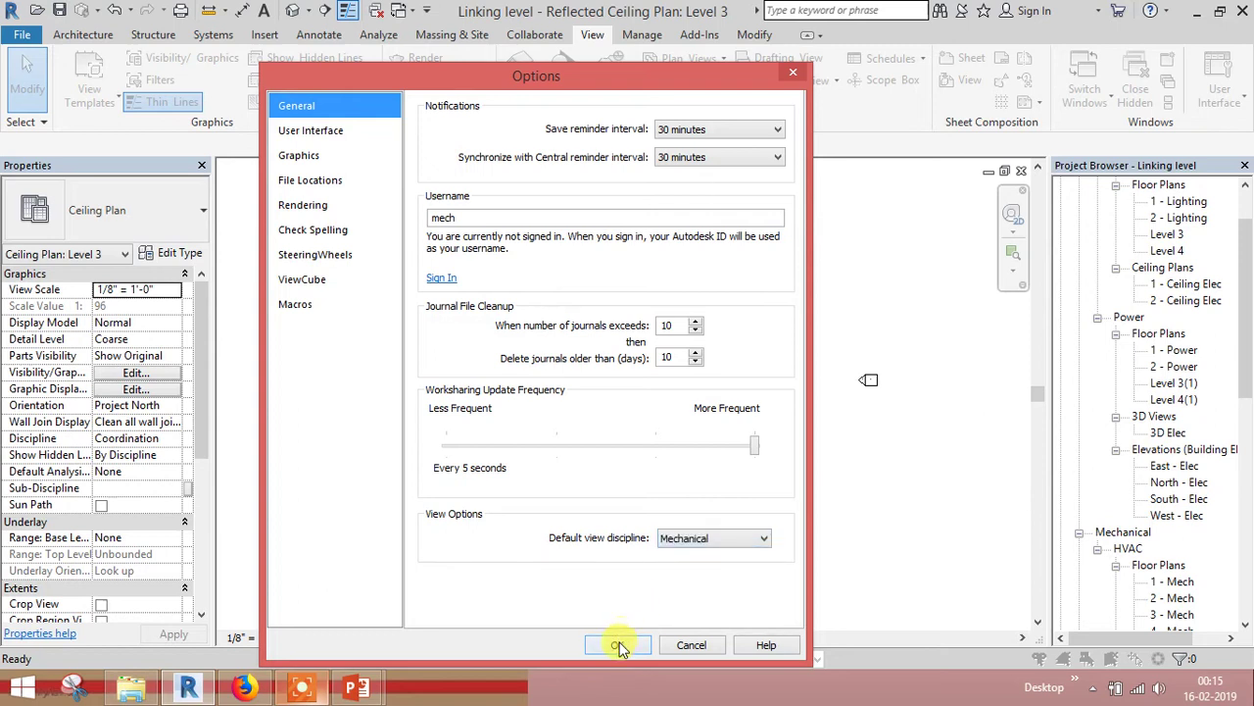
click(619, 647)
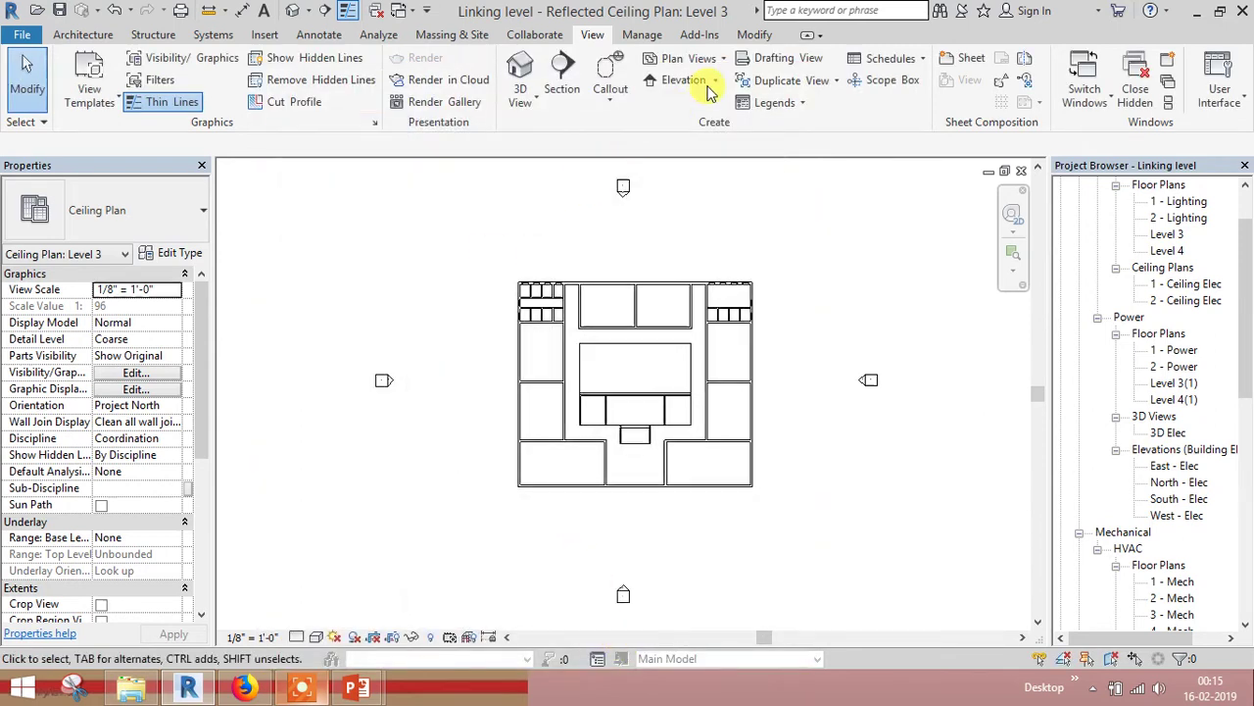
Begin a new reflected ceiling plan but cancel without creating it.
click(726, 69)
click(724, 125)
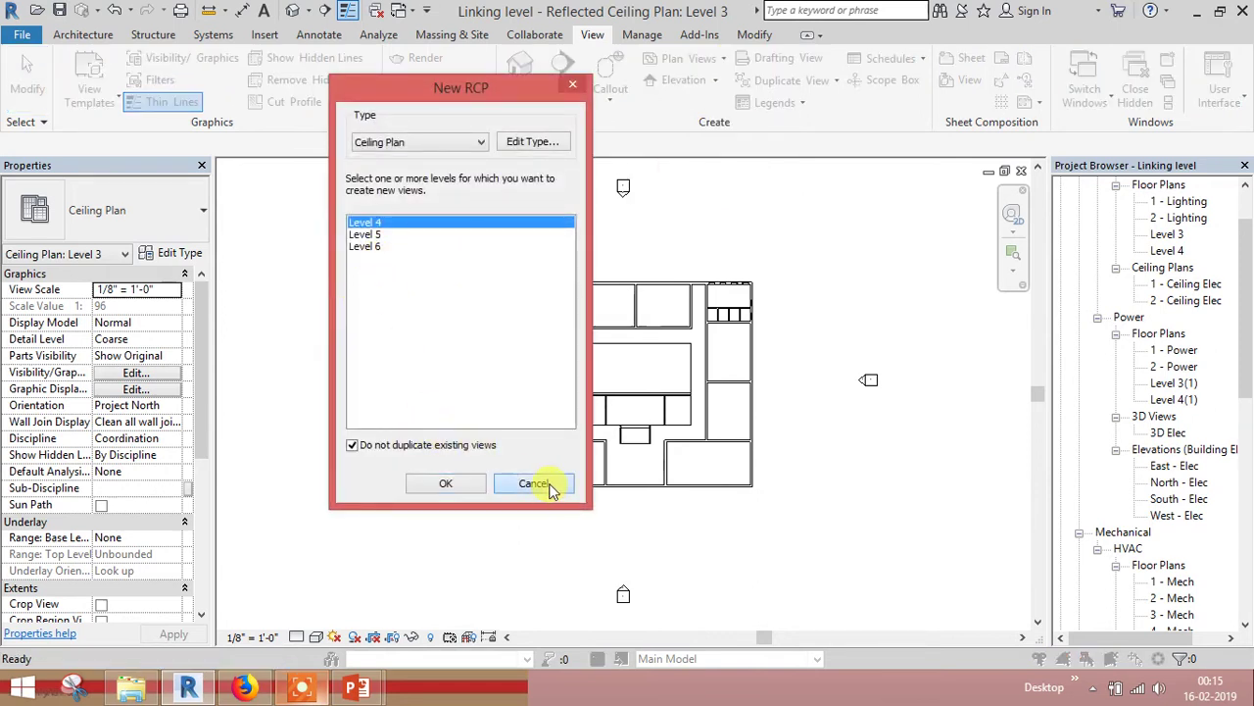
click(549, 484)
Delete the Level 3 ceiling plan from Coordination's unassigned ceiling plans.
mouse_move(1245, 399)
mouse_down()
mouse_move(1247, 495)
mouse_move(1246, 338)
mouse_up()
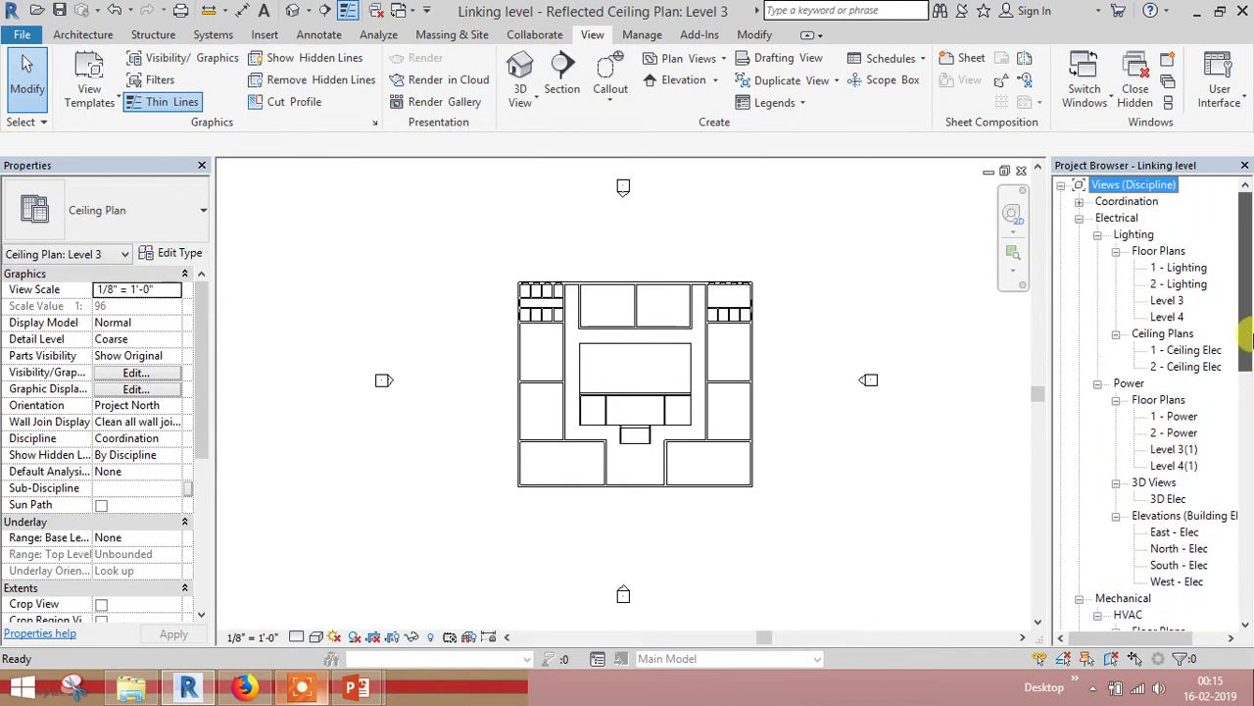
click(1079, 201)
click(1098, 218)
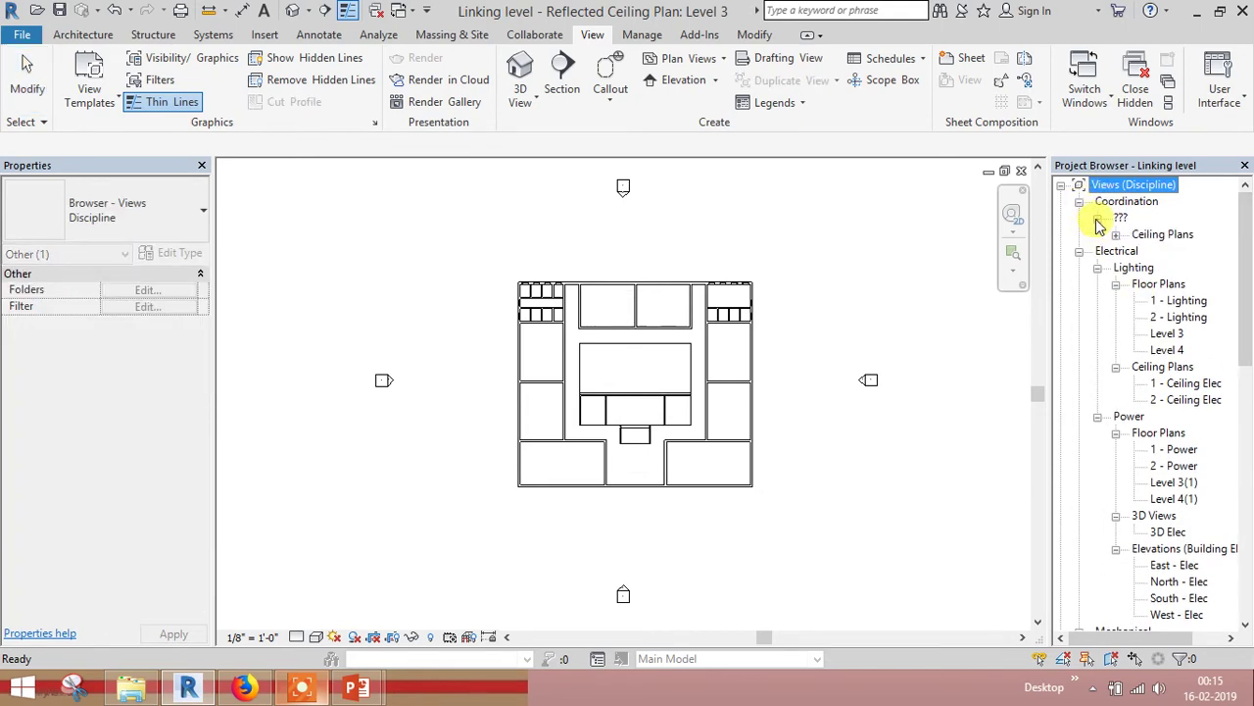
click(1116, 235)
click(1168, 252)
right_click(1168, 258)
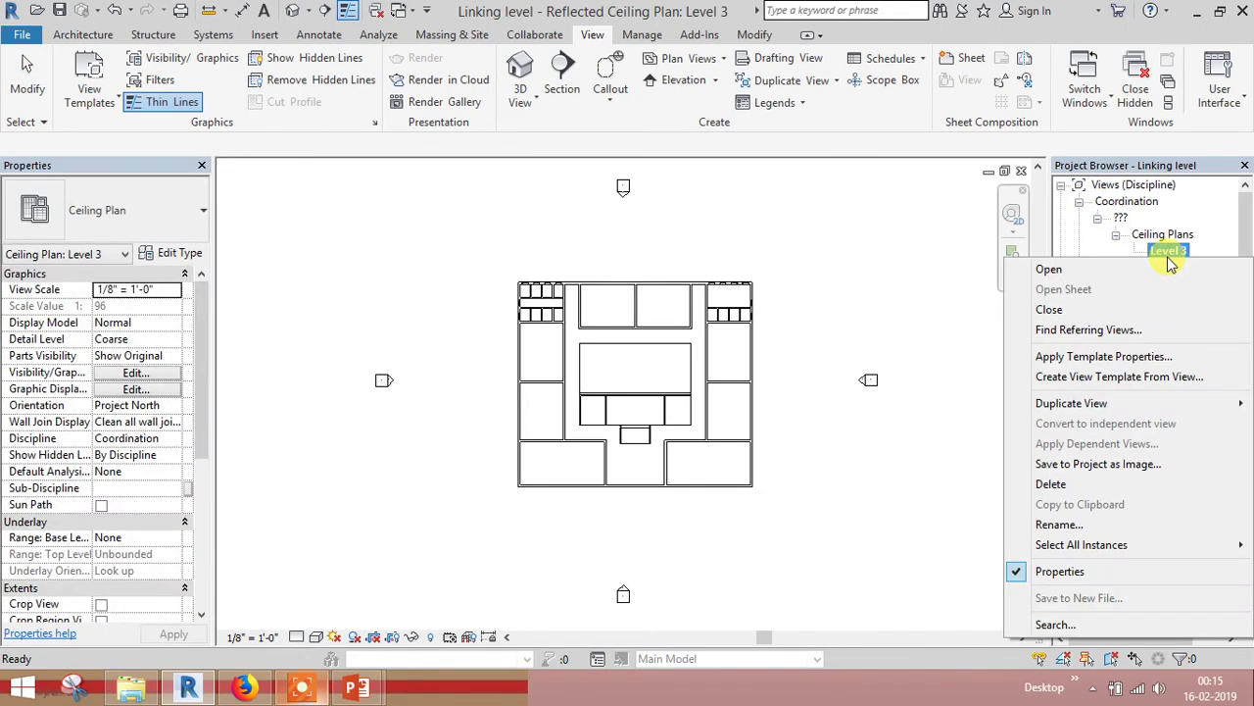
click(1051, 484)
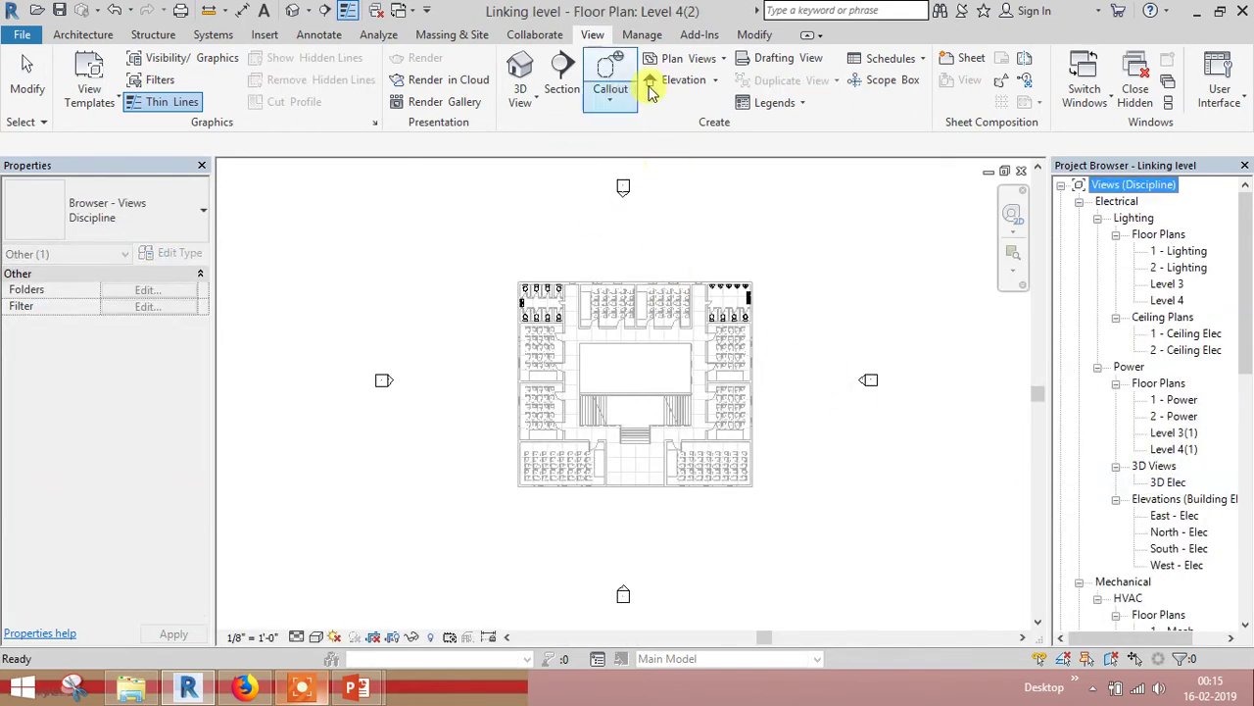
Create a Level 3 reflected ceiling plan, then delete it from Mechanical's unassigned group.
click(722, 58)
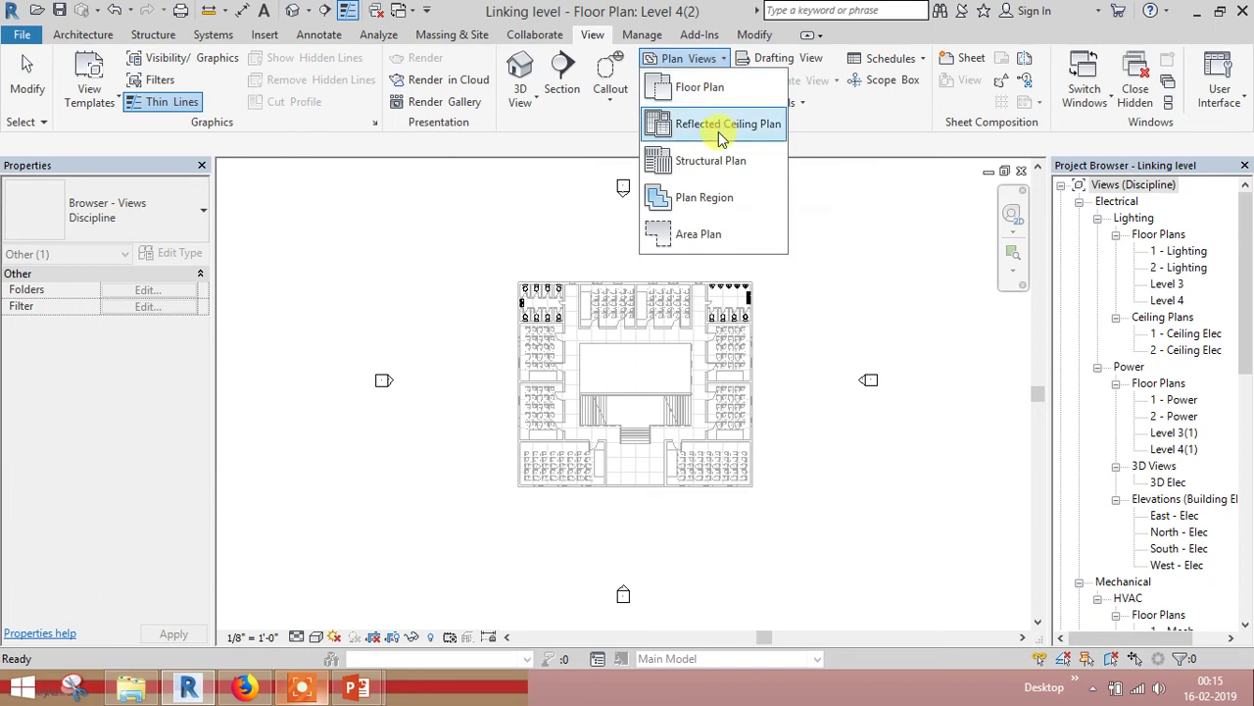
click(721, 125)
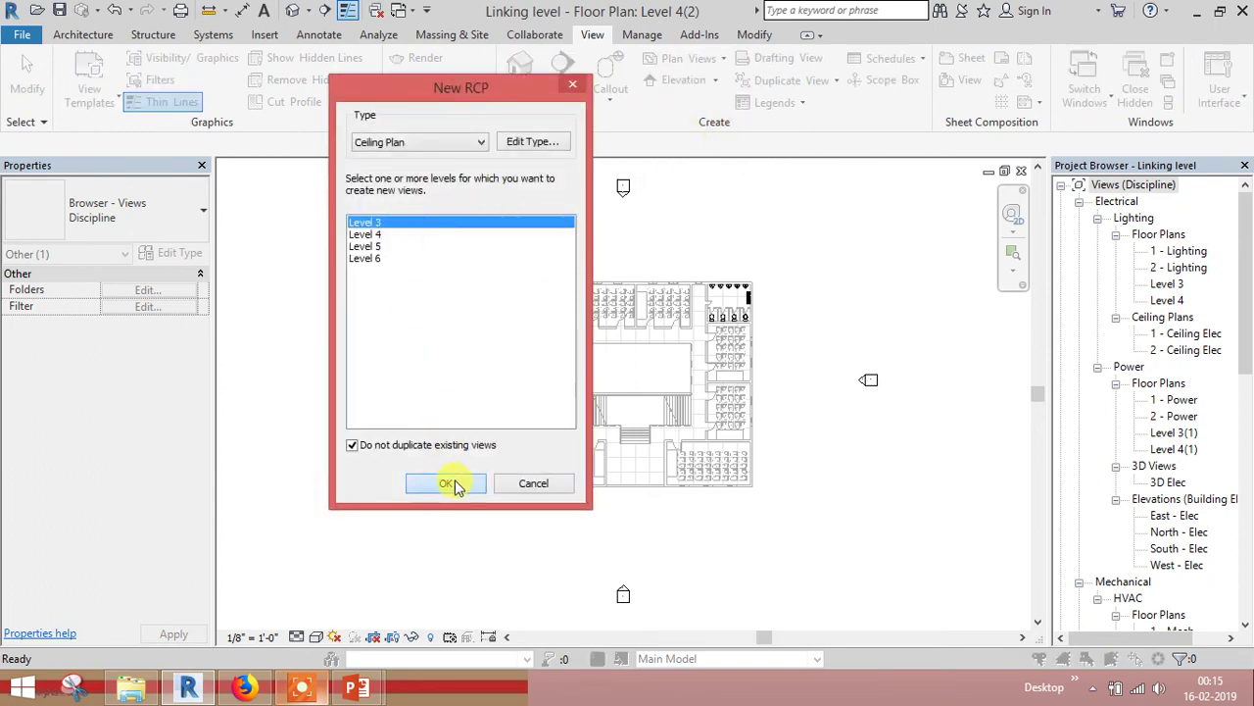
click(448, 483)
drag(1247, 348, 1247, 441)
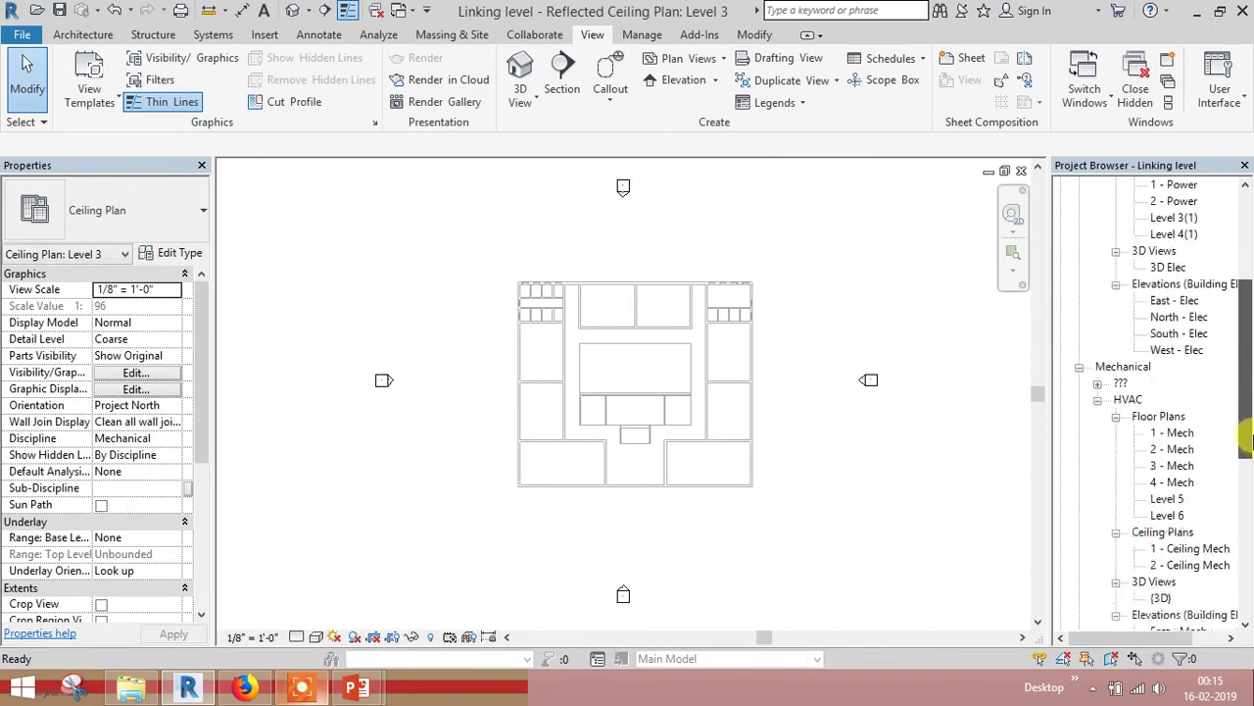
click(1120, 382)
click(1097, 366)
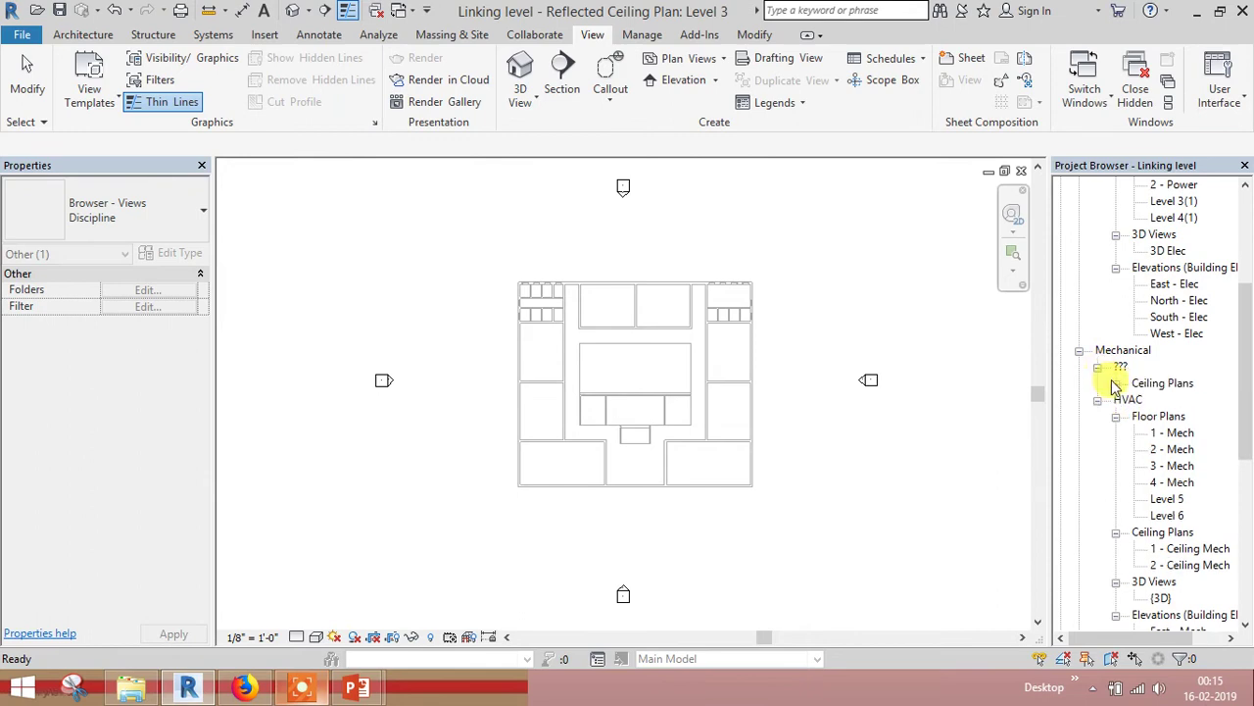
click(1116, 383)
click(1155, 400)
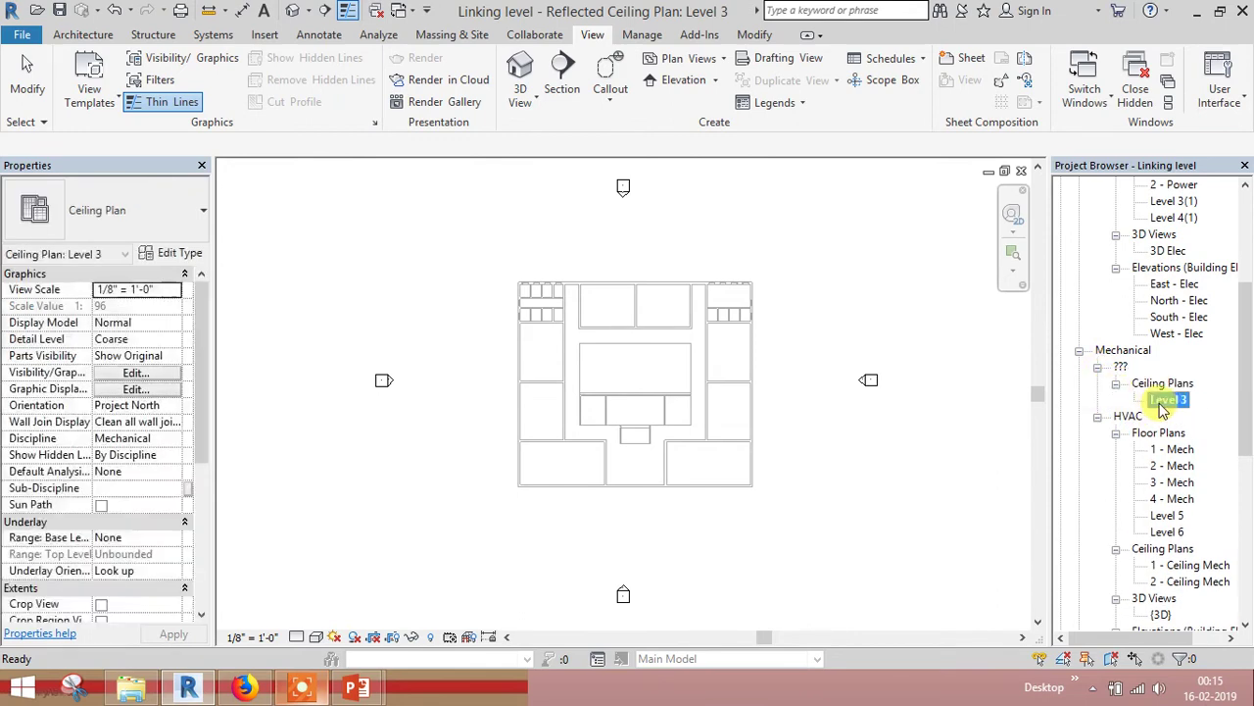
right_click(1148, 401)
click(1049, 248)
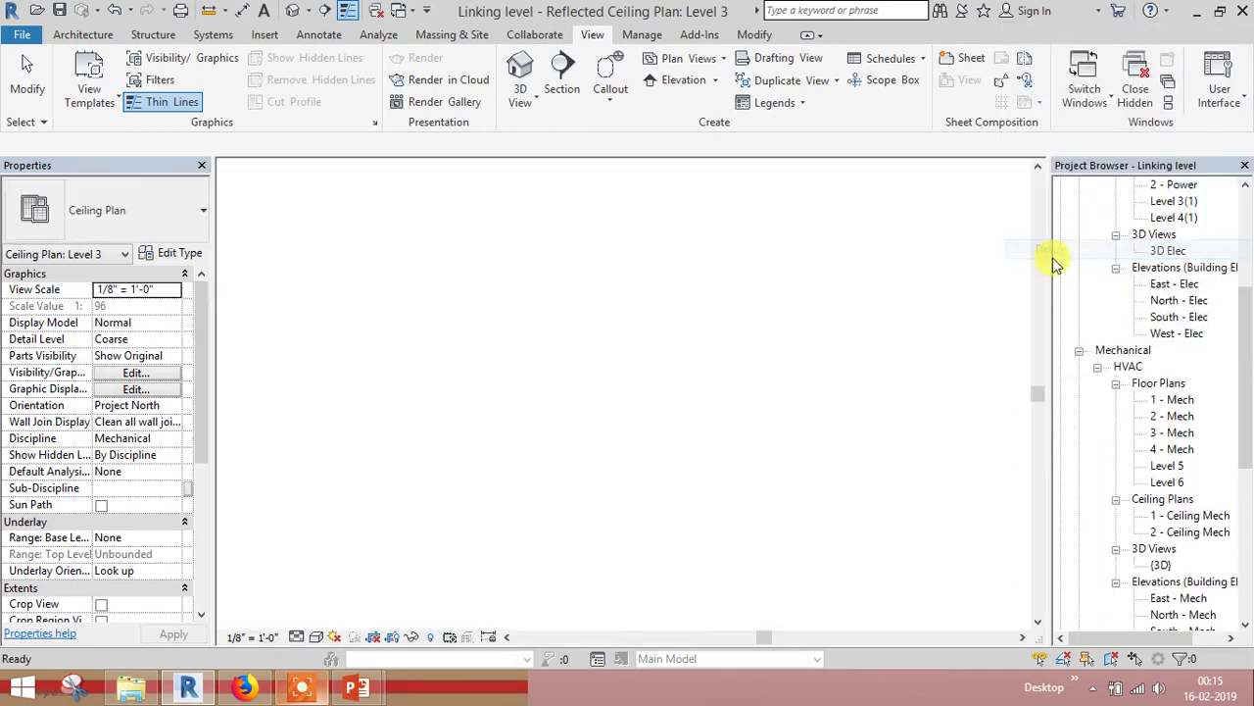
Give the Ceiling Plan type the Mechanical Ceiling template and create ceiling plans for Levels 3–6.
click(721, 64)
click(718, 121)
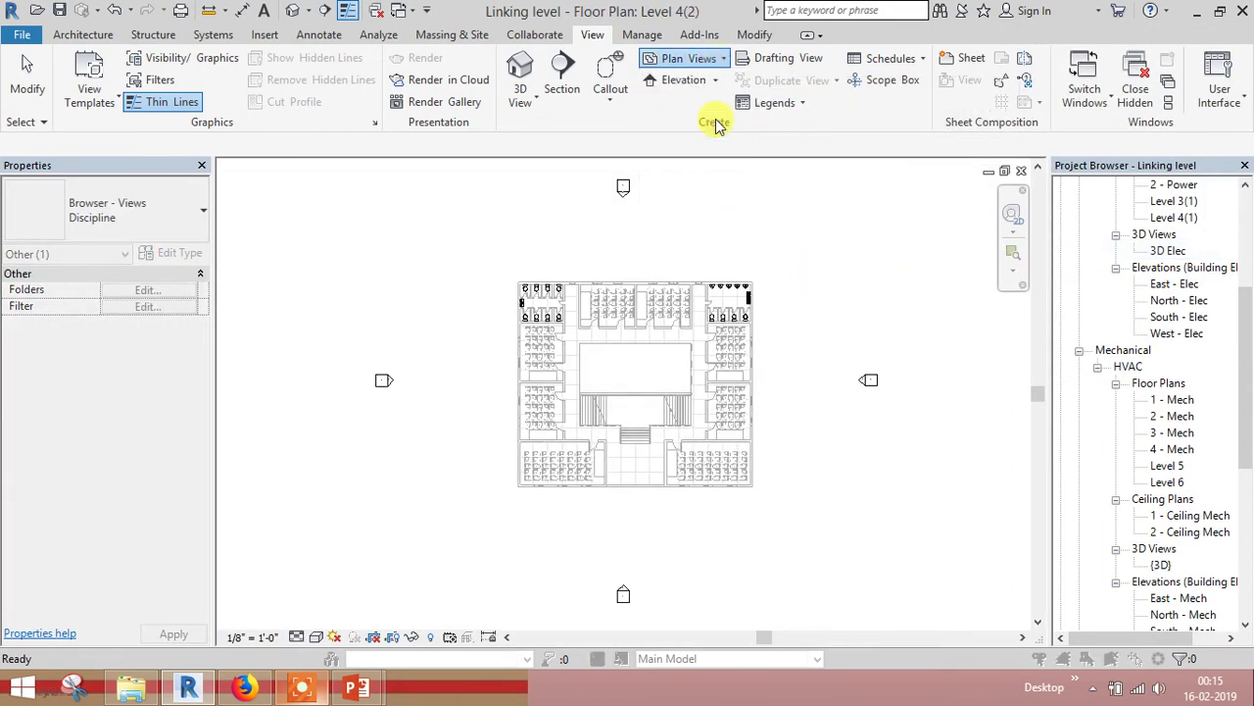
click(534, 141)
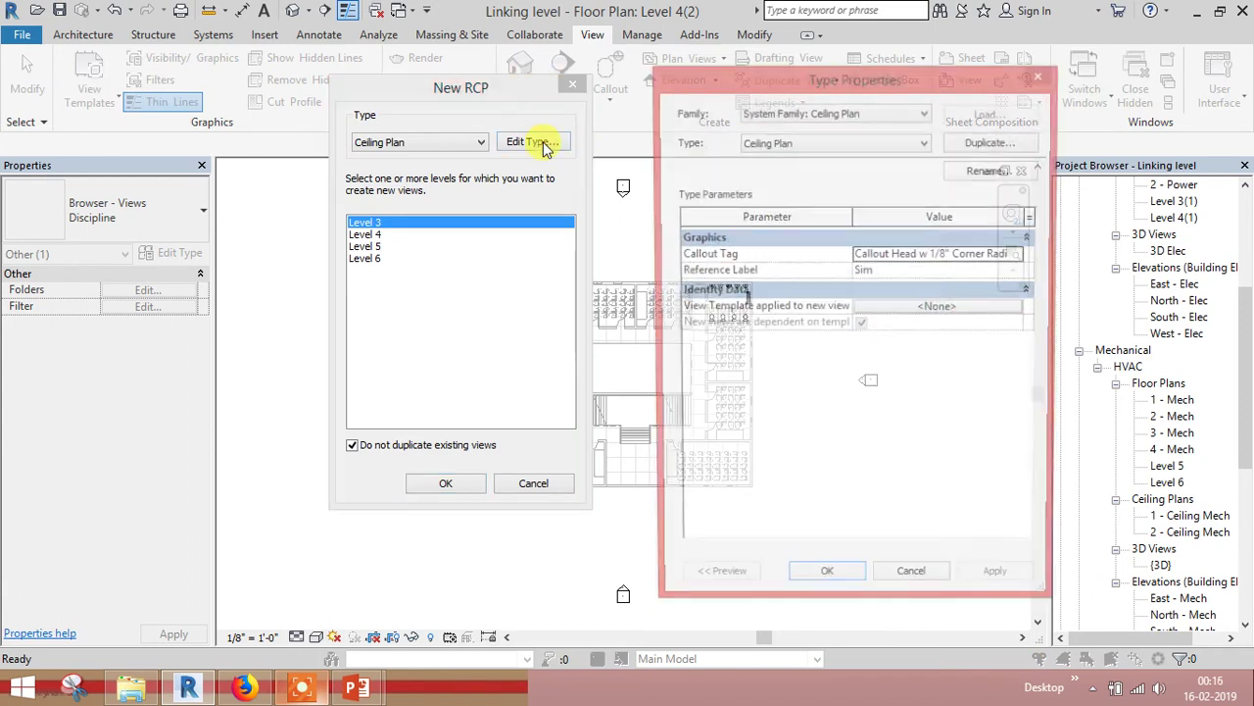
click(933, 309)
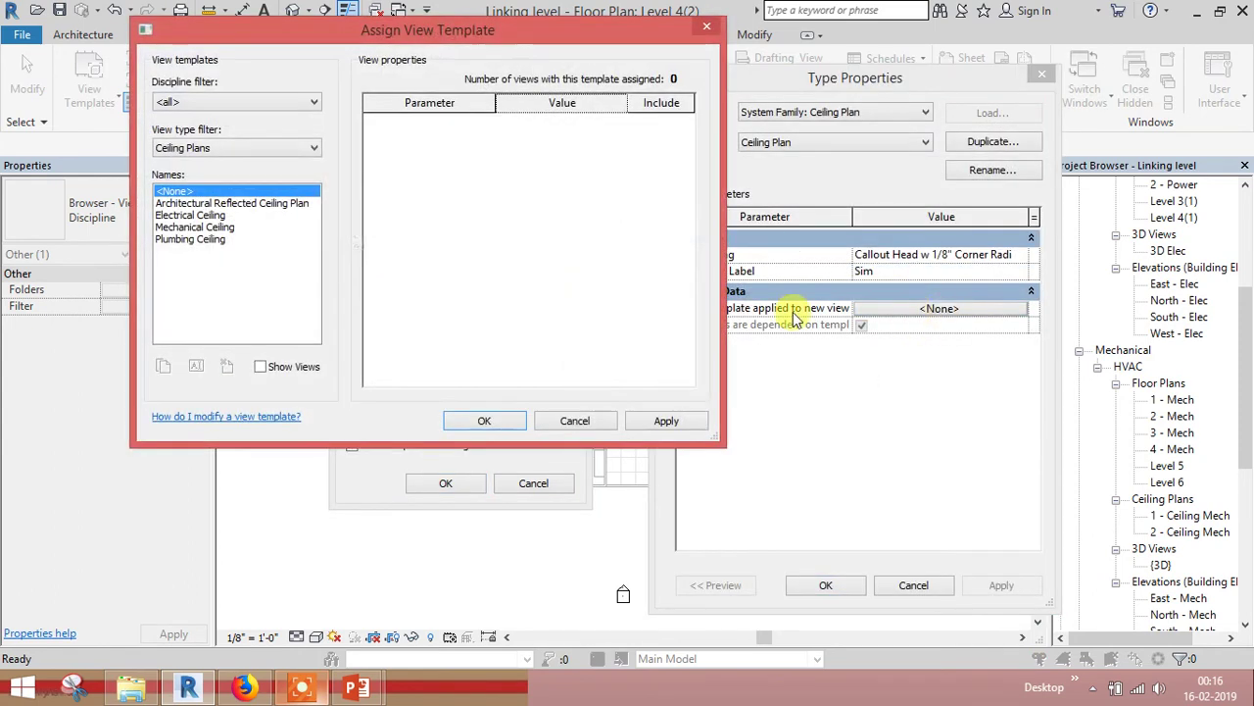
click(202, 228)
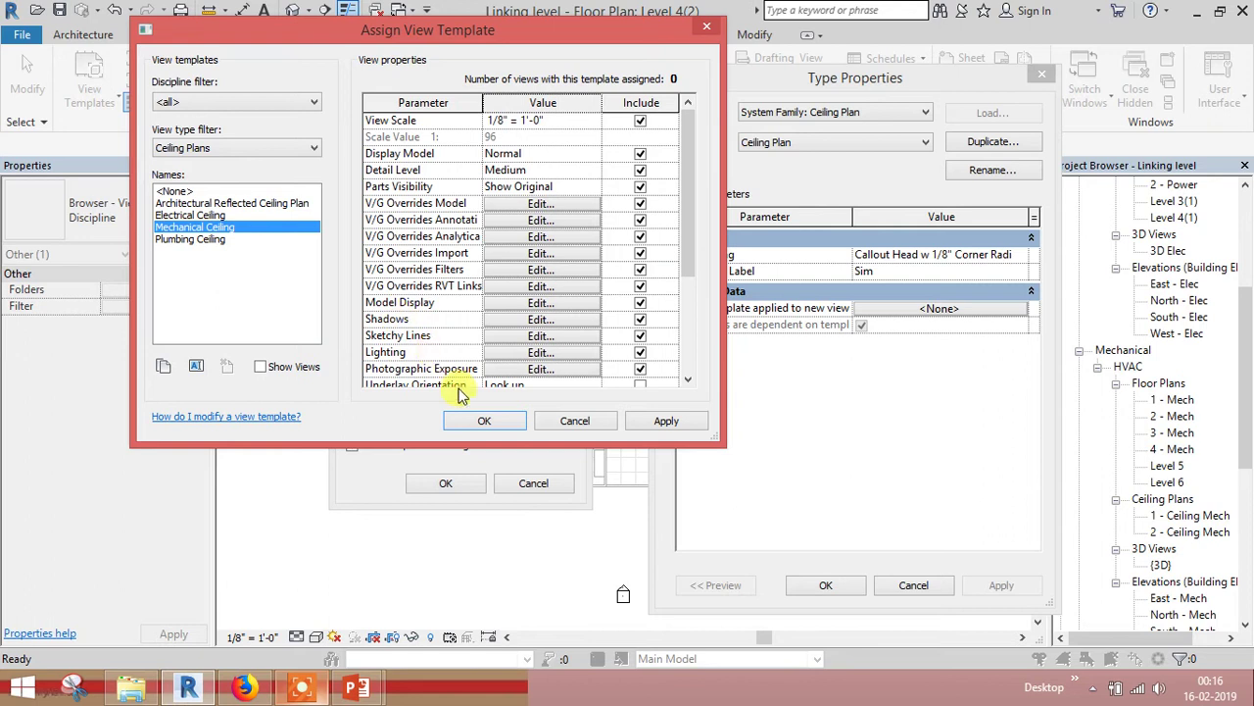
click(482, 420)
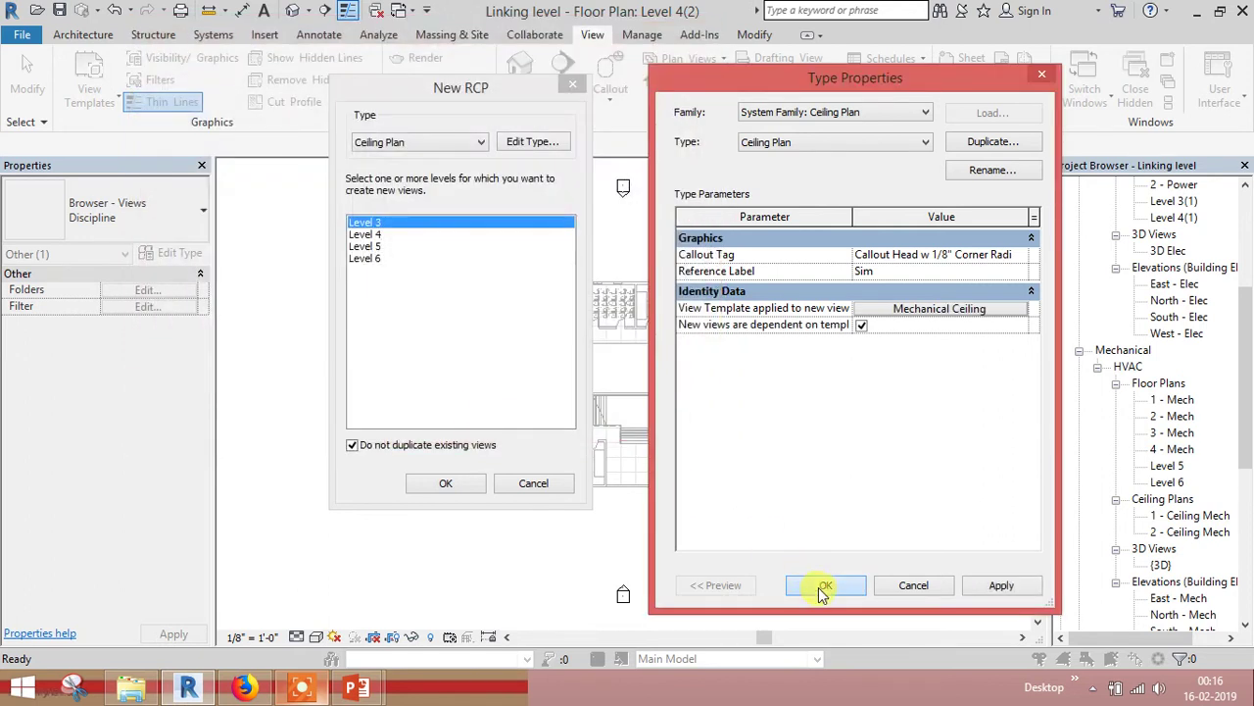
click(823, 585)
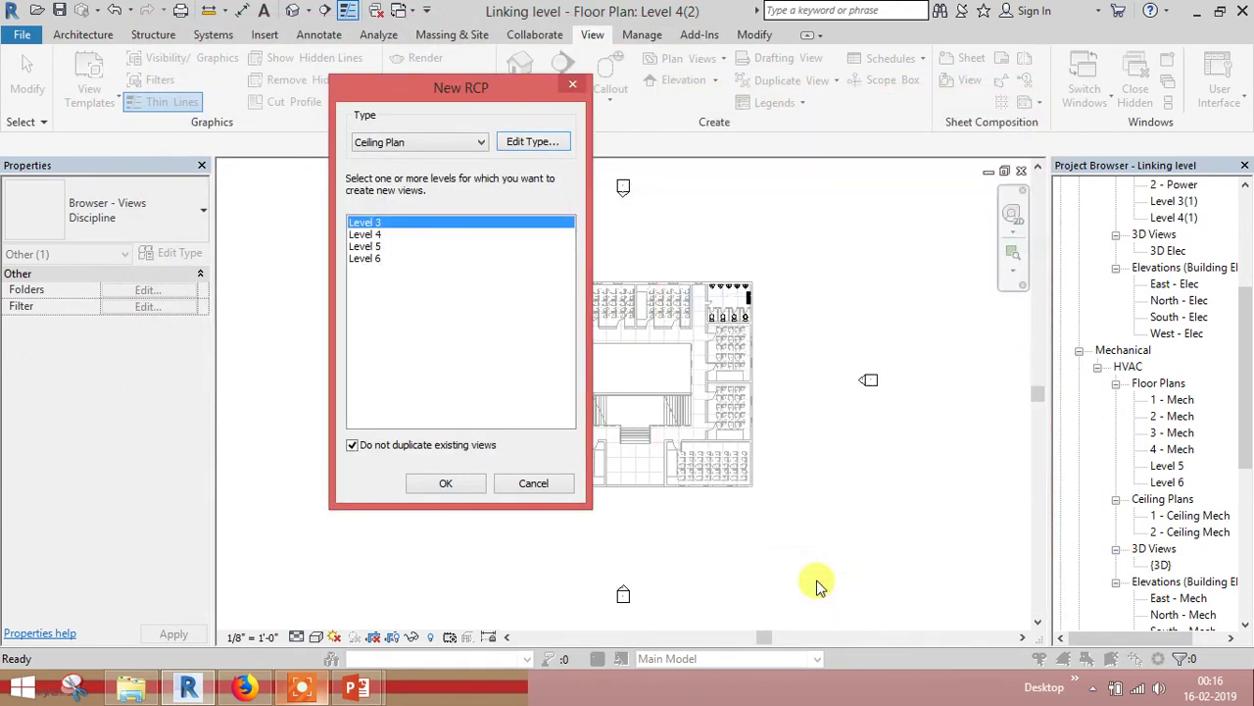
shift+click(372, 258)
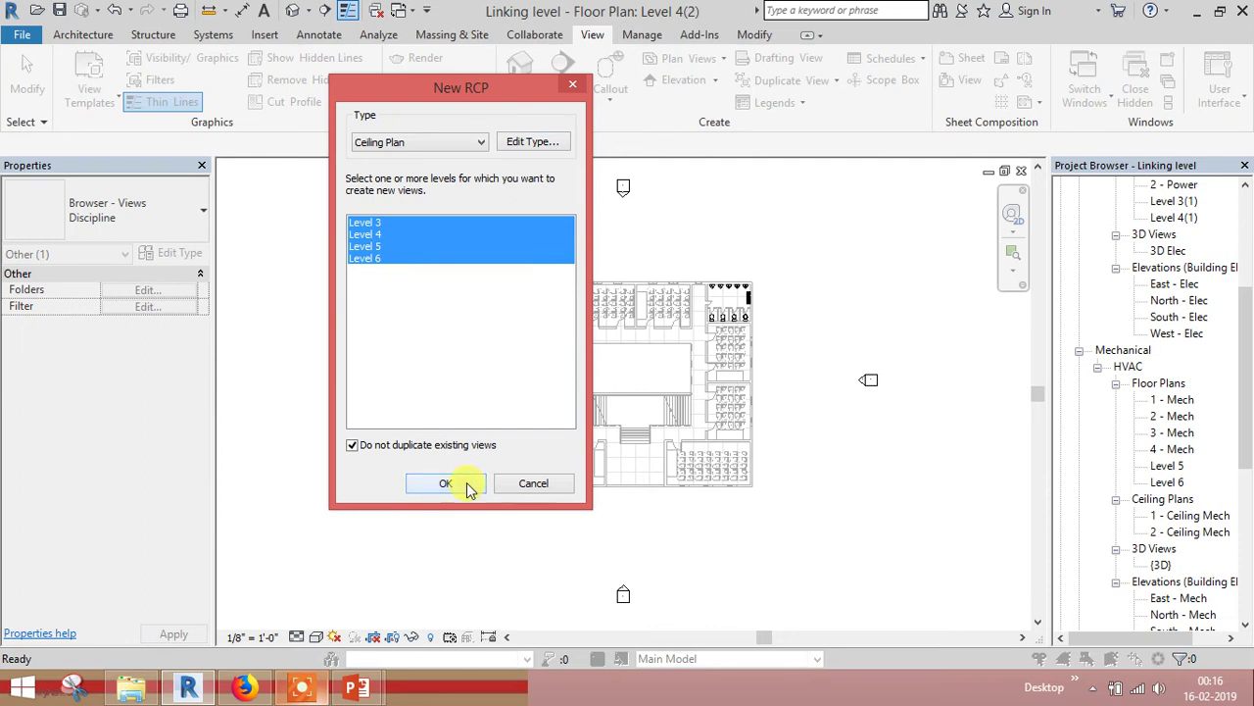
click(445, 483)
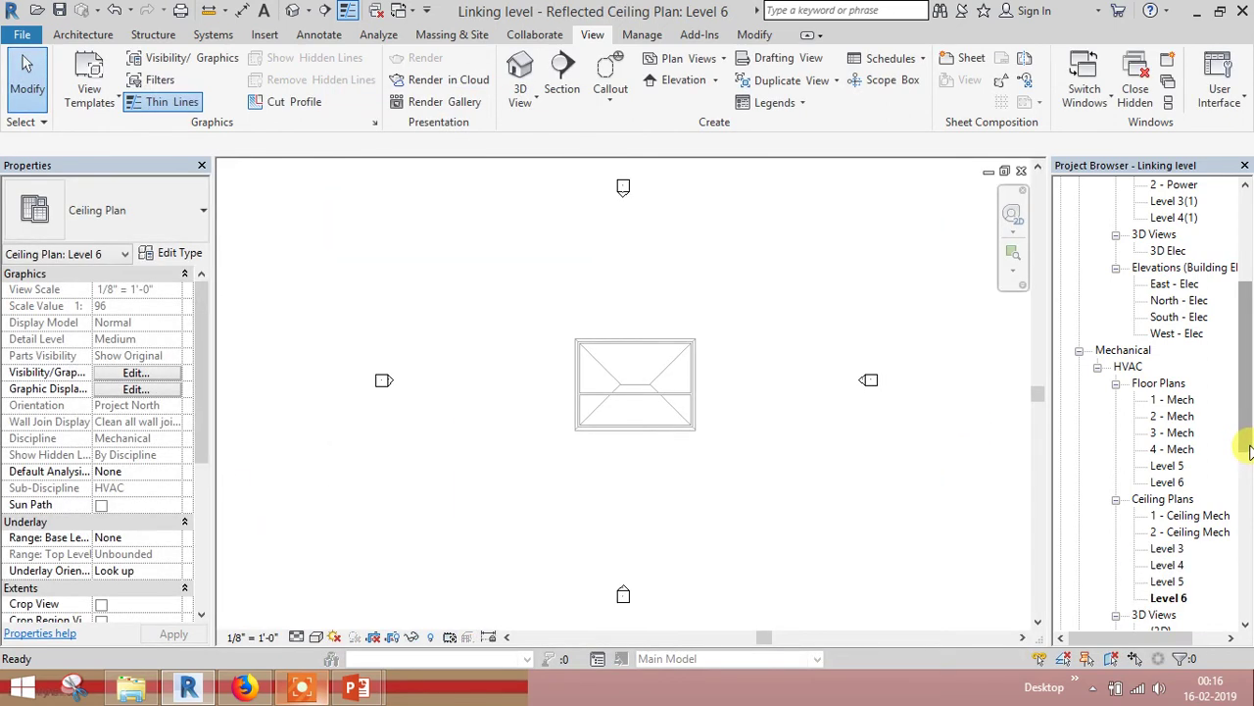
Switch the Ceiling Plan type's view template to Electrical Ceiling.
scroll(1249, 441, down, 3)
click(1156, 480)
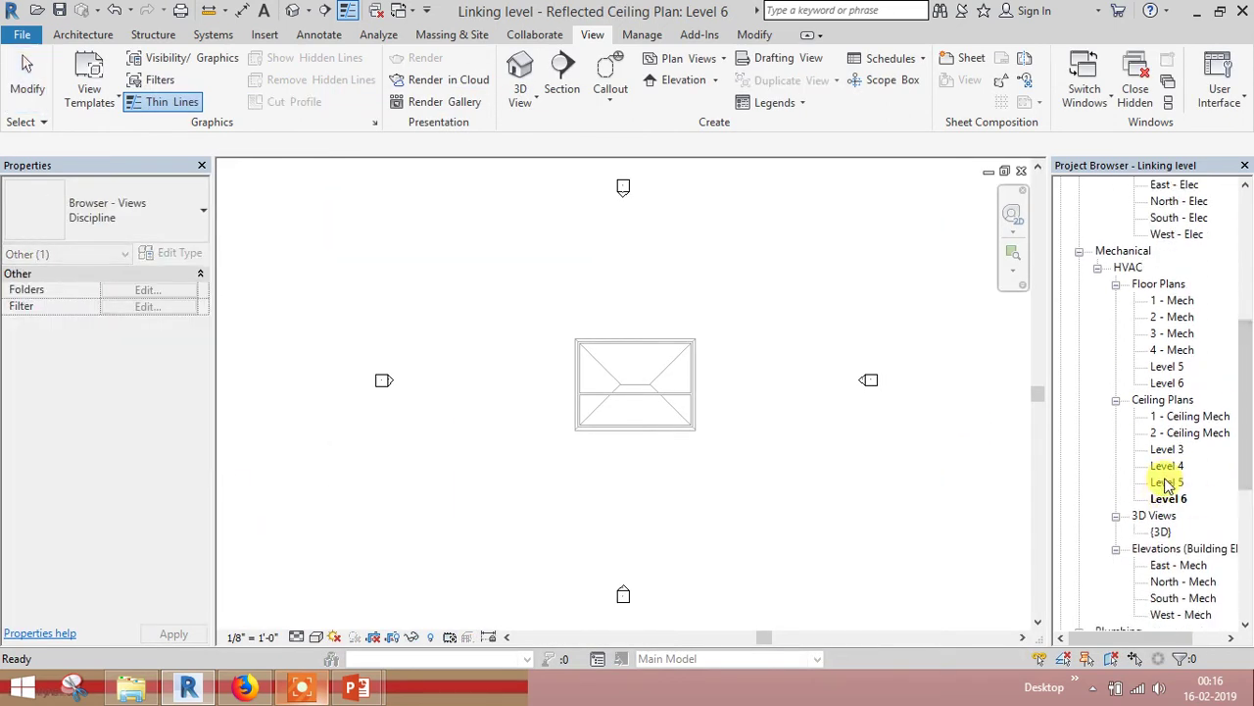
drag(1245, 412, 1246, 354)
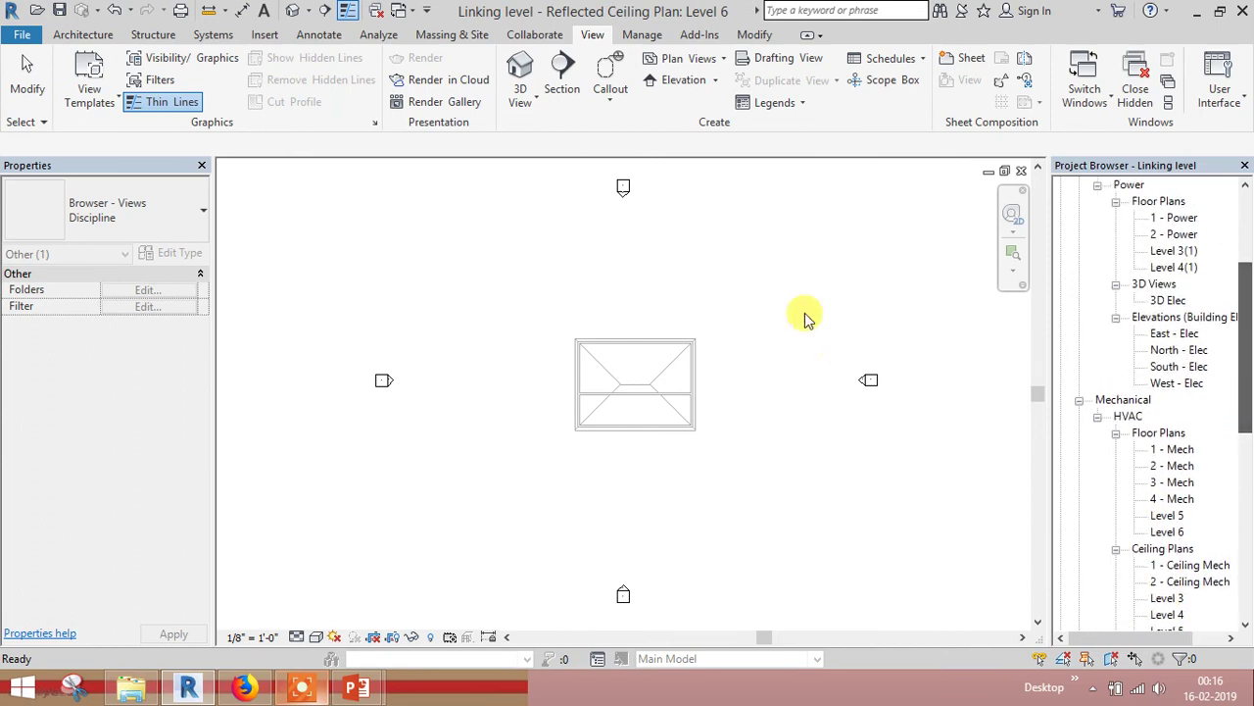
click(723, 58)
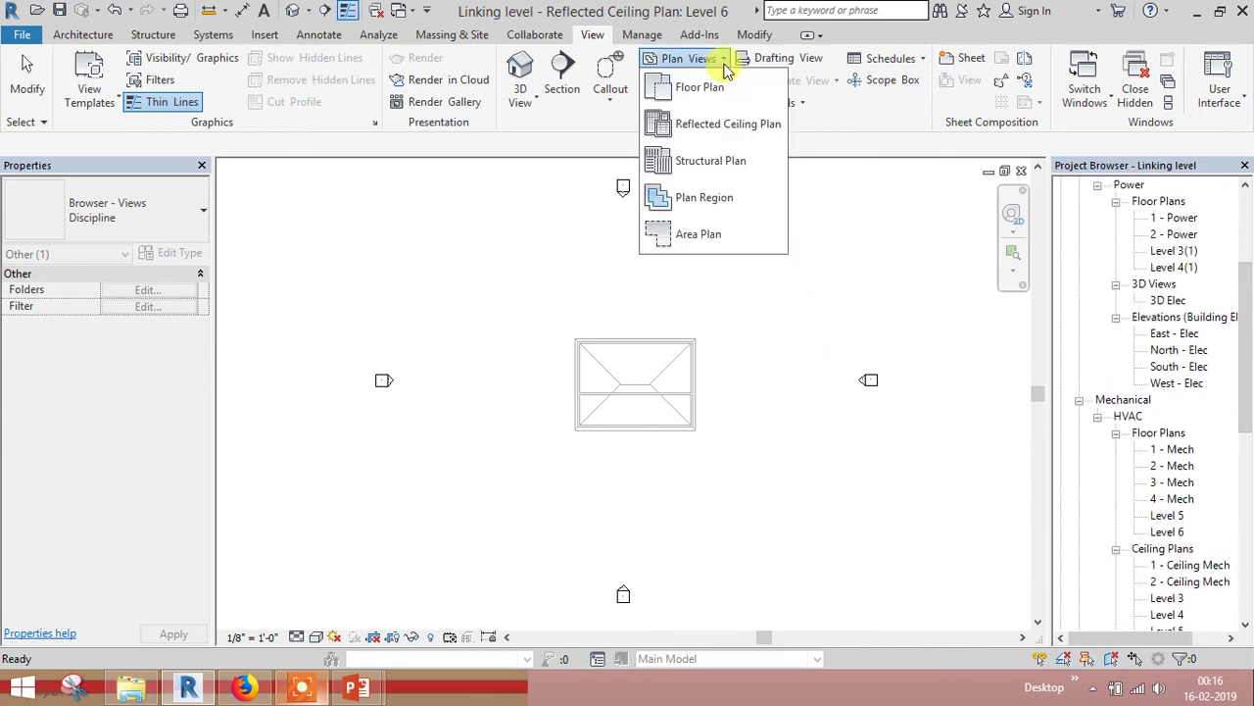
click(713, 128)
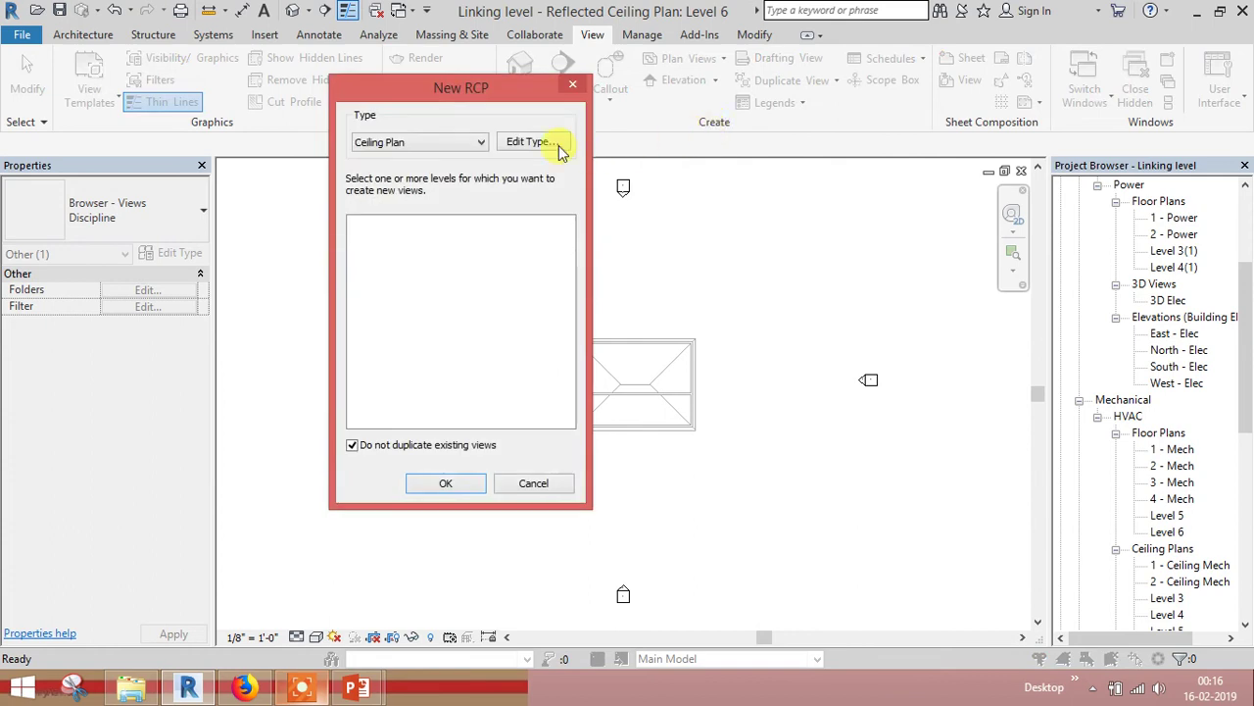
click(549, 143)
click(907, 307)
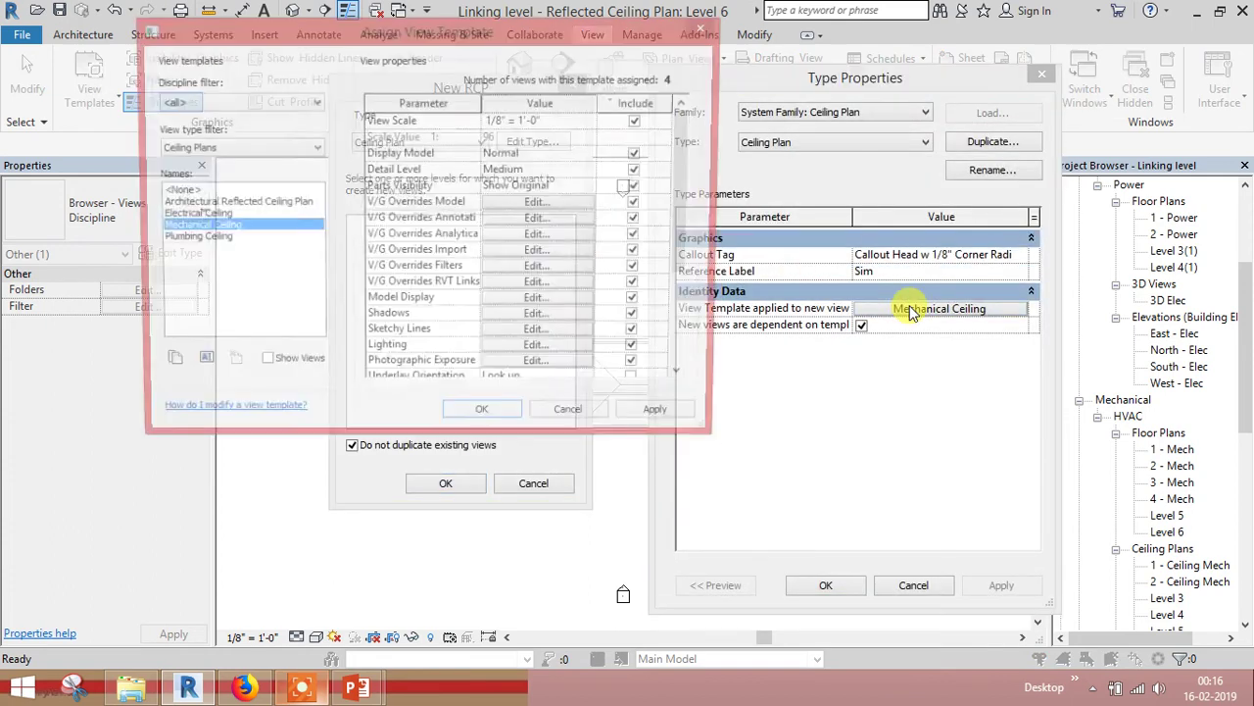
click(206, 214)
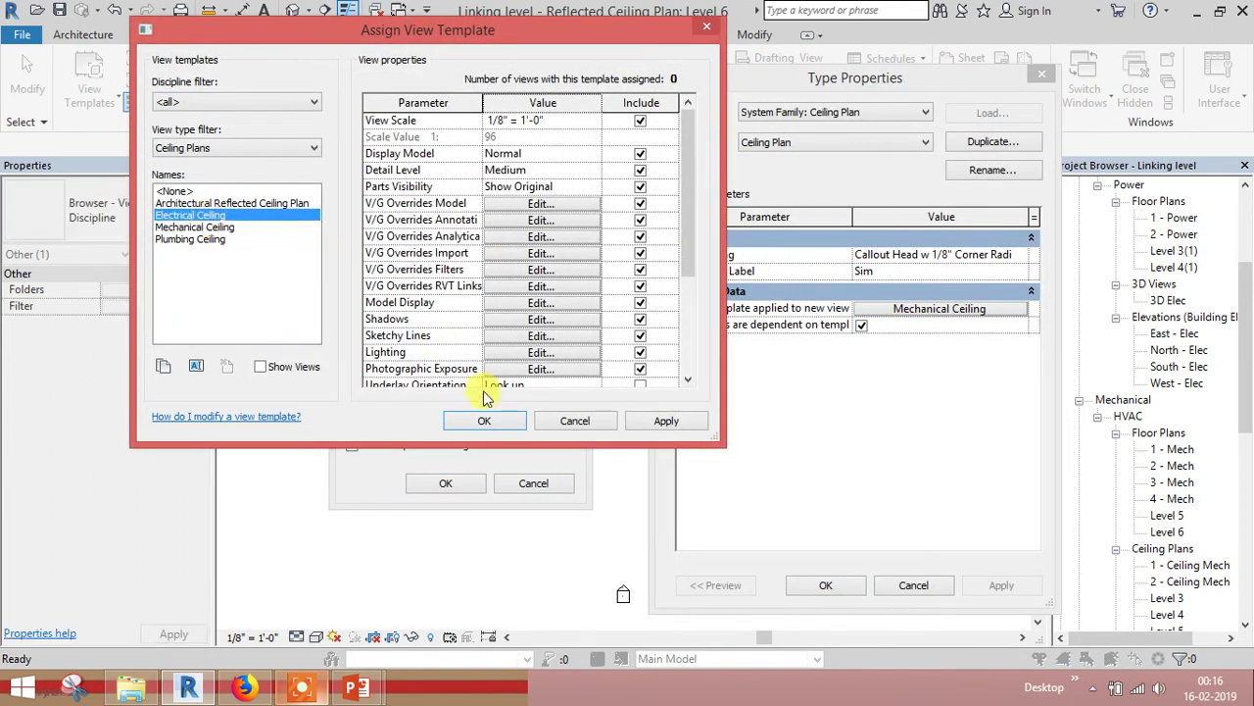
click(494, 419)
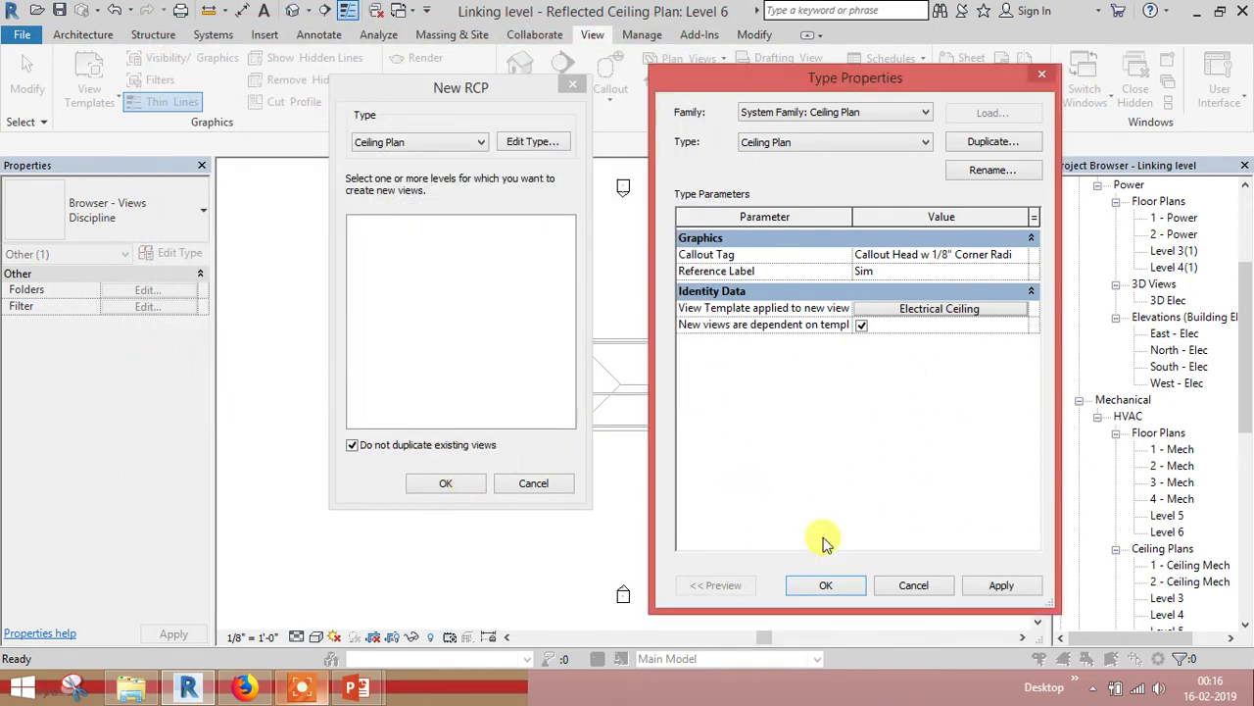
click(826, 585)
Create duplicate reflected ceiling plans for Levels 3–6, allowing existing views.
click(412, 445)
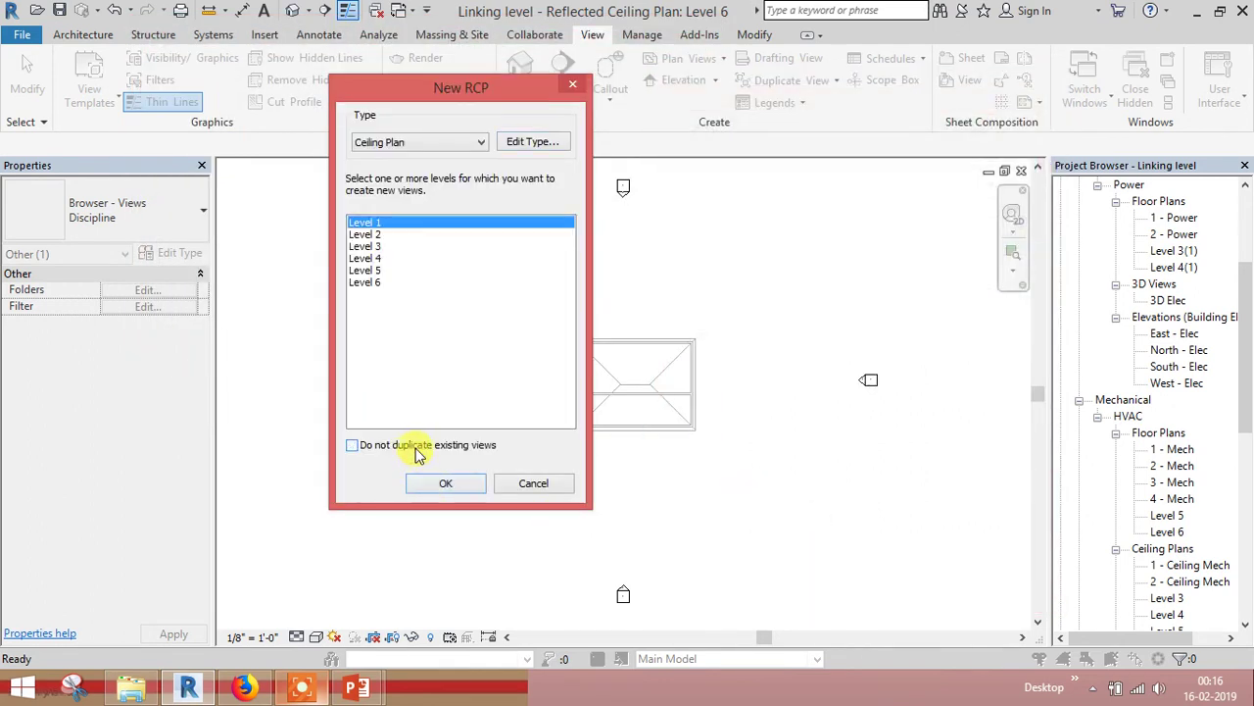
click(365, 246)
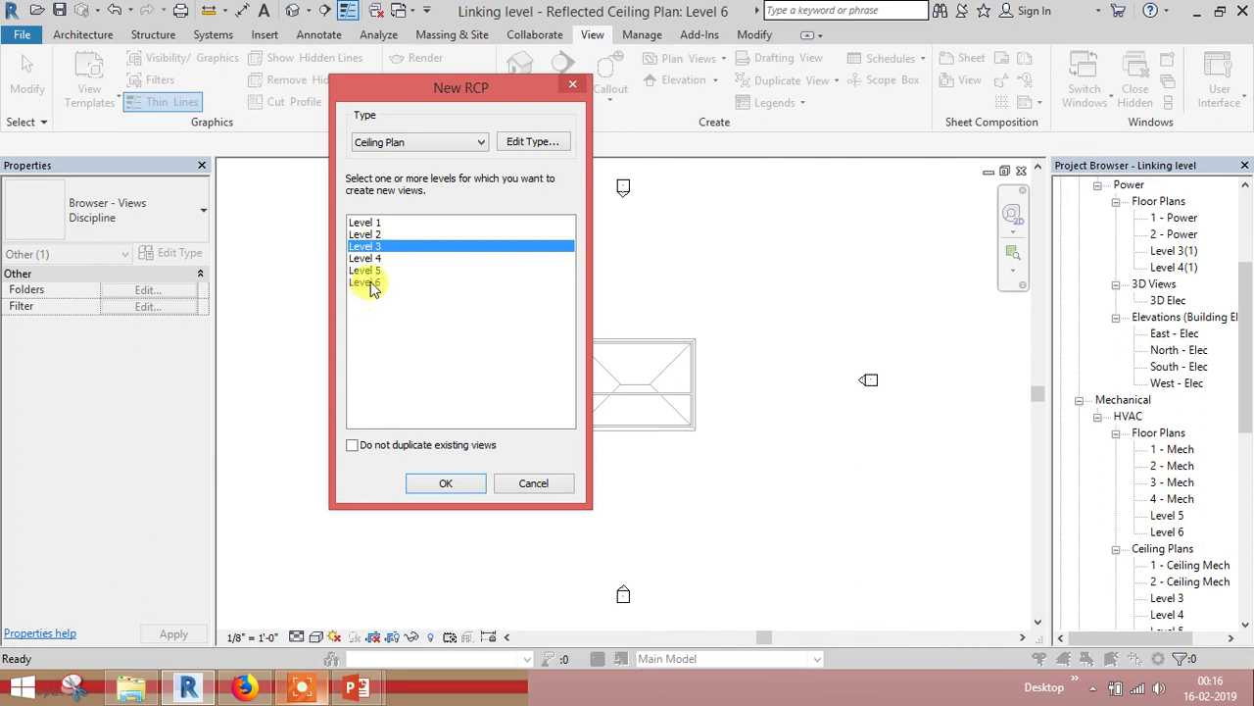
shift+click(365, 282)
click(441, 482)
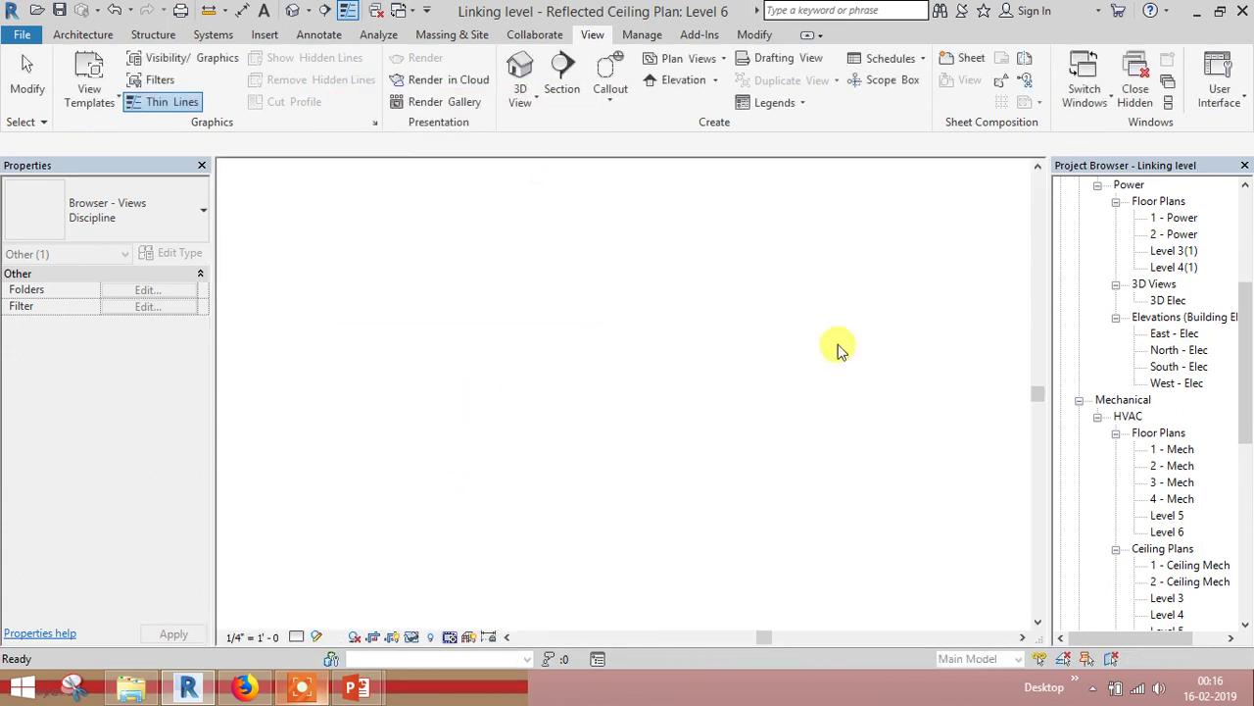
mouse_move(1246, 372)
mouse_down()
mouse_move(1250, 283)
mouse_move(1250, 563)
mouse_up()
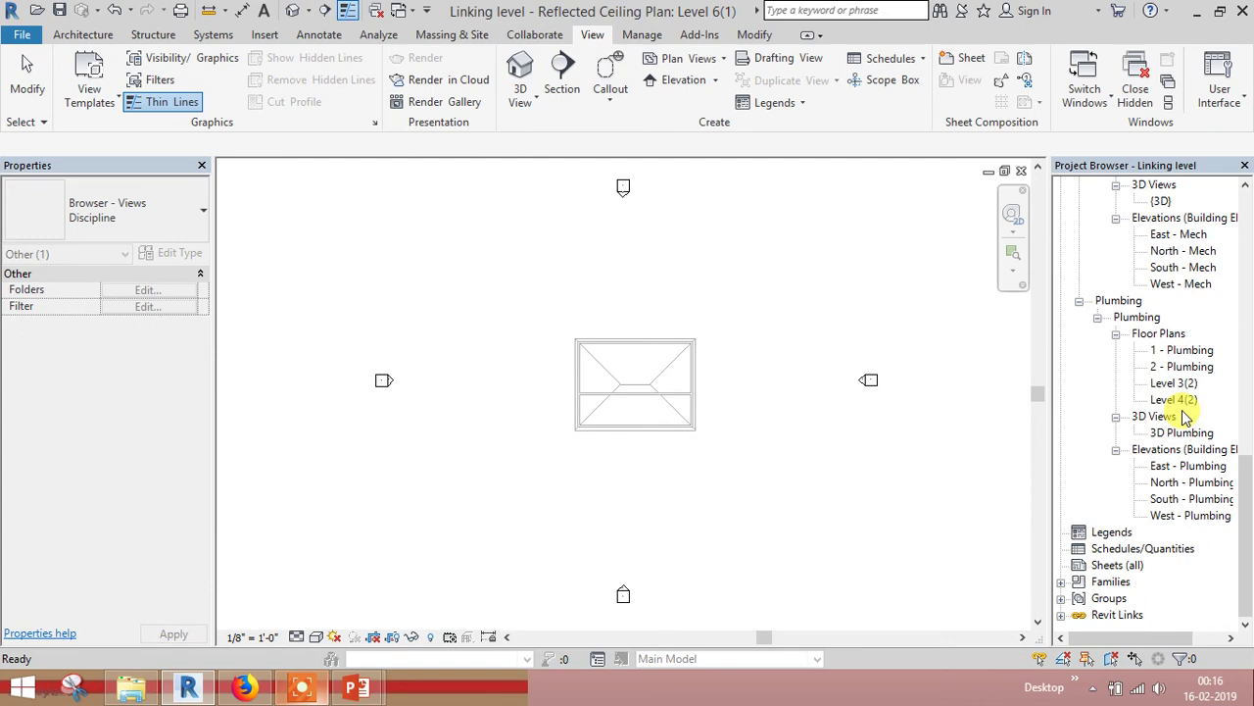
drag(1245, 470, 1249, 238)
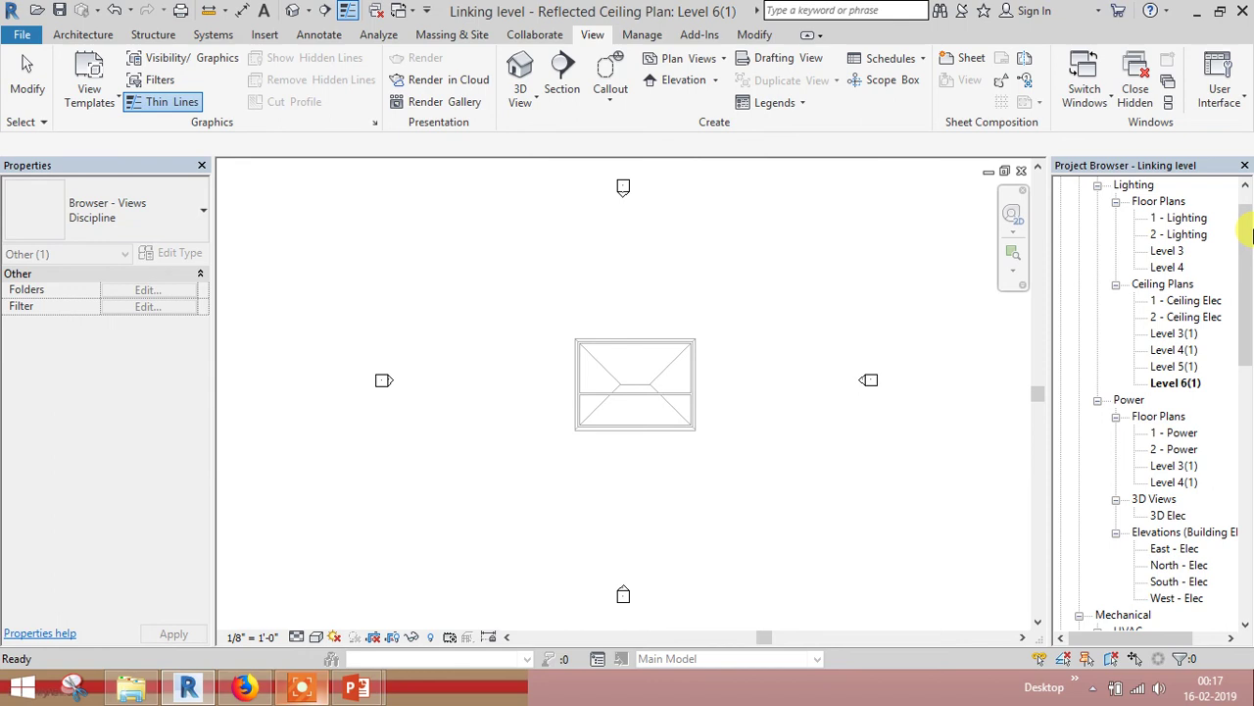
click(723, 61)
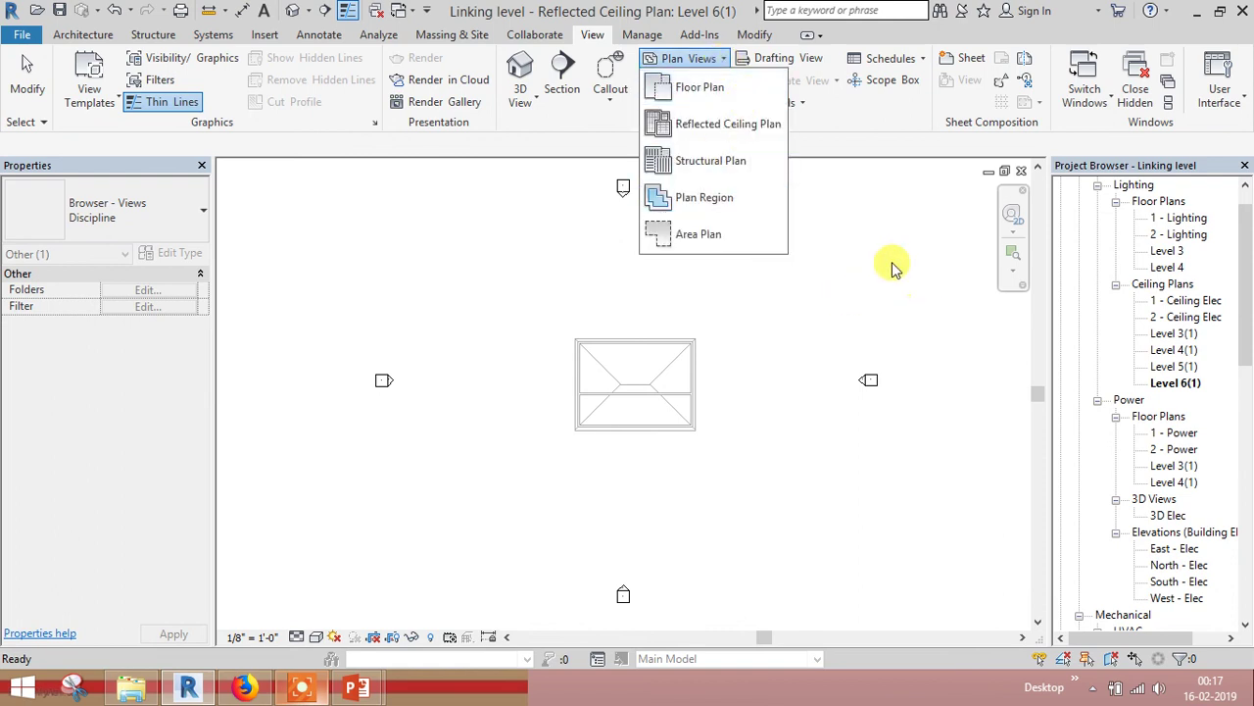
click(655, 8)
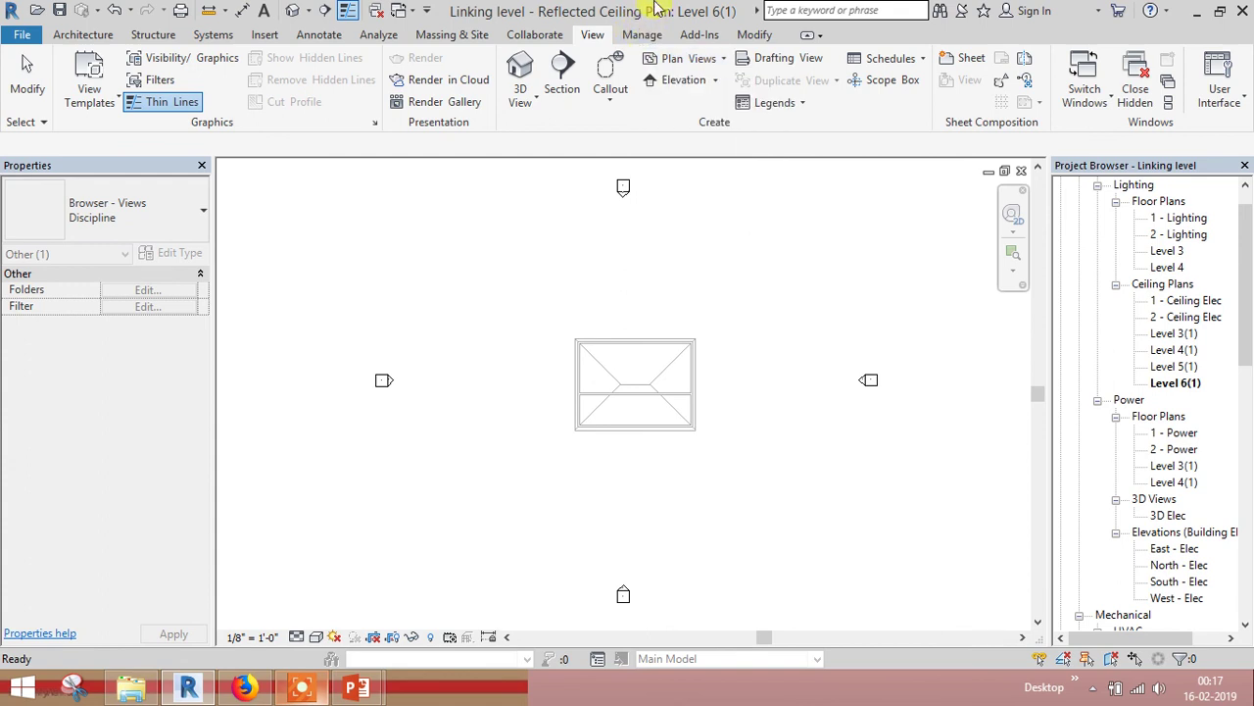
key(alt+Tab)
key(alt+Tab)
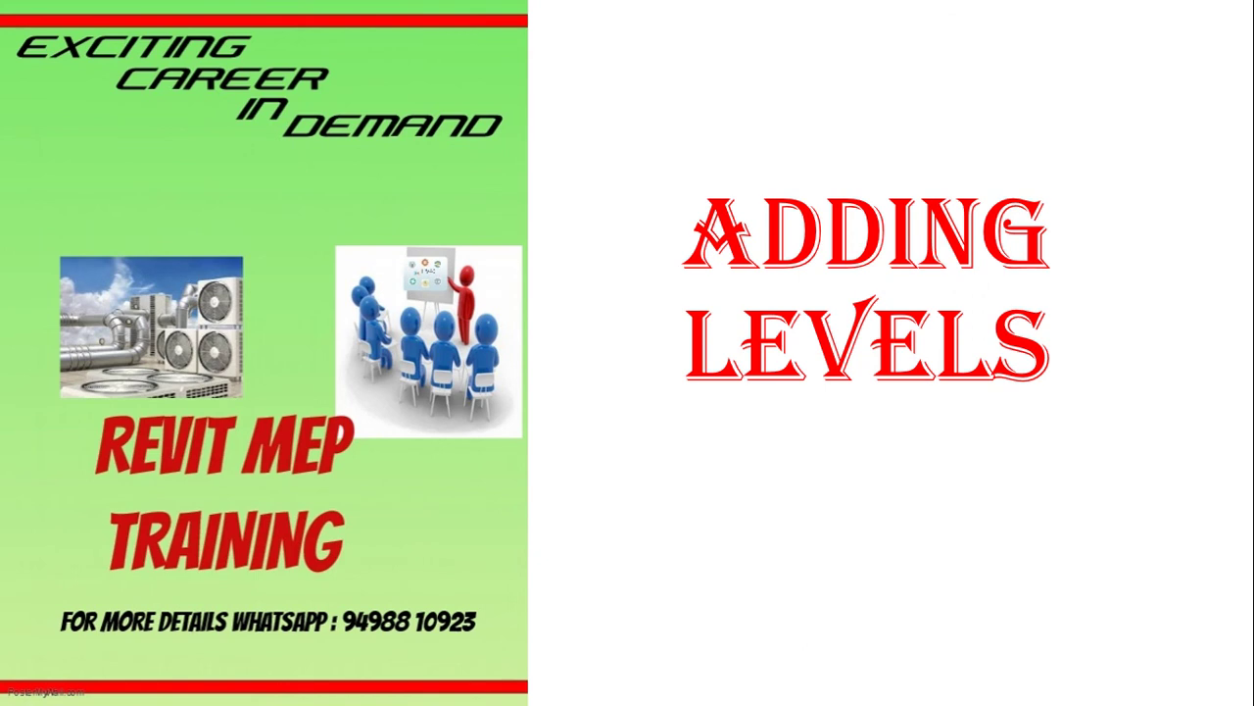
Advance the PowerPoint slide show to the feedback slide.
key(Right)
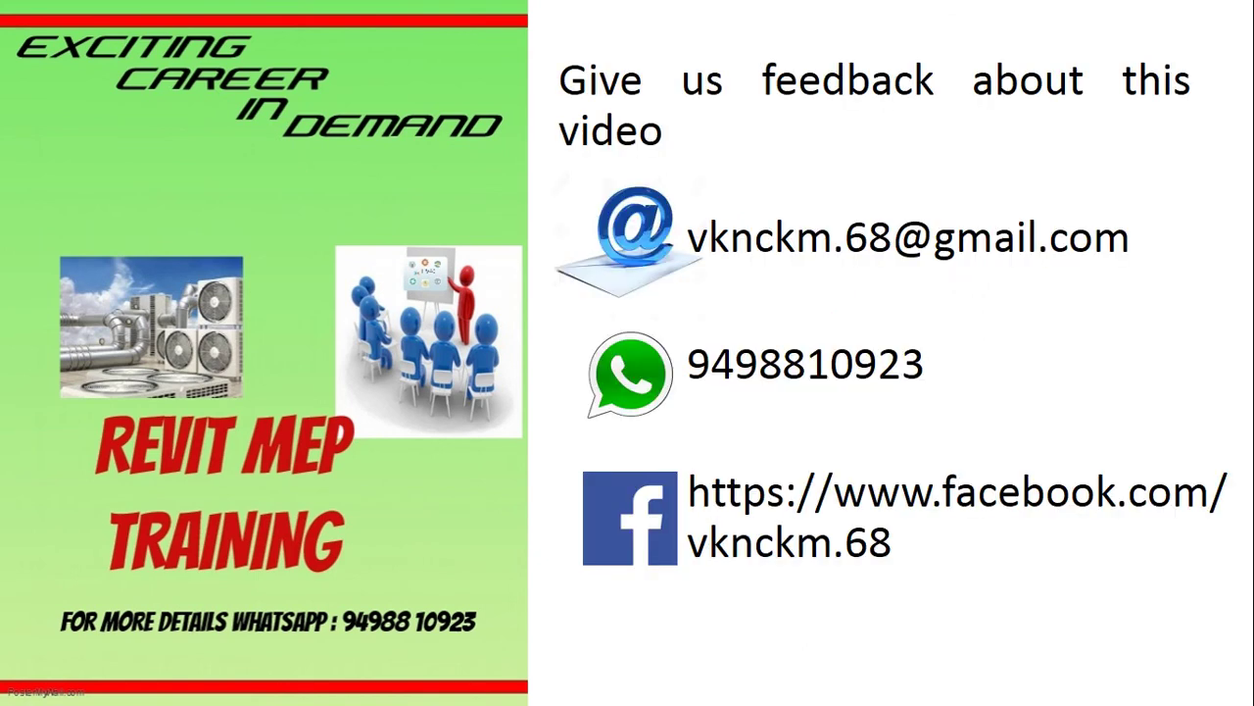